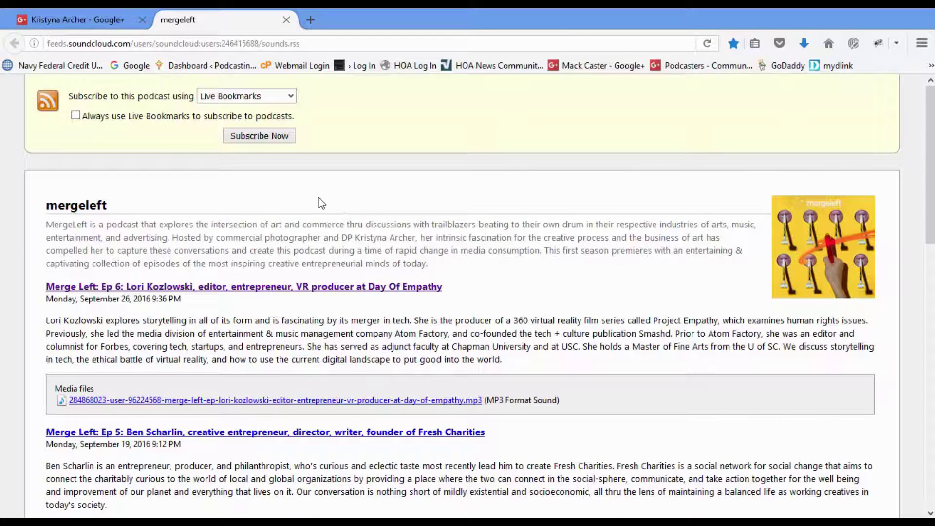
- Check the podcaster's Google+ profile and the mergeleft podcast feed, and switch to the REAPER project
click(70, 27)
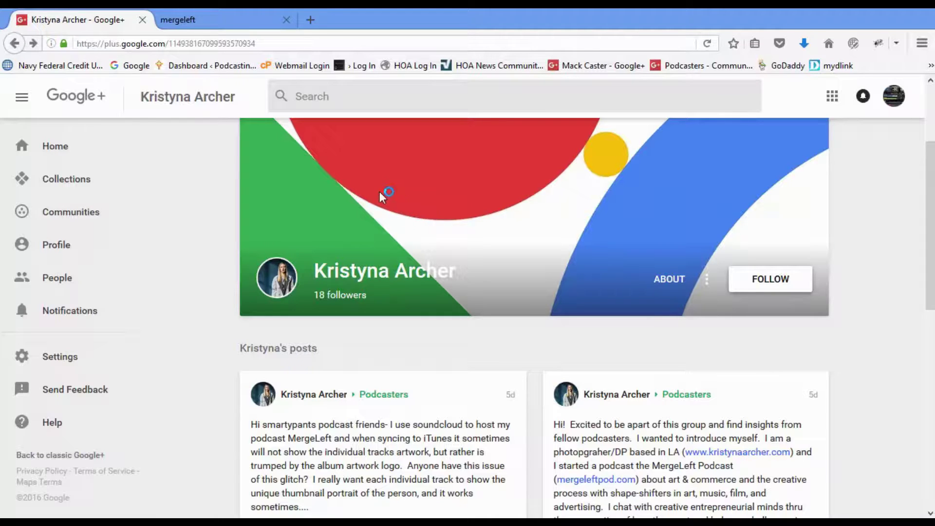
click(216, 22)
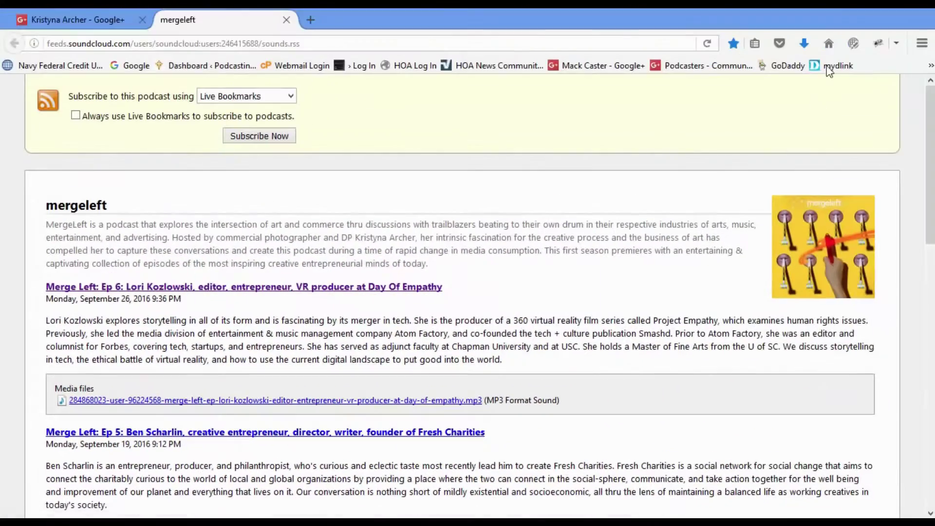
click(865, 10)
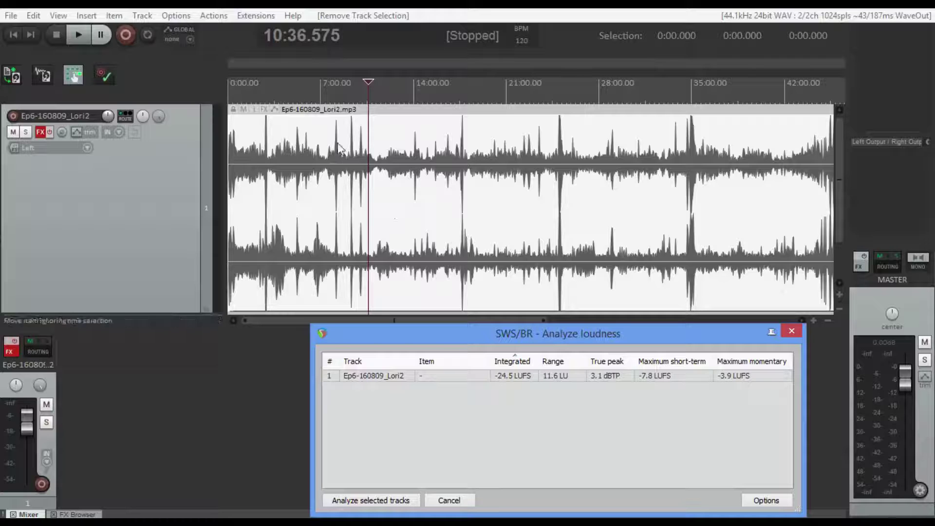
- Look up the Loudness tool among the installed extensions and return to the project
click(250, 15)
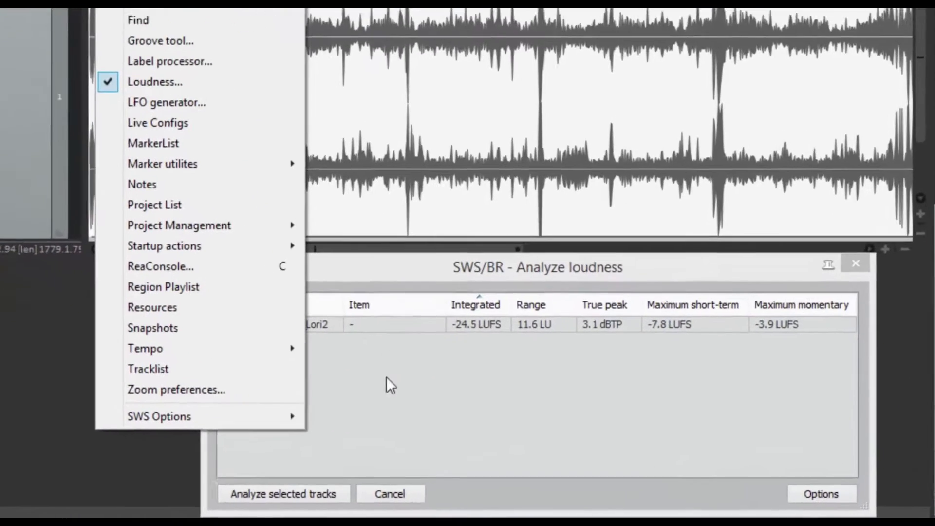
click(445, 431)
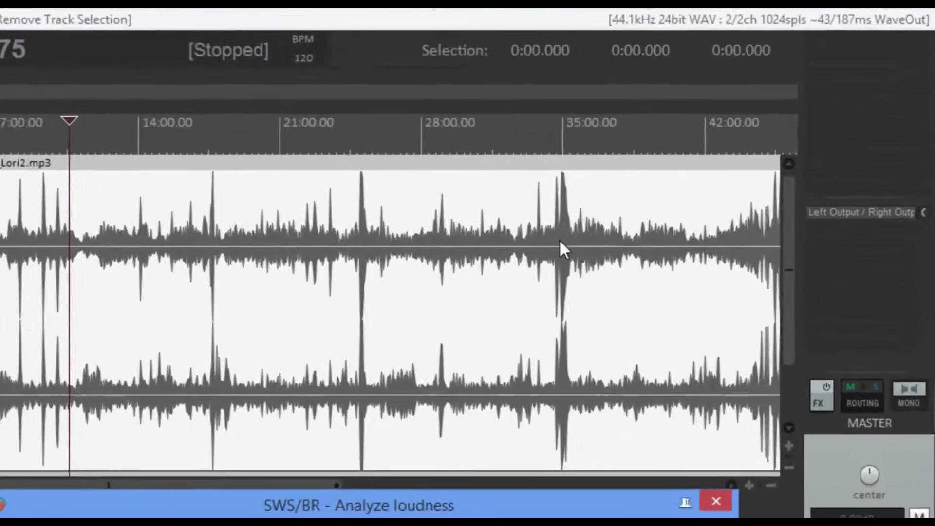
- Place the edit cursor at the loud peak just before 35:00 in Ep6-160809_Lori2.mp3 and examine the waveform around it
click(559, 242)
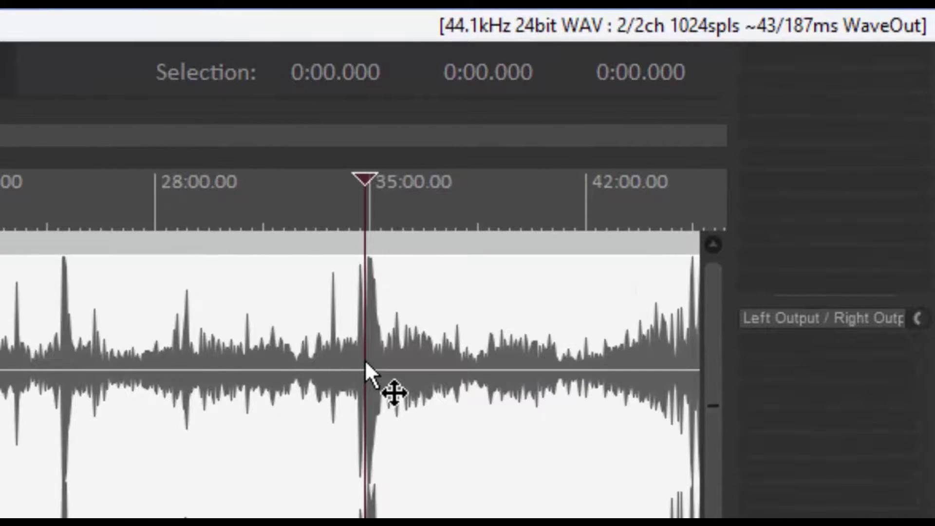
scroll(365, 362, up, 15)
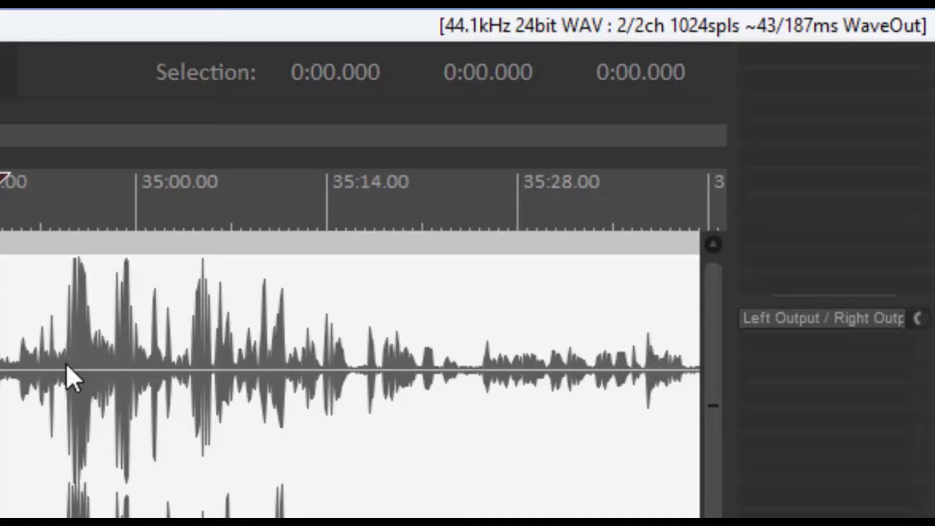
scroll(72, 377, down, 10)
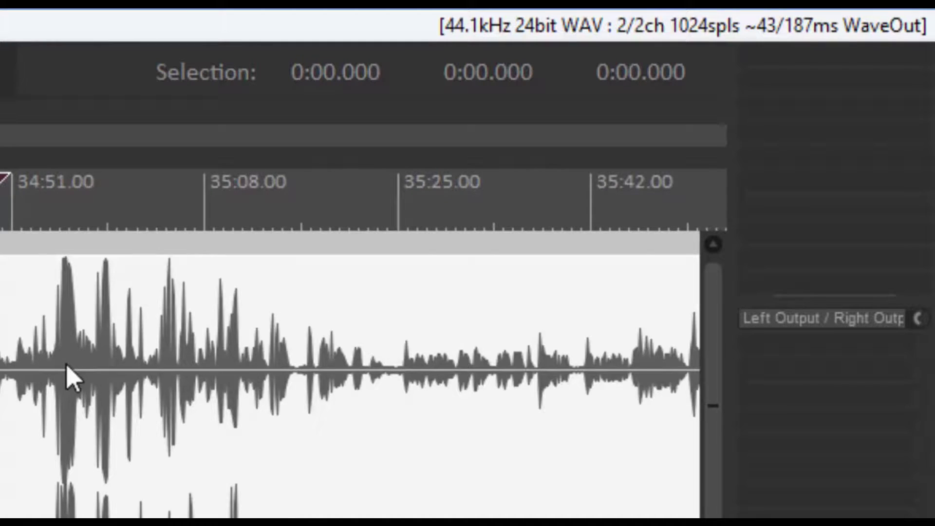
scroll(477, 196, down, 5)
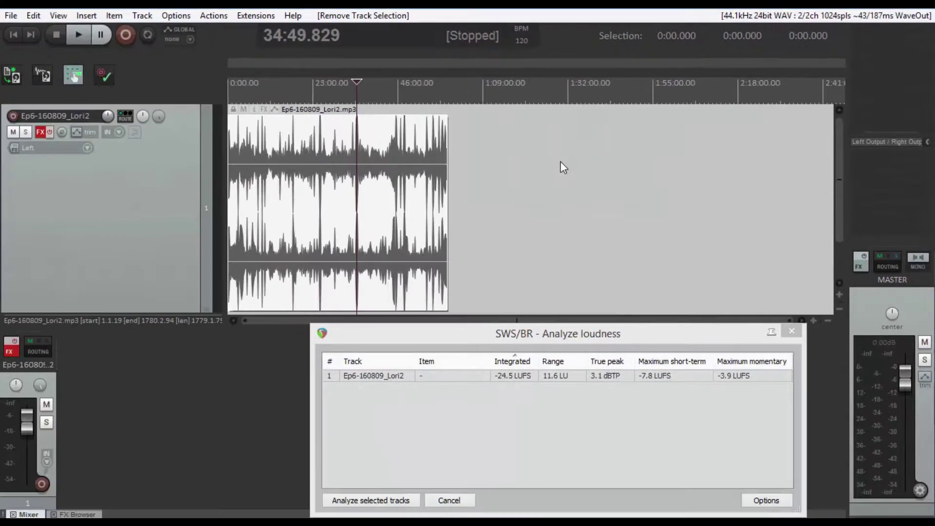
scroll(560, 162, up, 8)
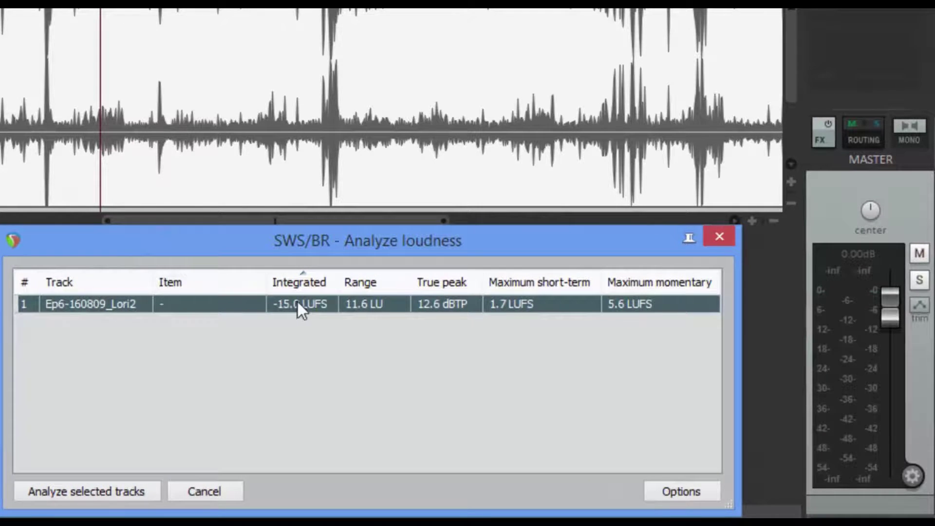
- Inspect the custom loudness normalization settings for the analyzed Ep6-160809_Lori2 track and close them without applying
right_click(116, 302)
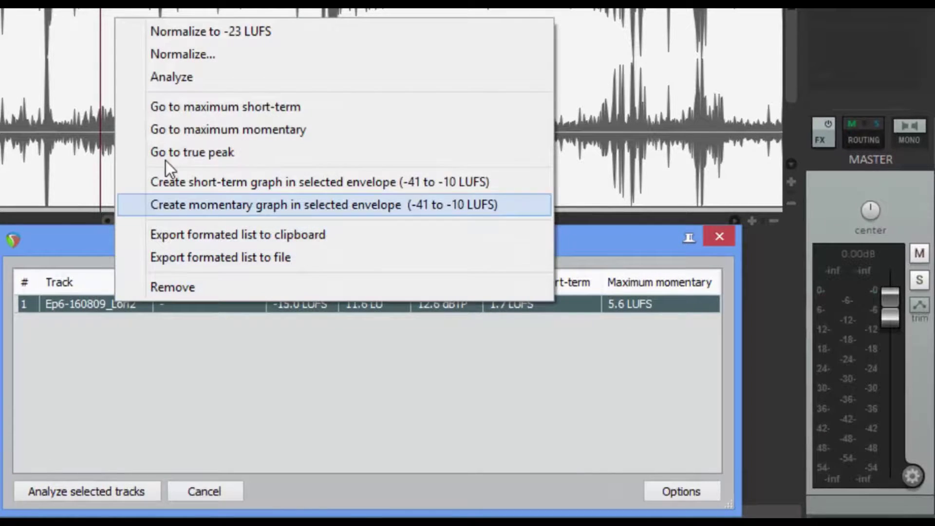
click(180, 53)
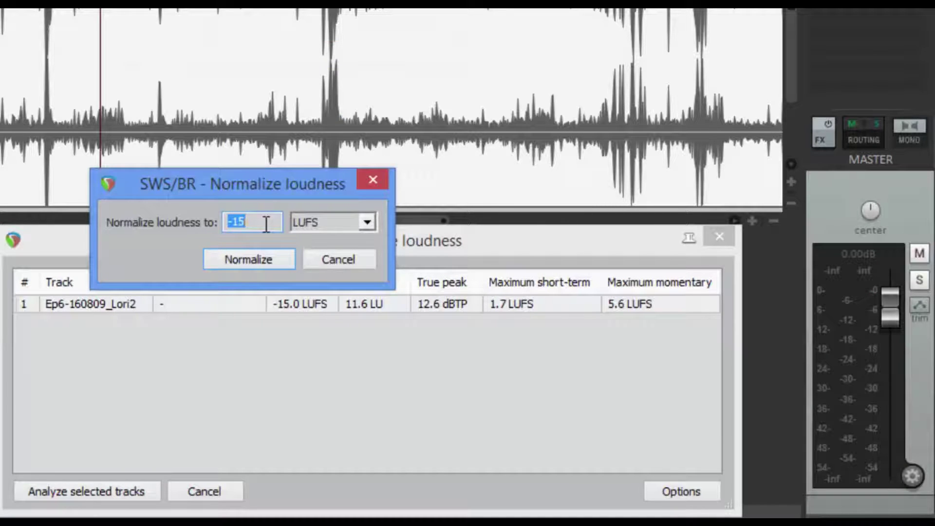
click(370, 178)
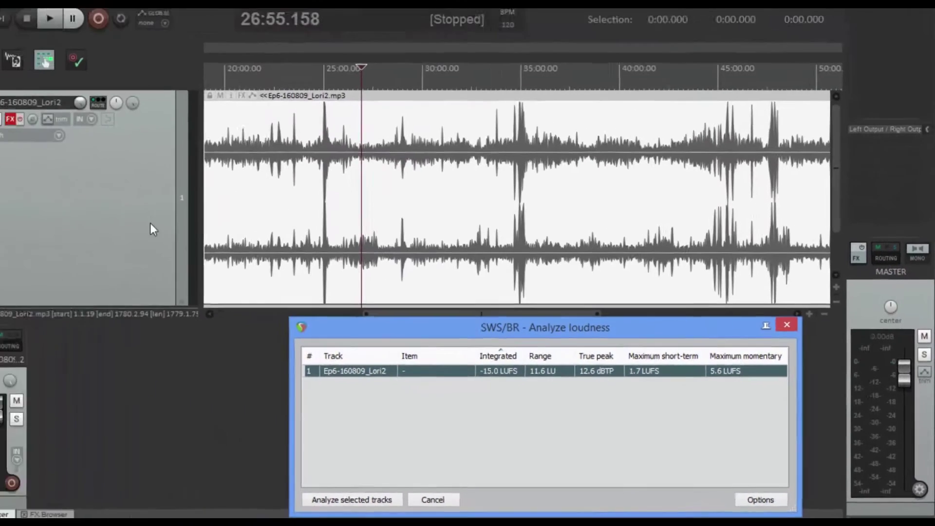
- Select the Ep6-160809_Lori2 track and set up a render with Master mix as source and 1 as file name
click(176, 232)
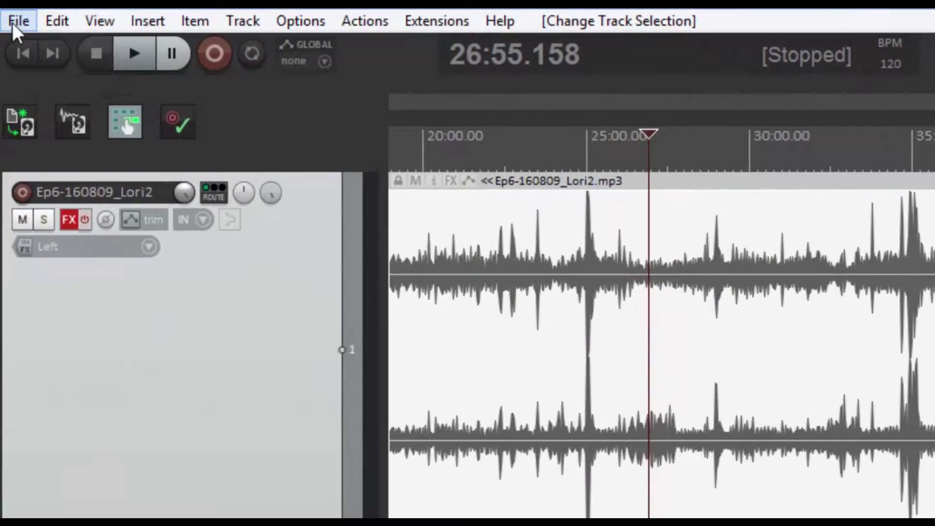
click(12, 23)
click(62, 372)
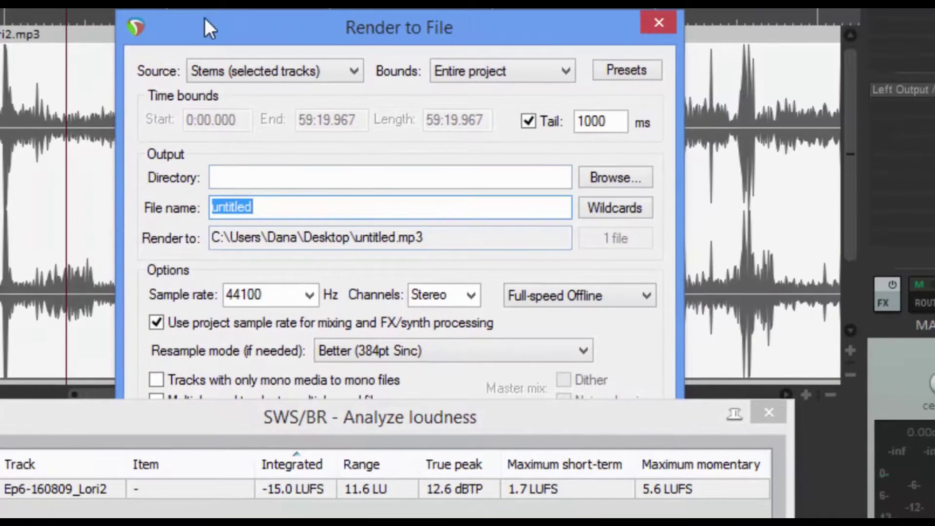
drag(203, 22, 243, 0)
click(268, 11)
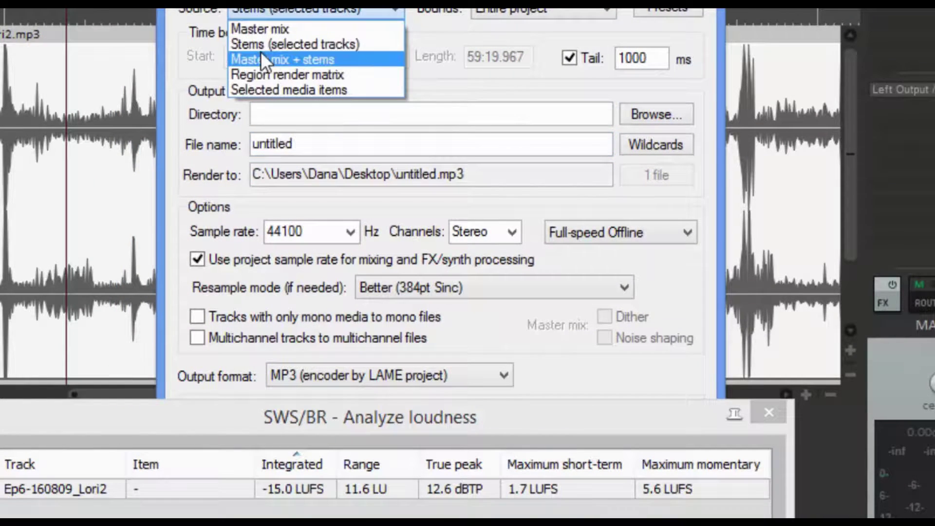
click(258, 30)
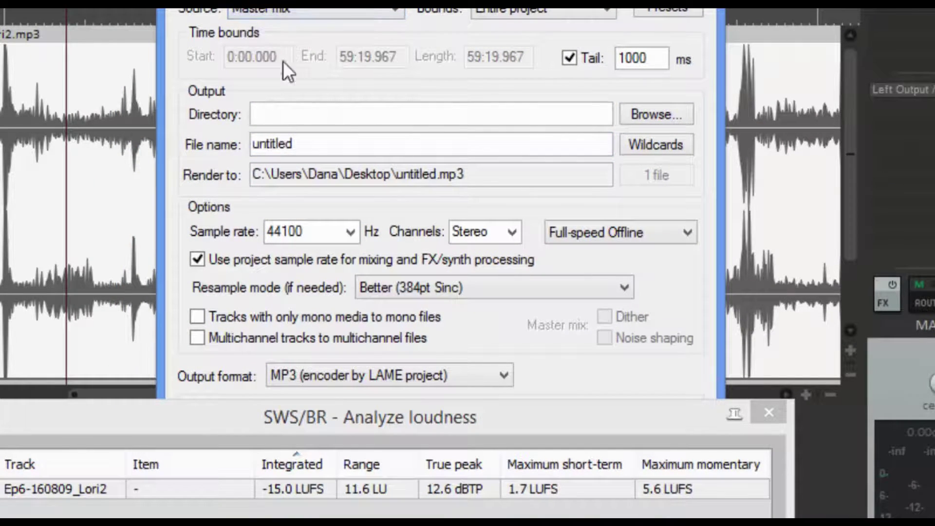
drag(296, 144, 252, 147)
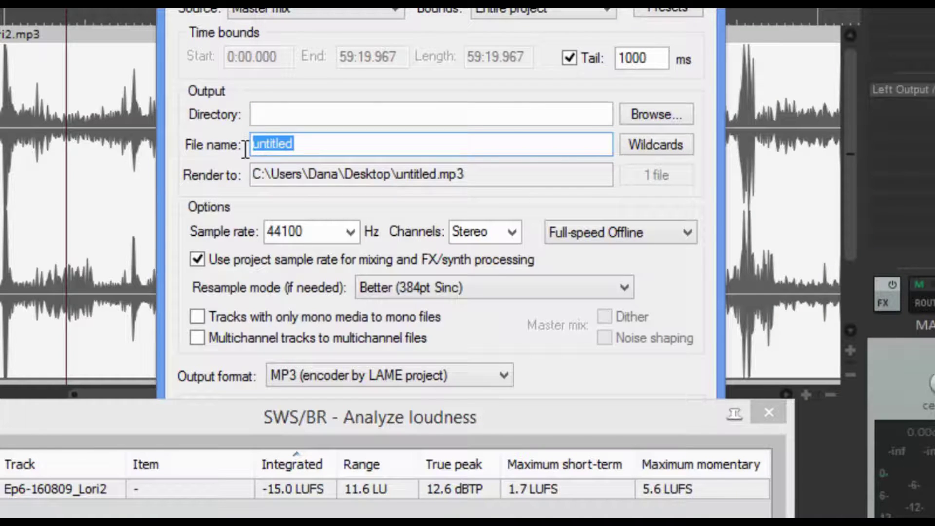
text(1)
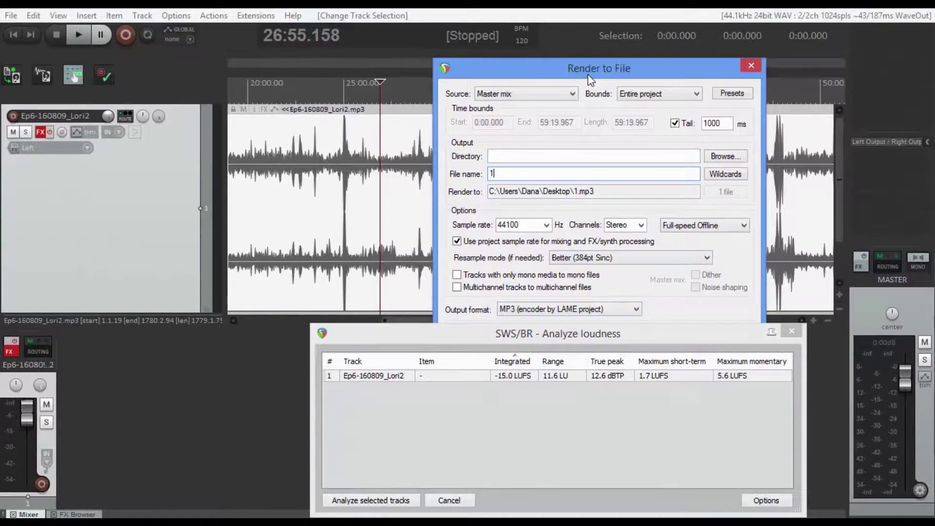
- Render the entire project to the MP3 file 1.mp3 and close the finished render report
drag(531, 51, 108, 21)
drag(209, 50, 146, 60)
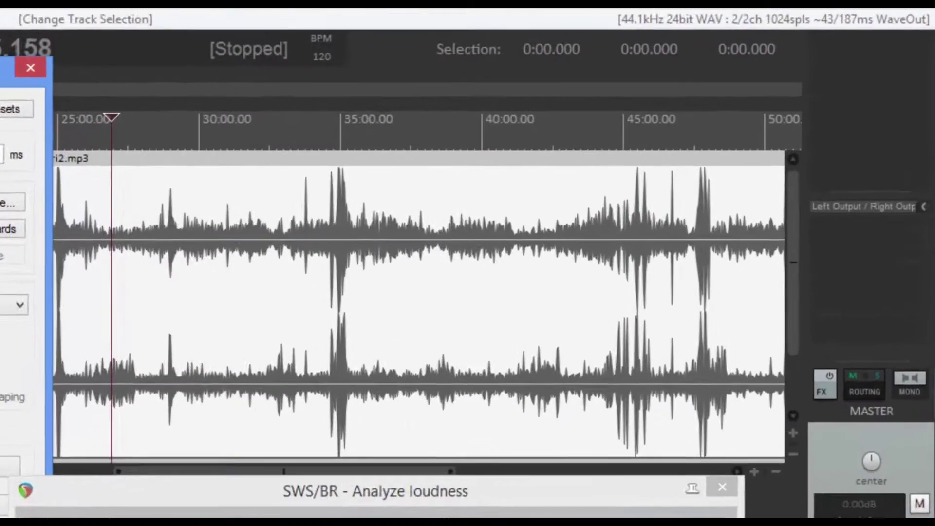
click(291, 423)
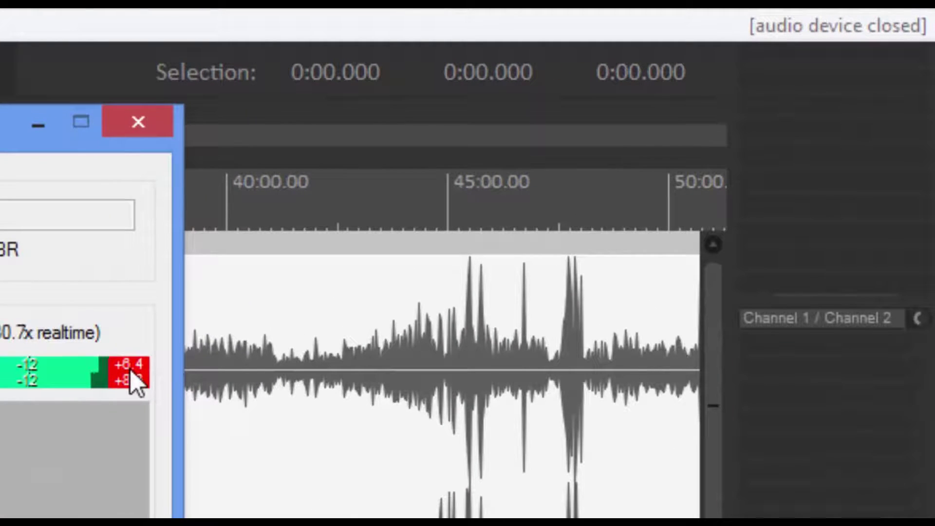
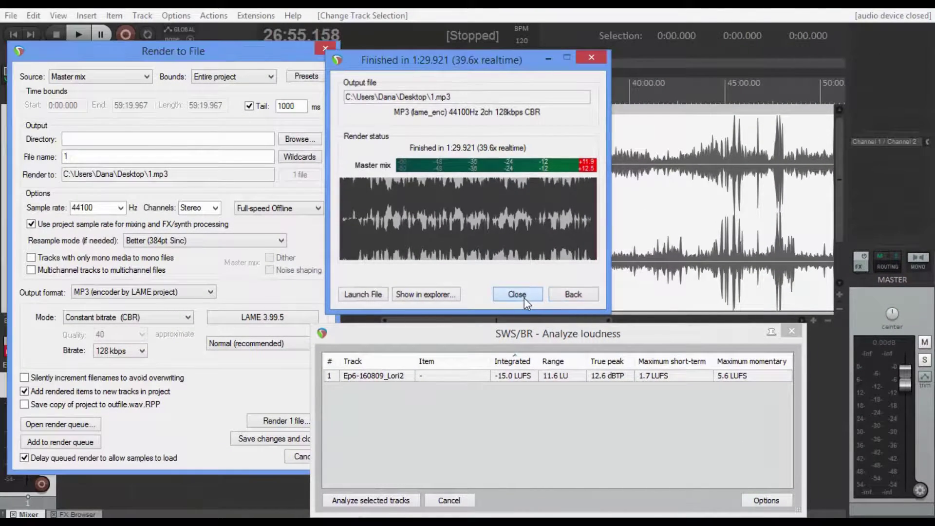
click(524, 298)
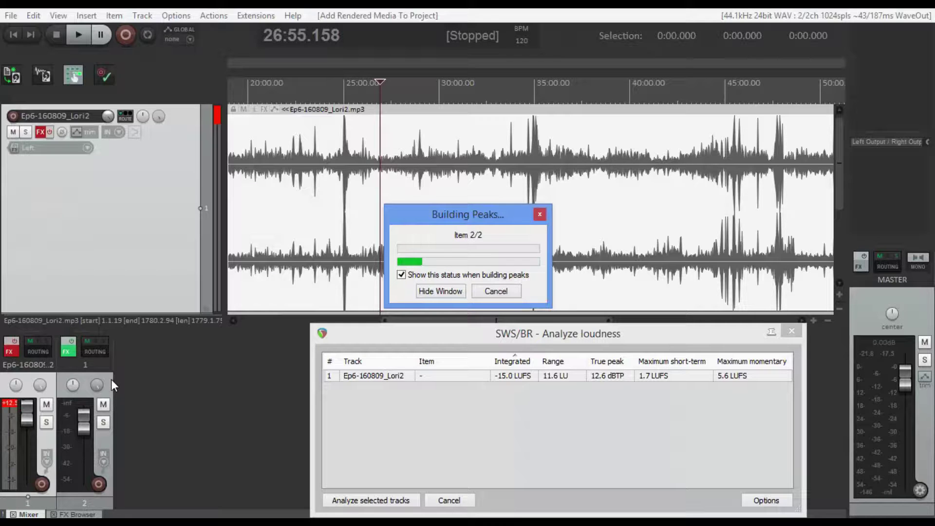
- Close the loudness analysis window and bypass the effects on the newly rendered track 1
click(793, 331)
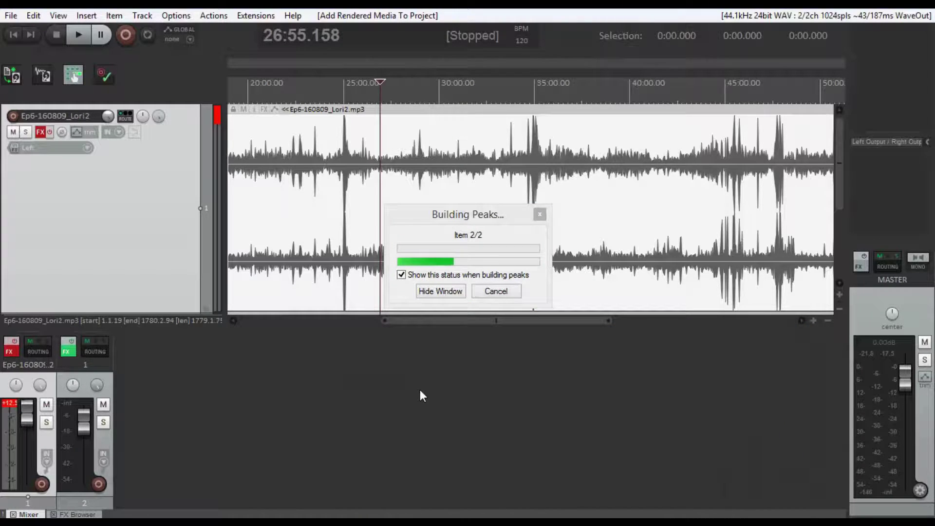
click(74, 341)
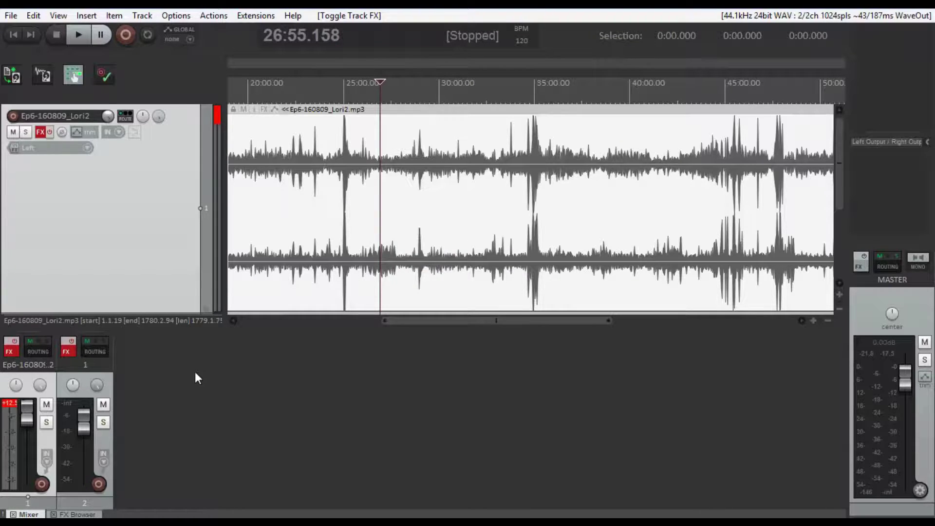
- Enlarge the original Ep6-160809_Lori2 track and the rendered track 1 to compare their waveforms one above the other
click(105, 386)
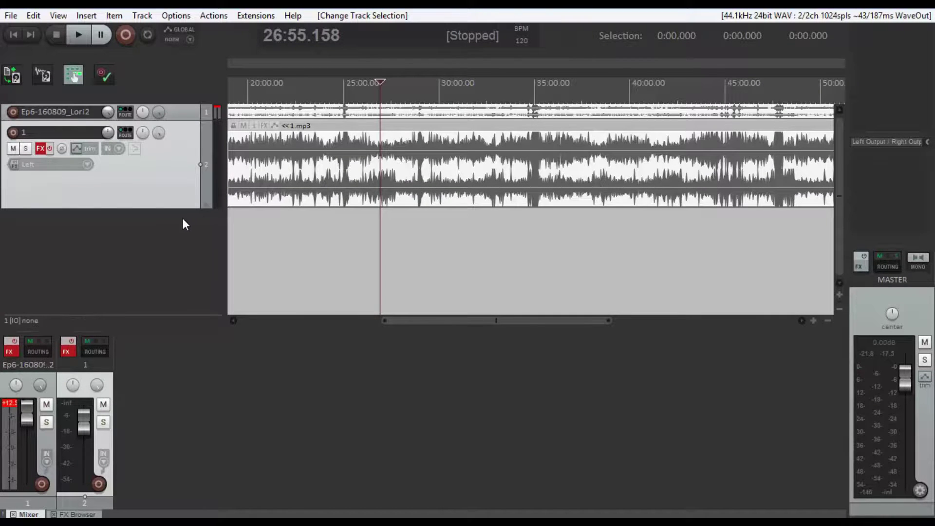
drag(185, 208, 184, 308)
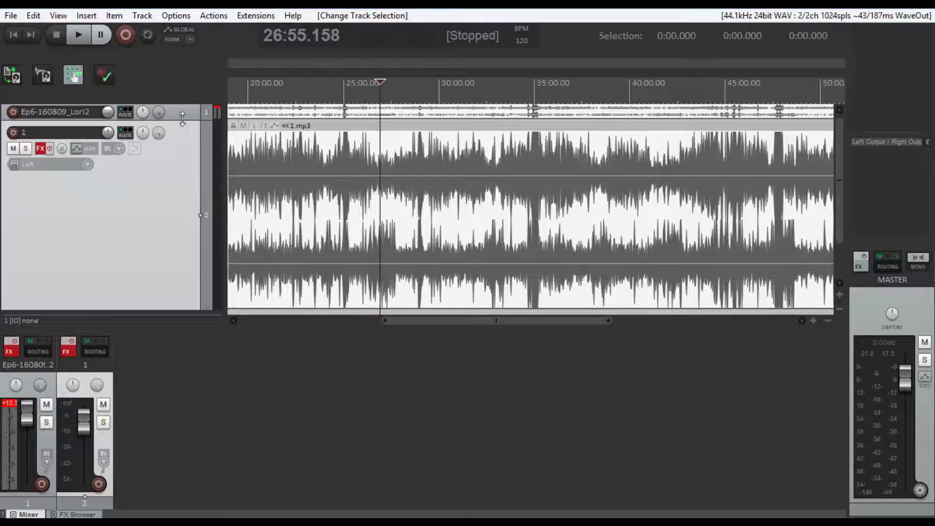
drag(179, 123, 180, 231)
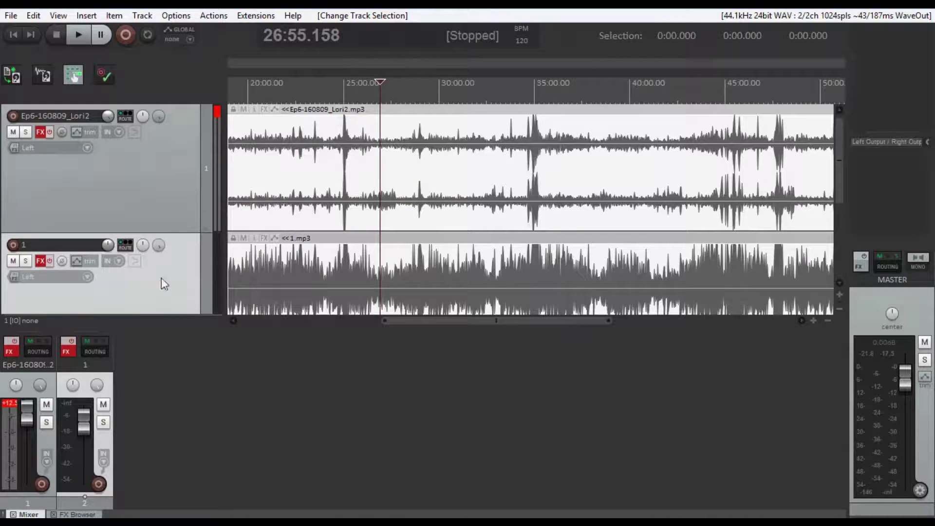
click(48, 392)
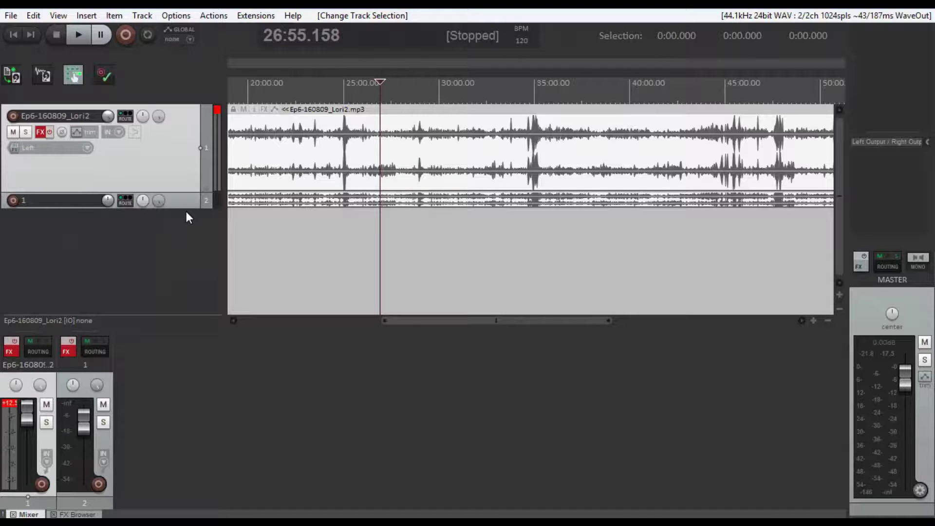
drag(186, 209, 187, 287)
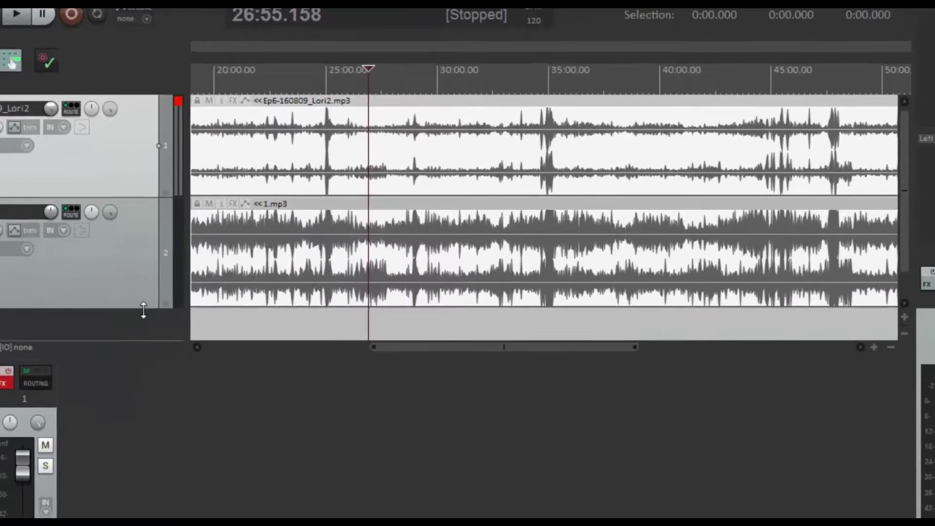
drag(143, 310, 143, 323)
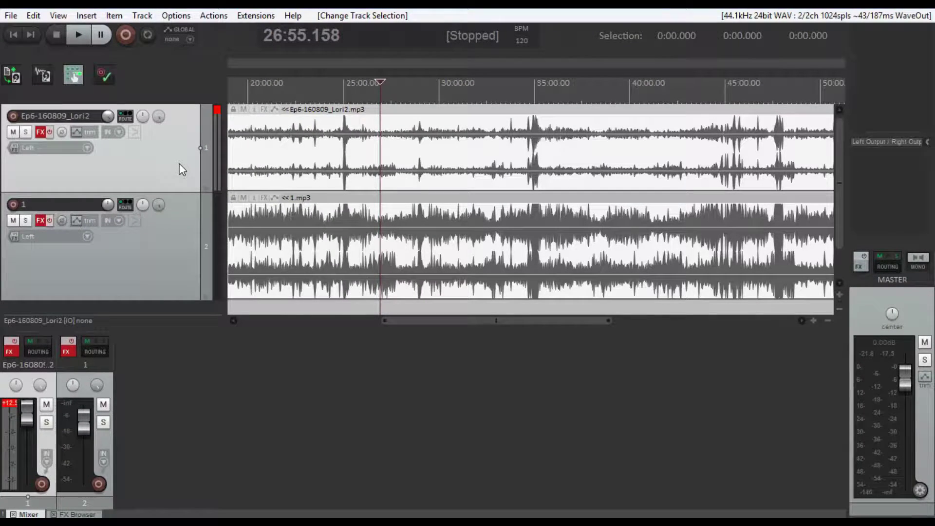
- Remove the original Ep6-160809_Lori2 track from the project
right_click(180, 164)
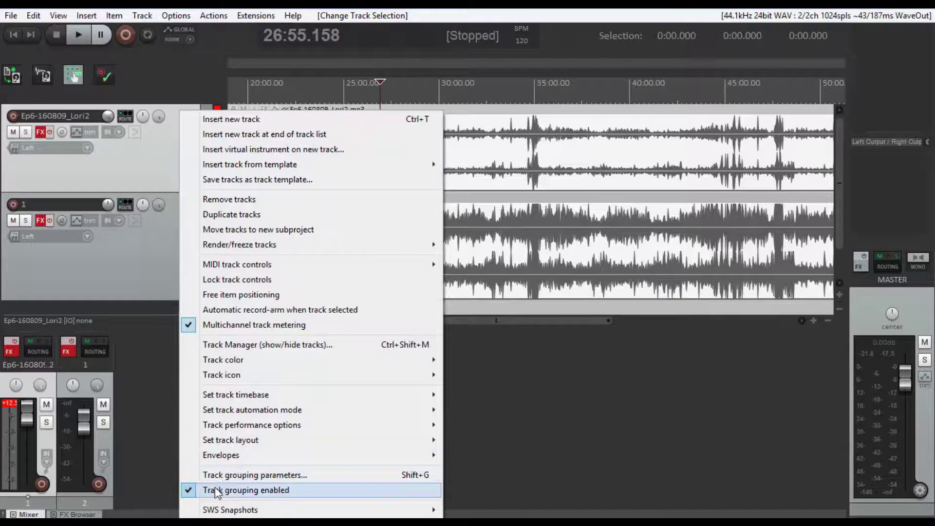
click(229, 199)
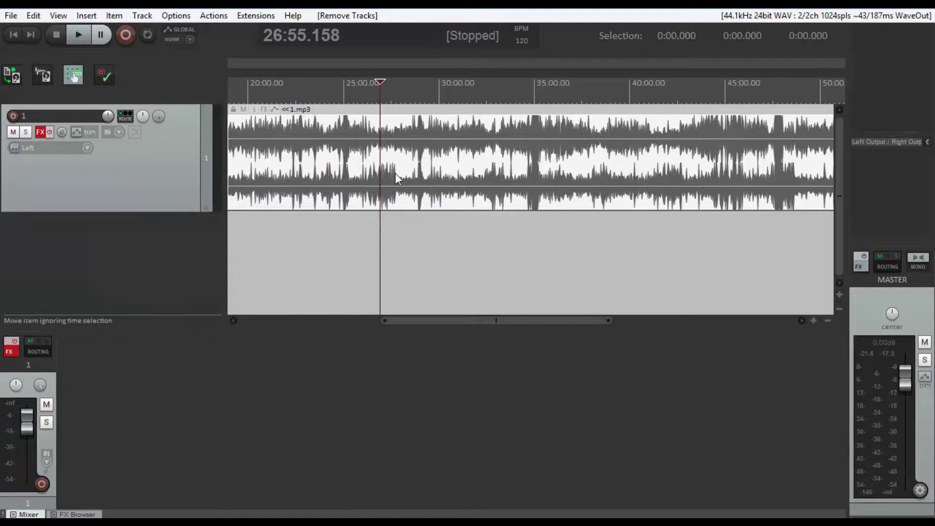
- Set the take channel mode of the 1.mp3 item to Mono (left)
click(156, 169)
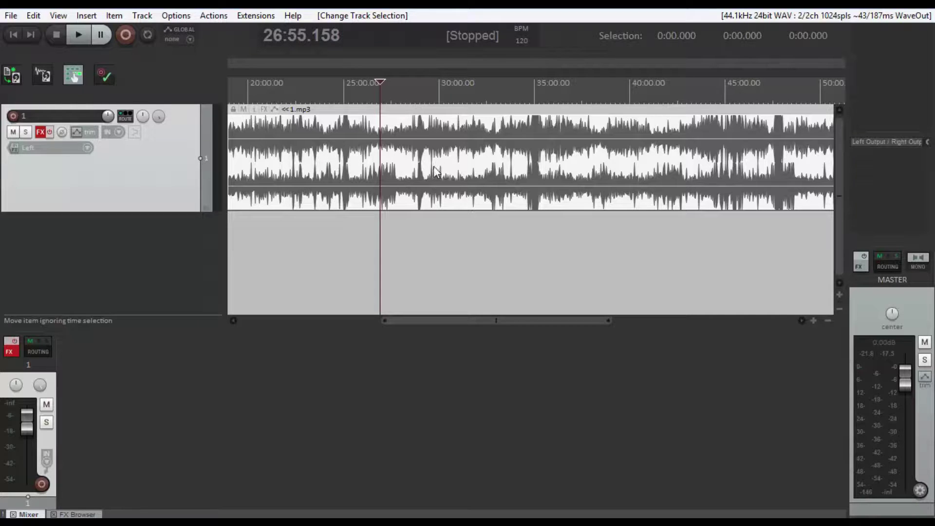
right_click(407, 165)
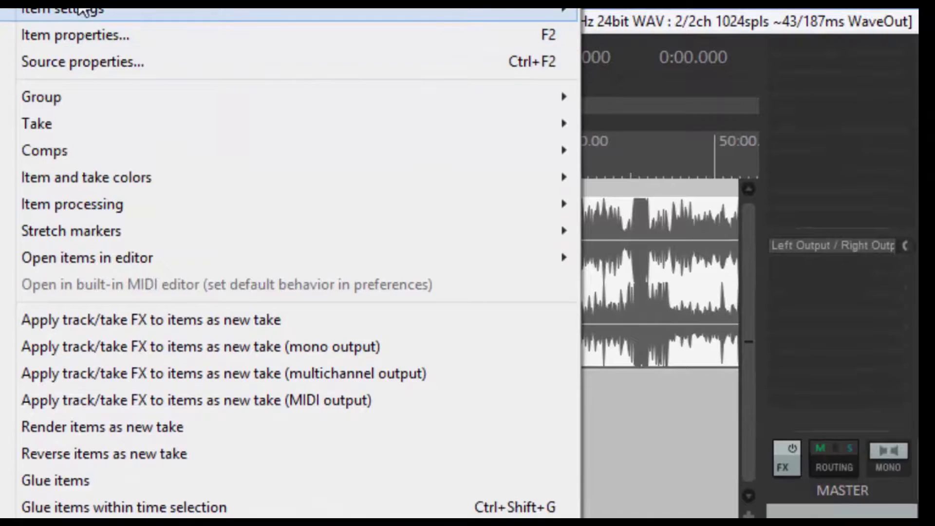
mouse_move(210, 7)
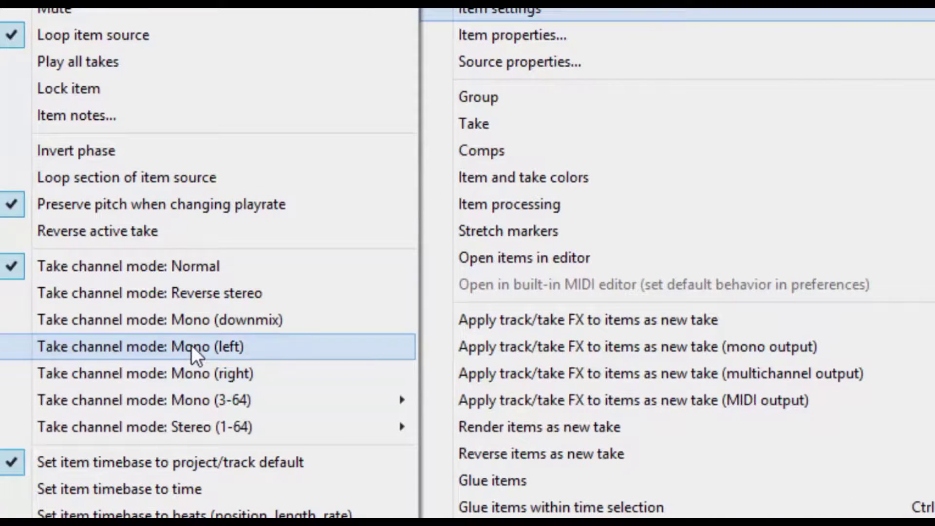
click(191, 346)
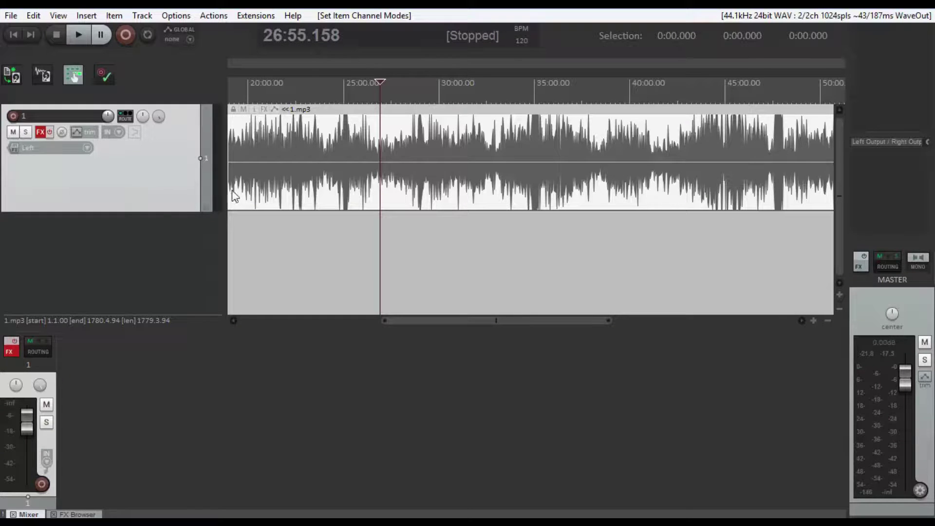
- Increase the height of track 1 to show the episode's mono waveform larger
scroll(267, 199, down, 3)
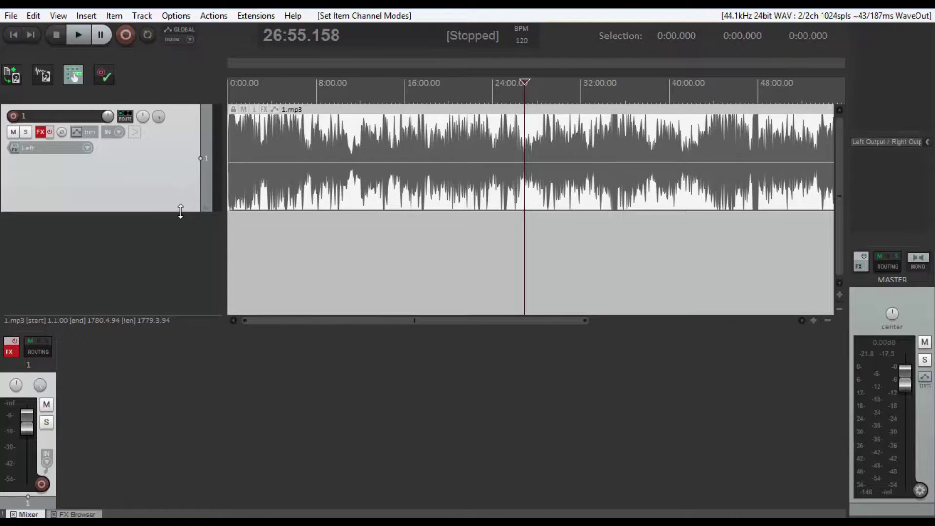
drag(178, 209, 179, 296)
scroll(179, 292, down, 3)
scroll(318, 232, down, 1)
scroll(323, 229, up, 3)
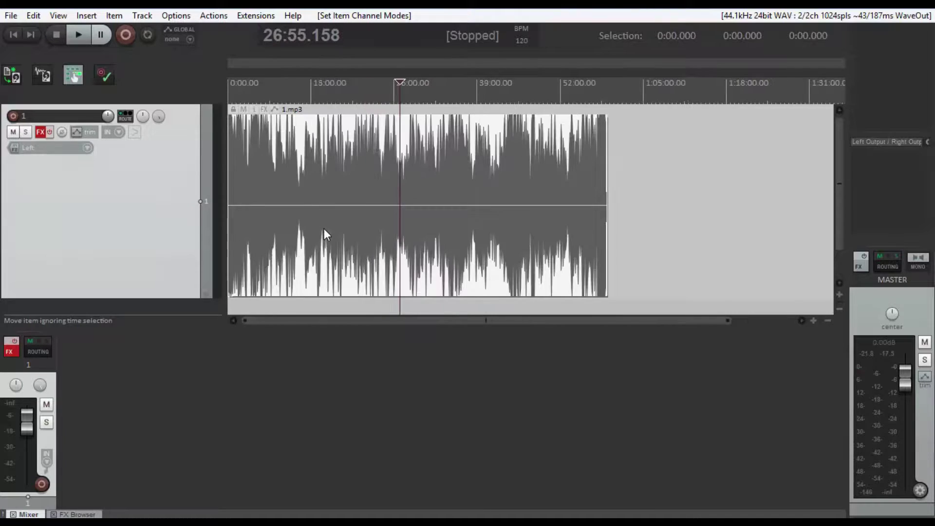
scroll(415, 222, up, 1)
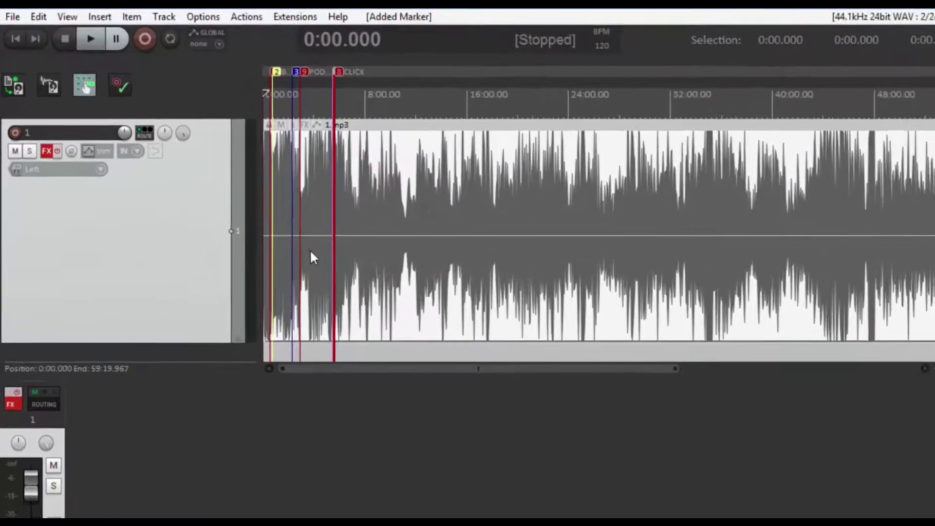
- Examine the waveform after the PODCAST START marker and the quiet gaps between markers 4 and 7
click(270, 219)
scroll(268, 224, up, 2)
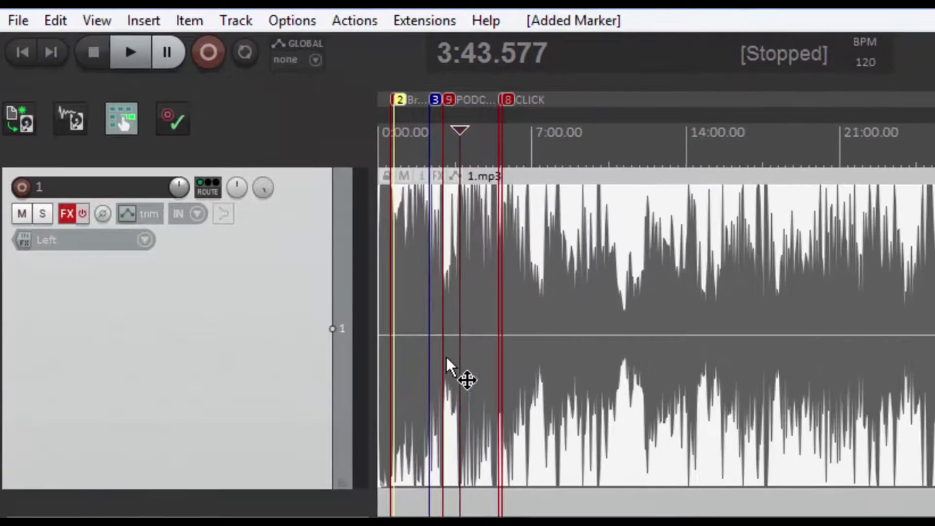
scroll(442, 410, up, 5)
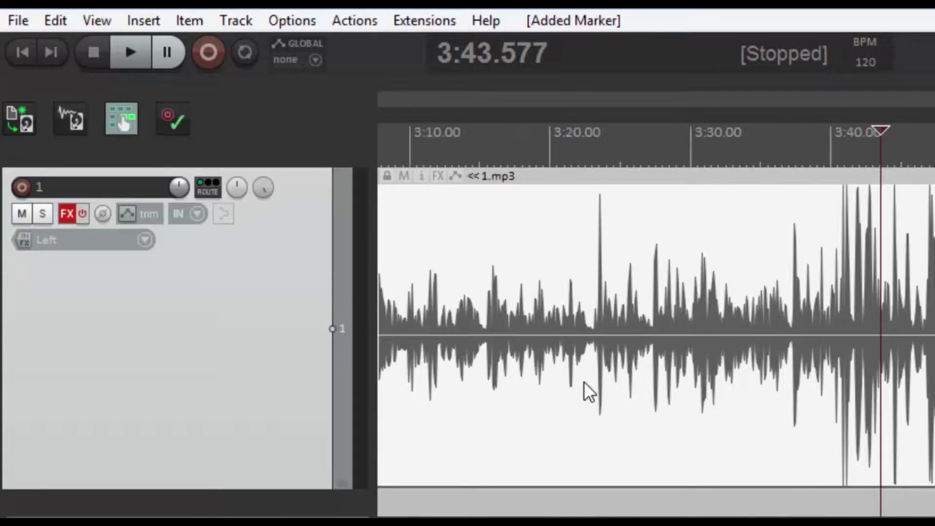
scroll(584, 381, down, 6)
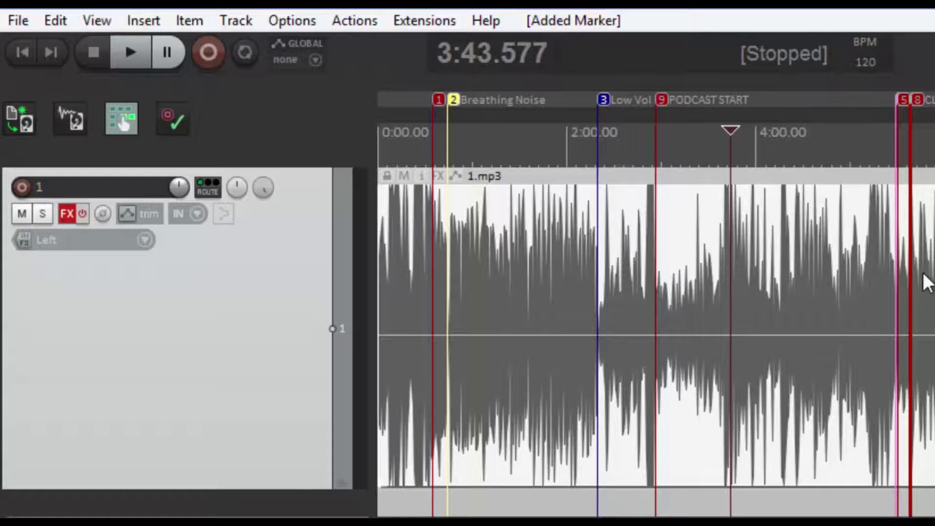
click(911, 298)
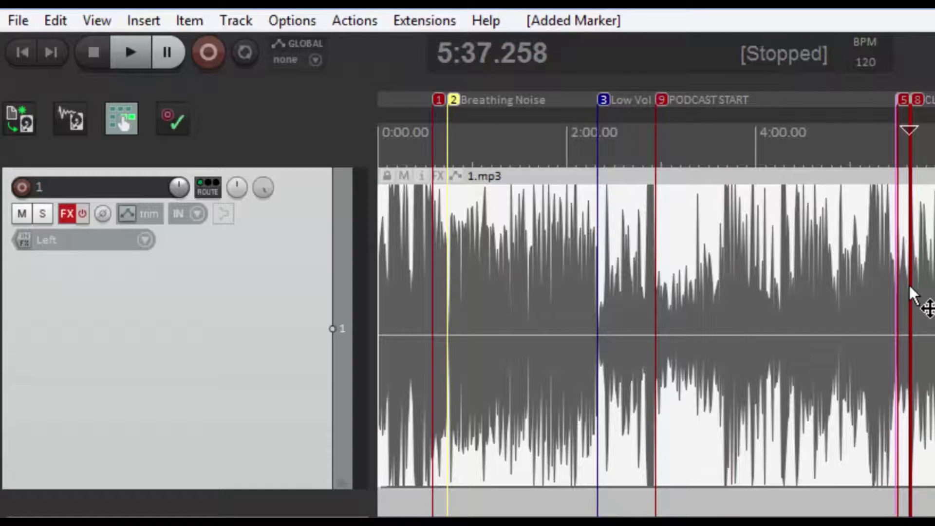
scroll(910, 298, up, 10)
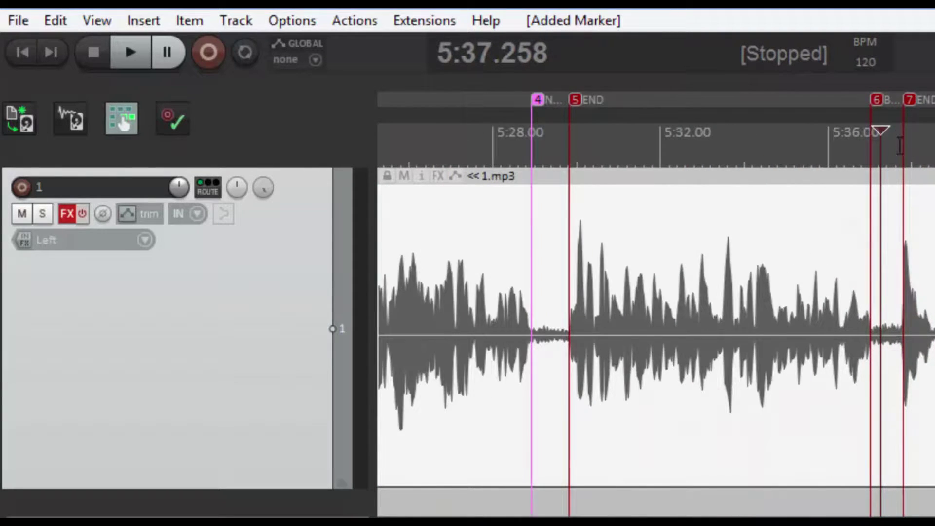
scroll(899, 146, up, 5)
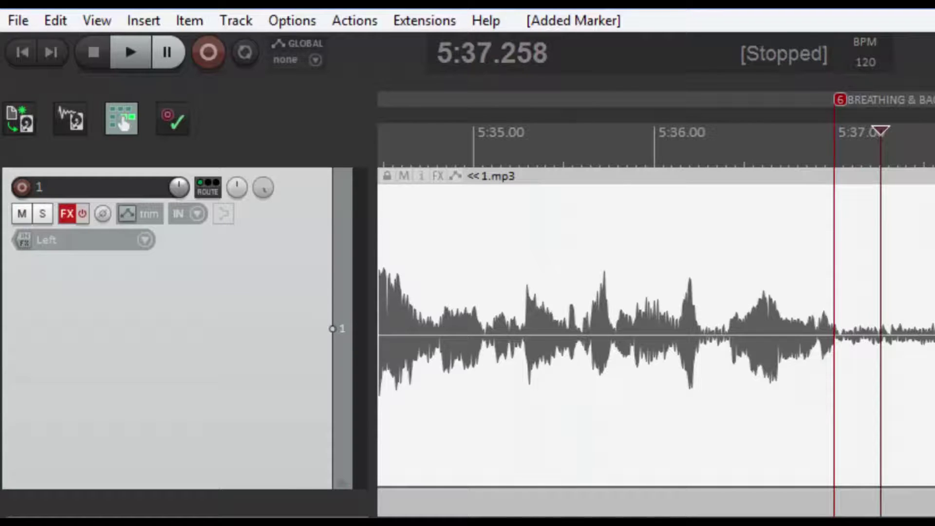
scroll(731, 301, down, 4)
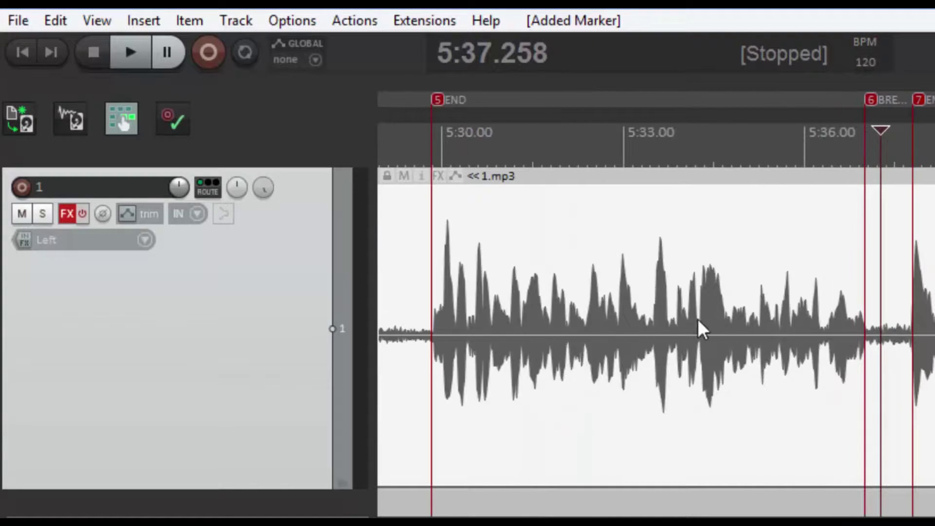
scroll(599, 219, down, 1)
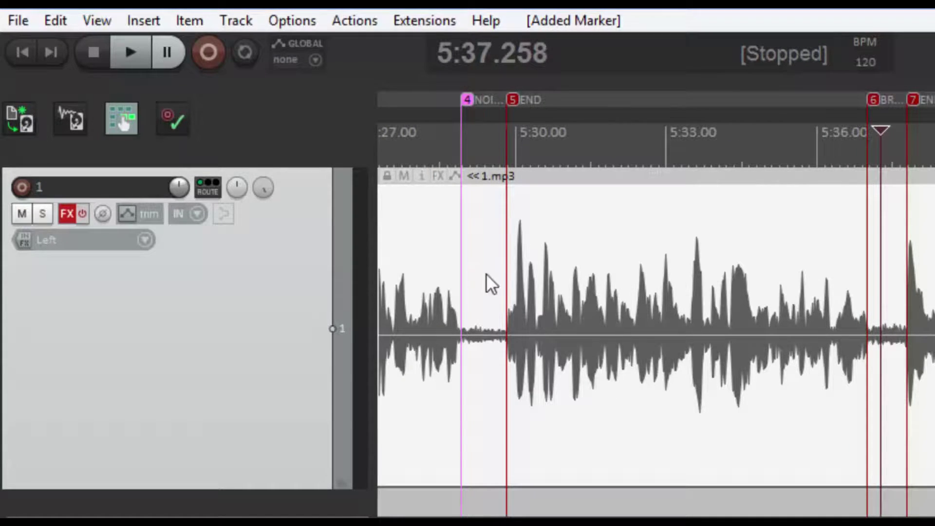
- Select the noise floor section between markers 4 and 5, about 5:28.935 to 5:29.813, and place the edit cursor near its start
click(464, 339)
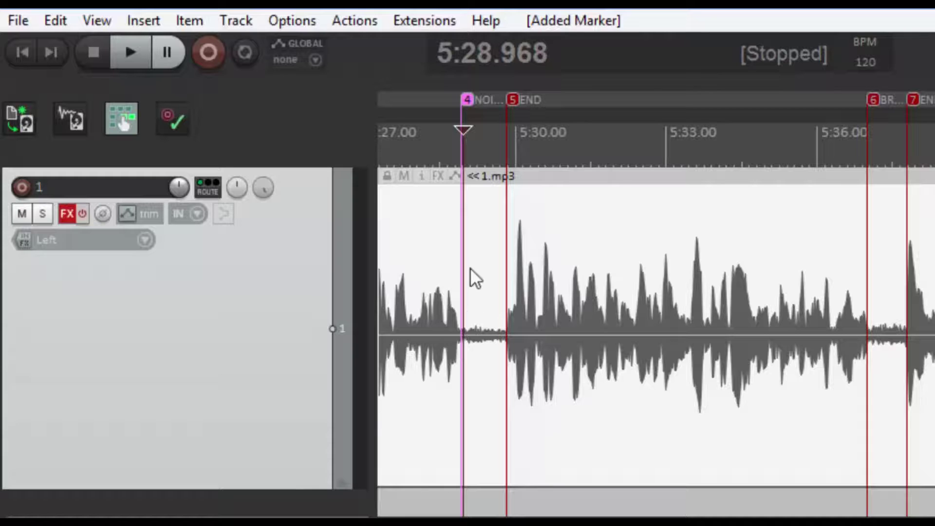
click(476, 341)
scroll(481, 353, up, 8)
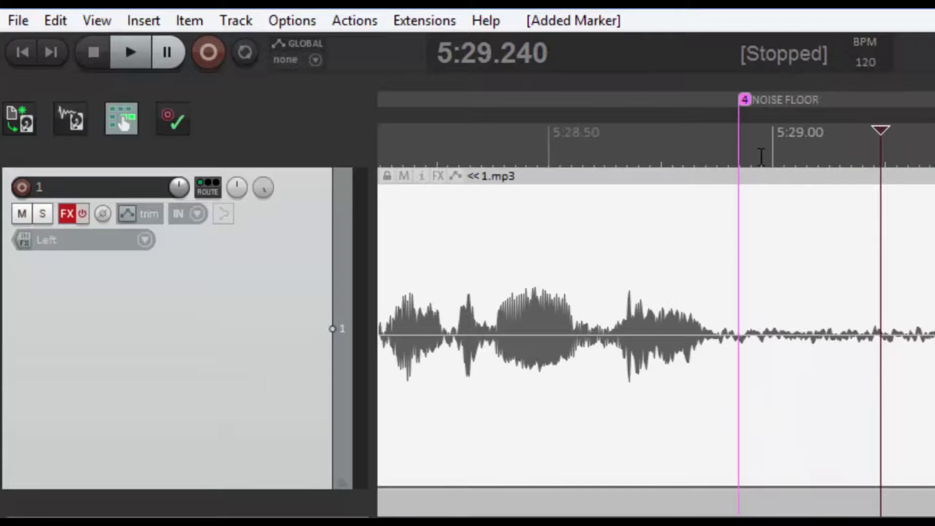
mouse_move(345, 157)
mouse_down()
mouse_move(626, 180)
mouse_move(738, 170)
mouse_up()
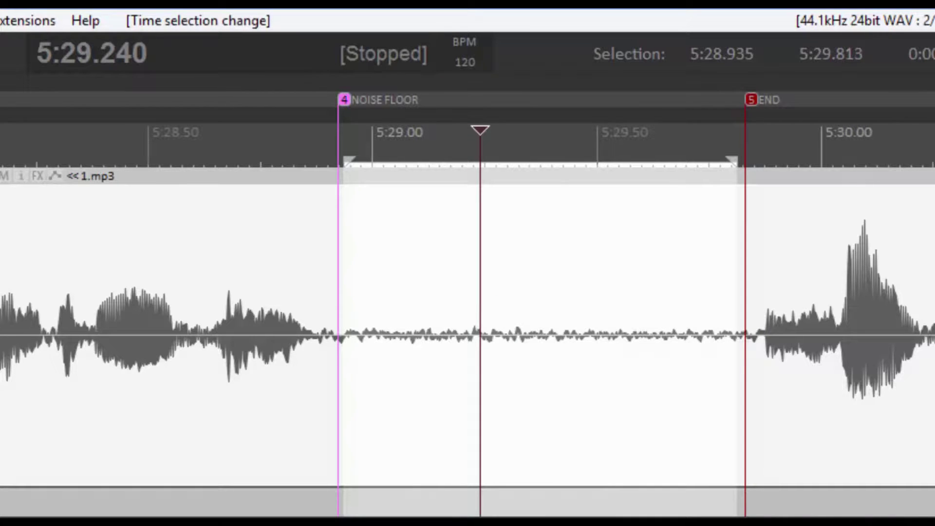
click(352, 307)
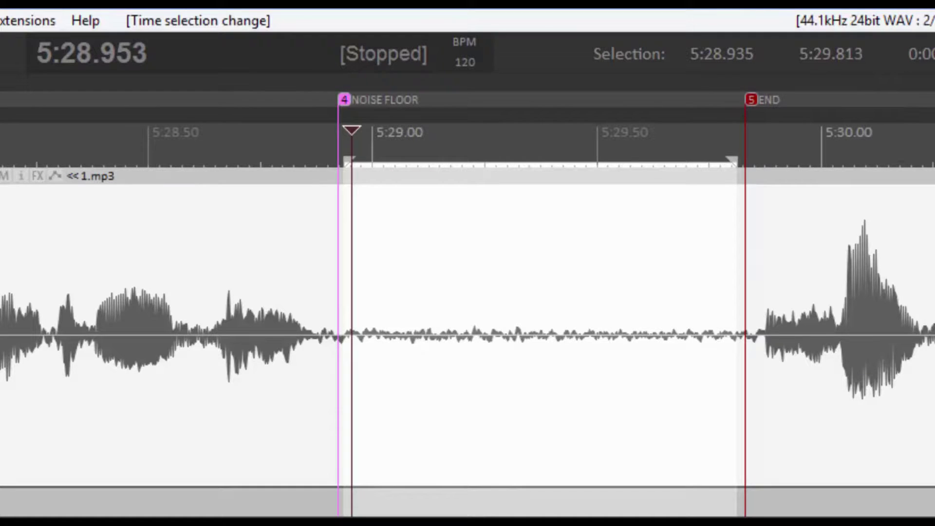
- Add the VU Meter (Summed) effect to the master track and reposition its window below the track's centre line
key(ctrl+alt+v)
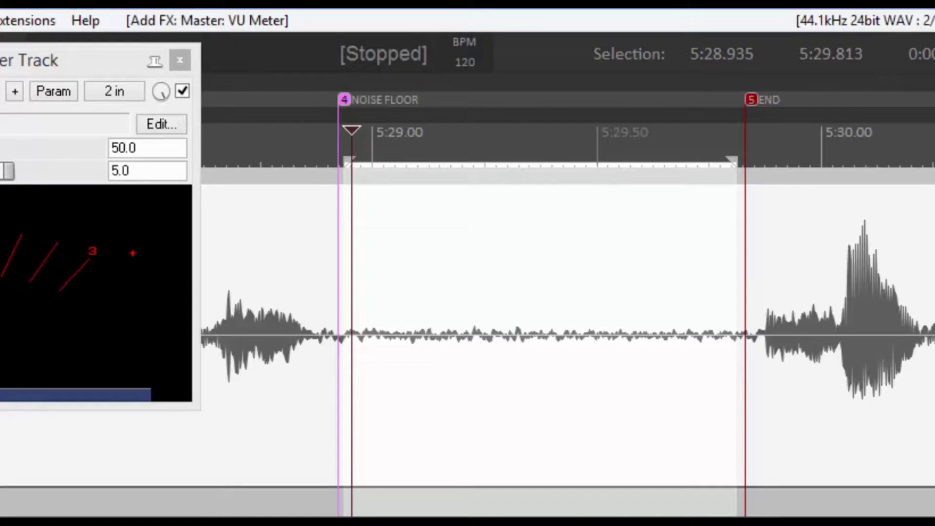
drag(0, 60, 555, 517)
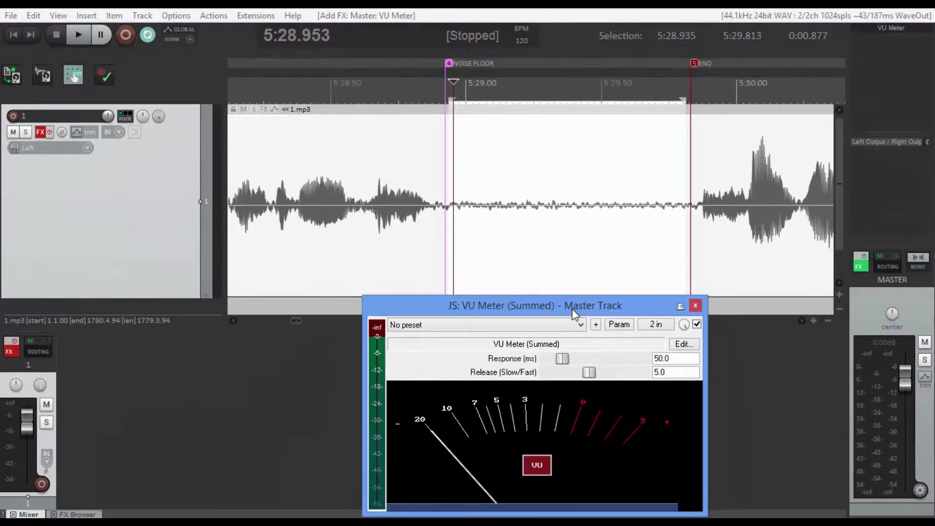
drag(575, 314, 575, 314)
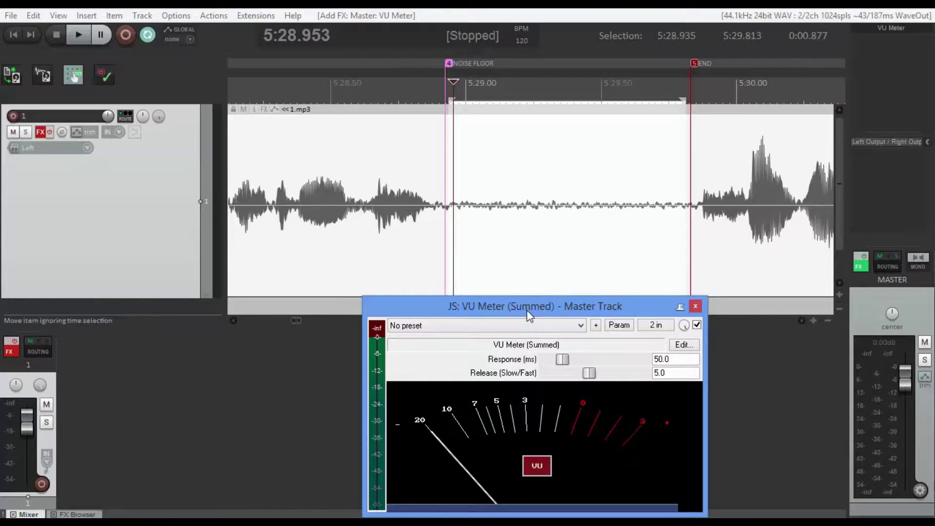
drag(529, 316, 529, 245)
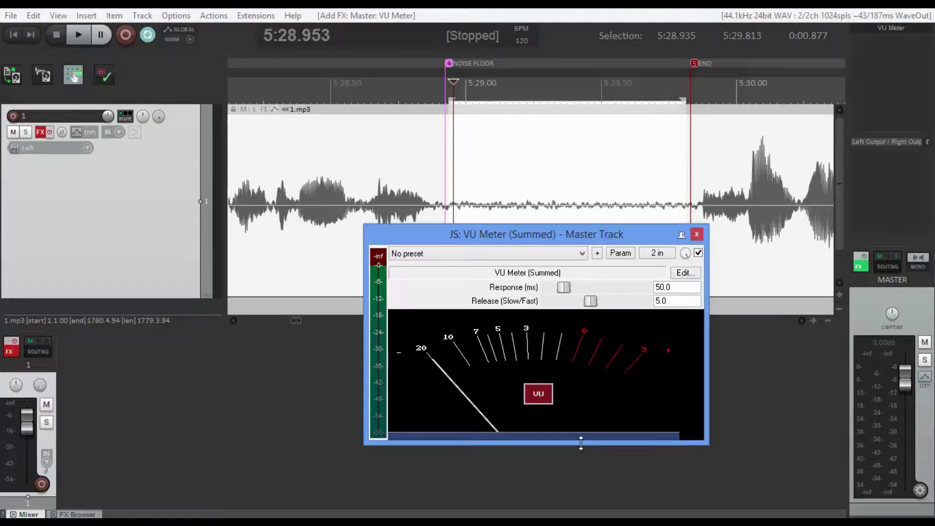
- Resize the VU Meter window to show the RMS and peak readouts, and play the noise floor selection
drag(581, 443, 577, 483)
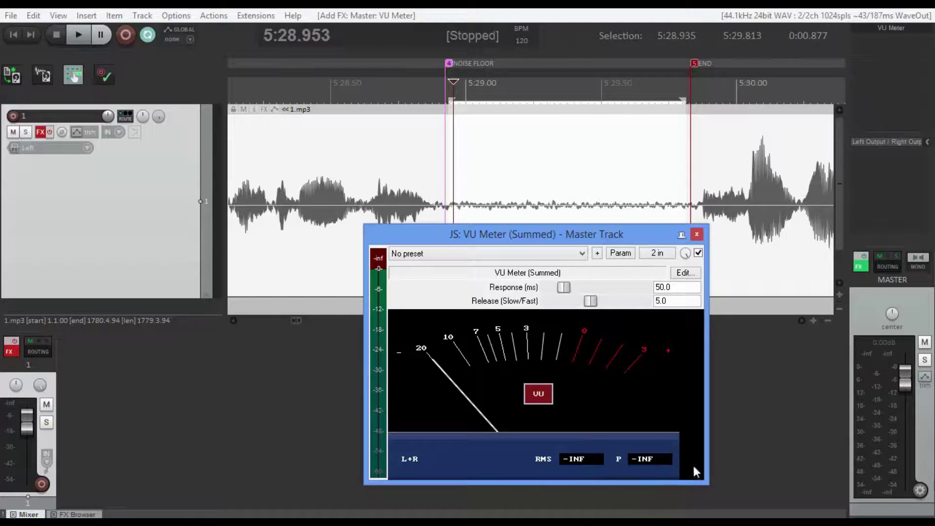
drag(709, 452, 685, 453)
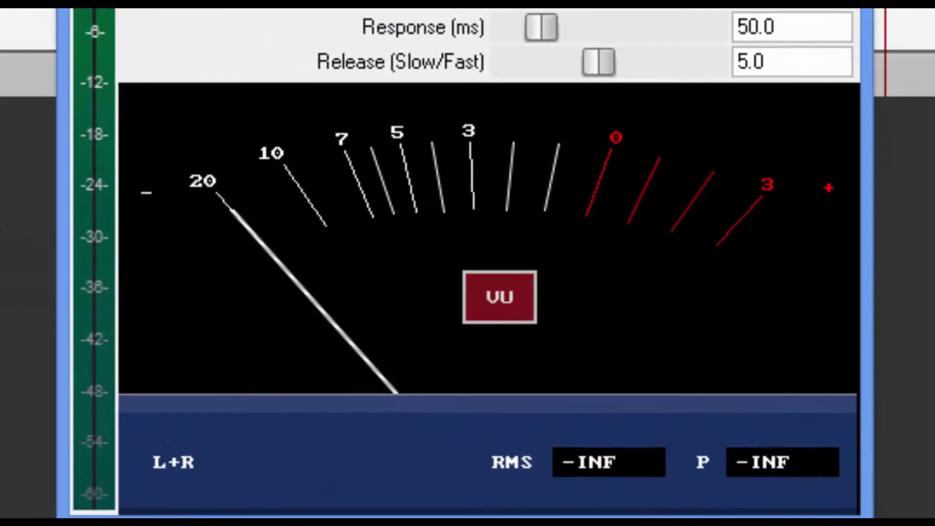
key(space)
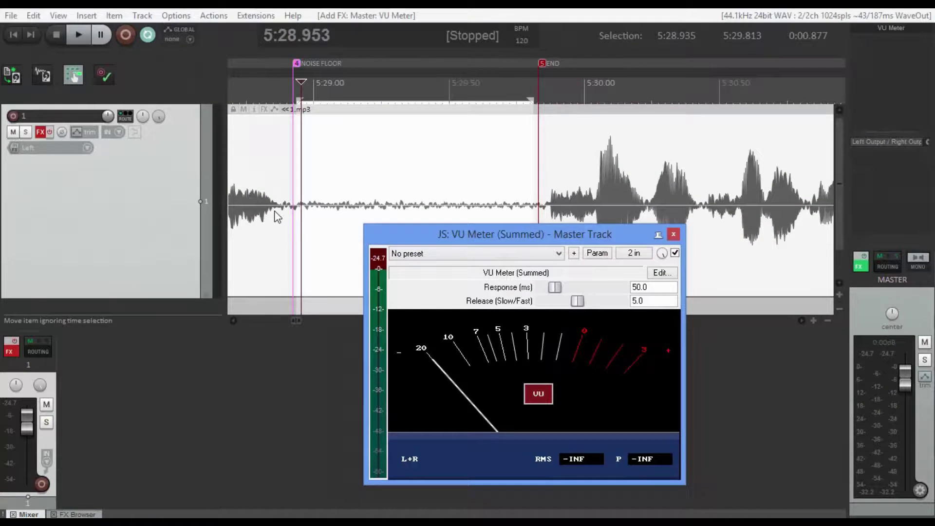
- Select the quiet section from the BREATHING & BACKGROUND NOISE marker at about 5:37.010 to just before END marker 7
click(274, 210)
scroll(276, 205, down, 8)
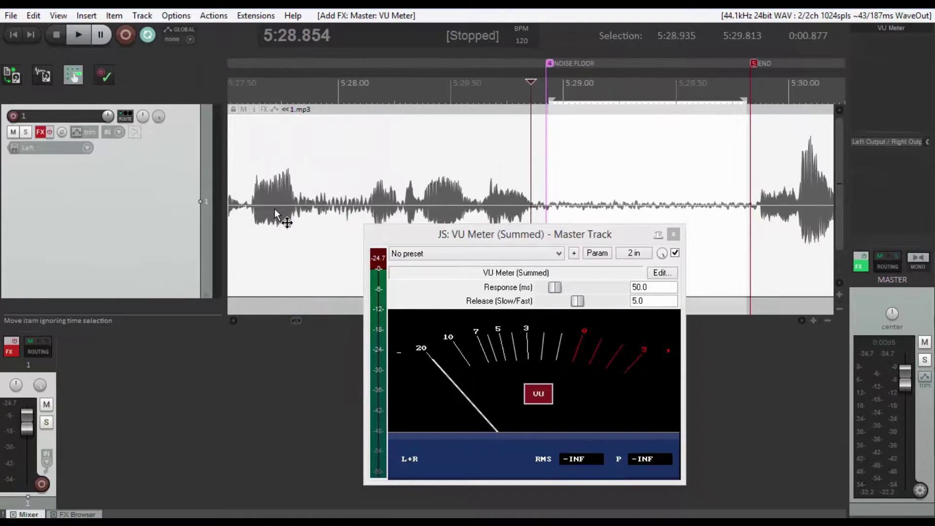
scroll(277, 190, down, 5)
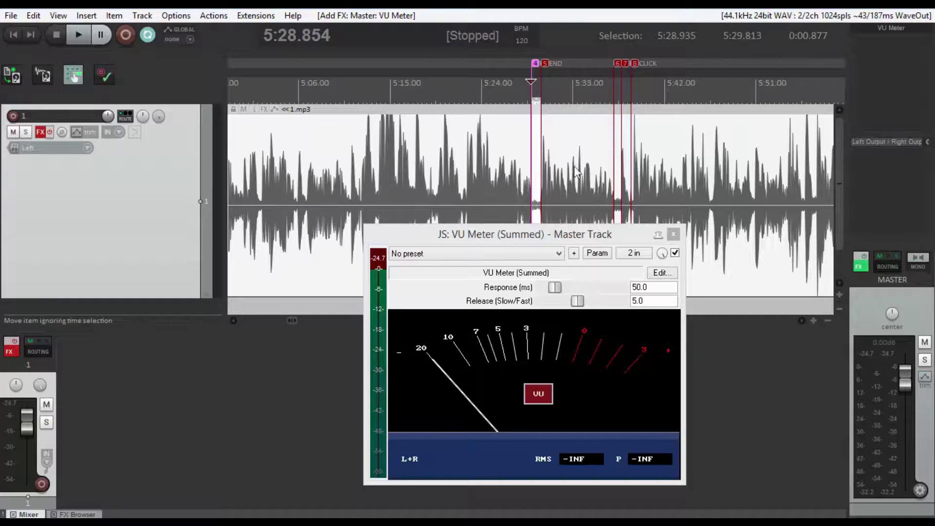
click(615, 205)
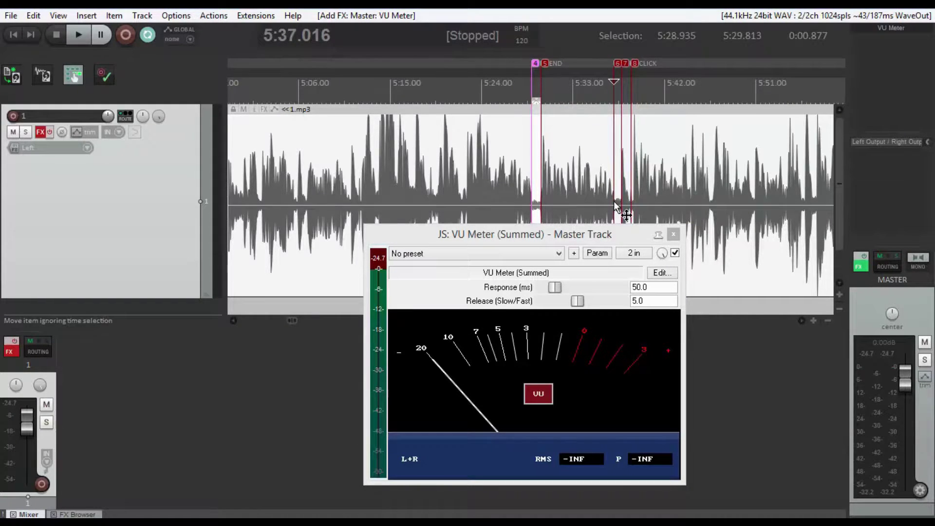
scroll(615, 207, up, 10)
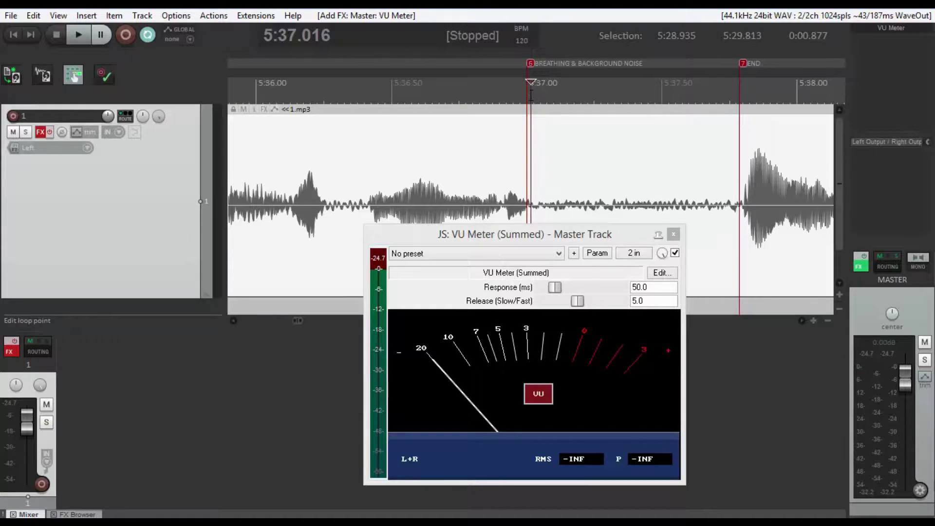
drag(530, 95, 708, 97)
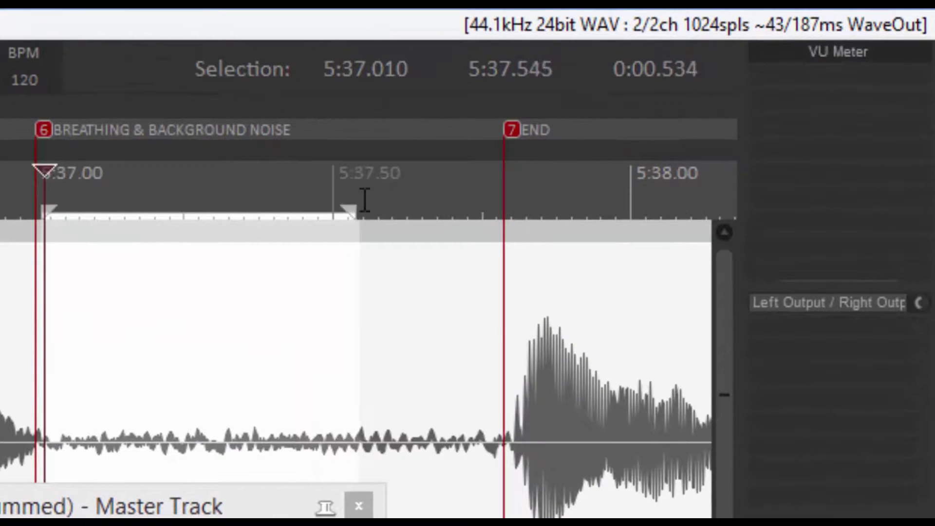
drag(432, 205, 486, 206)
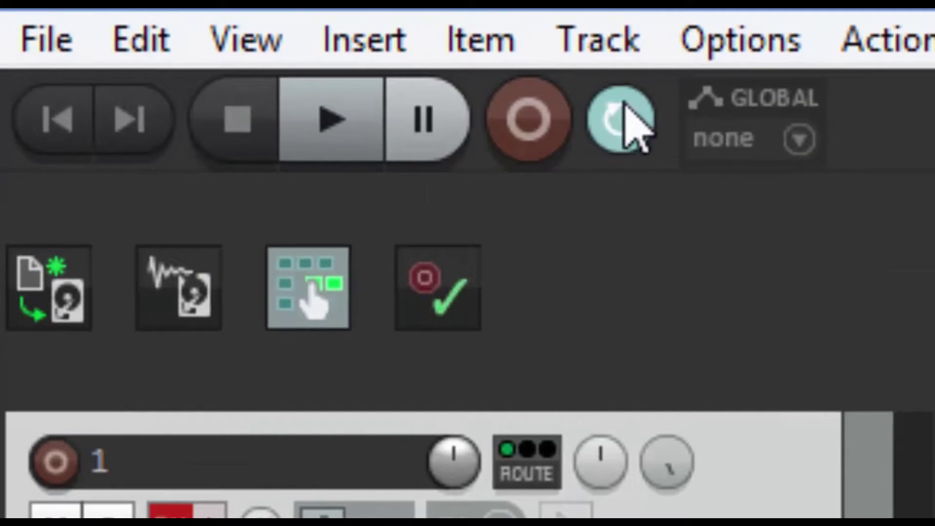
- Toggle repeat and play the breathing and background noise section to measure its RMS and peak levels
click(623, 119)
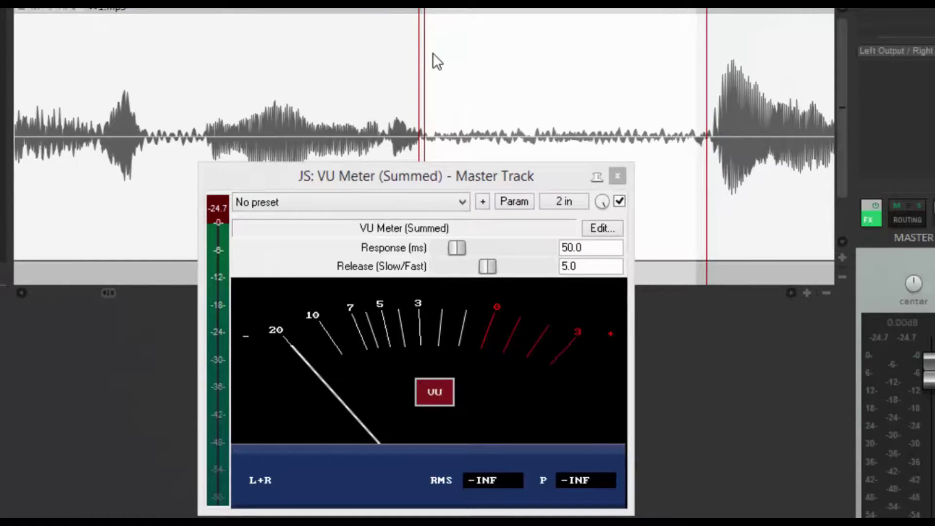
click(493, 41)
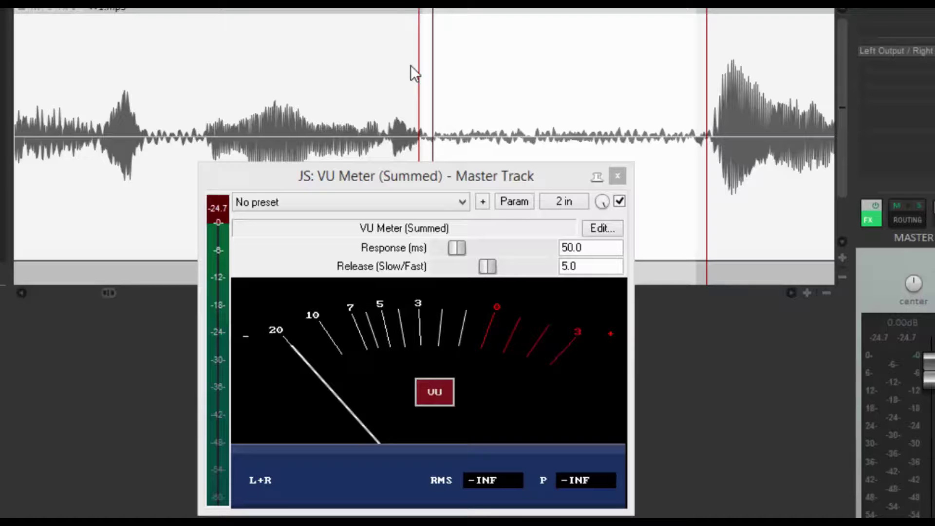
key(space)
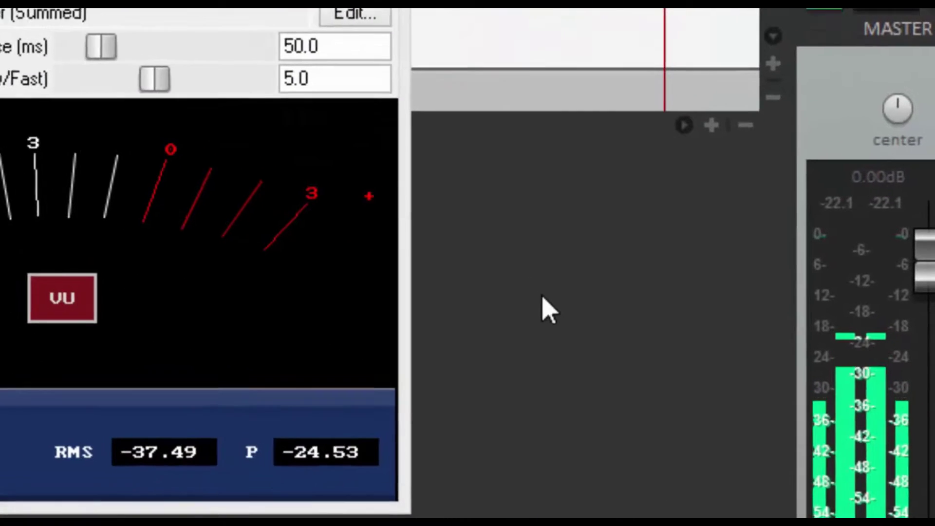
- Stop playback, select the click just after the CLICK marker from 5:38.705 to 5:38.713, and play that selection
key(space)
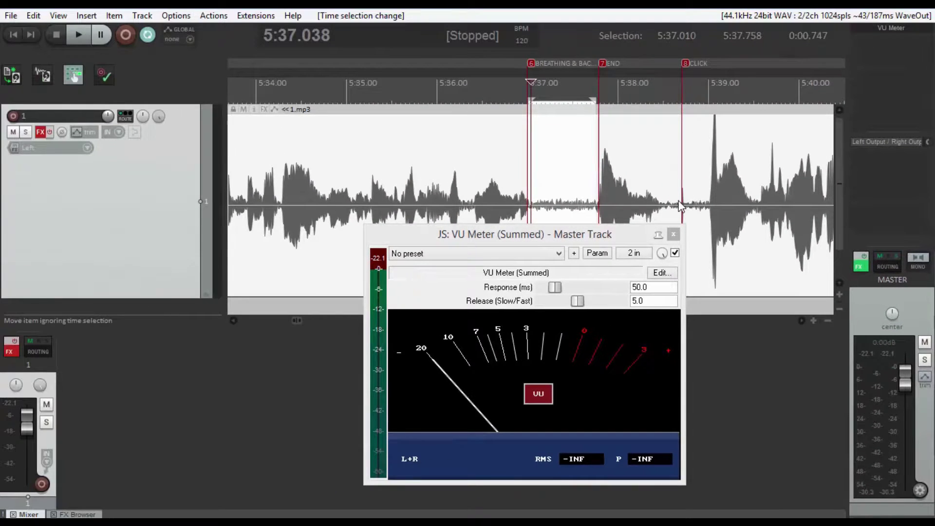
click(680, 207)
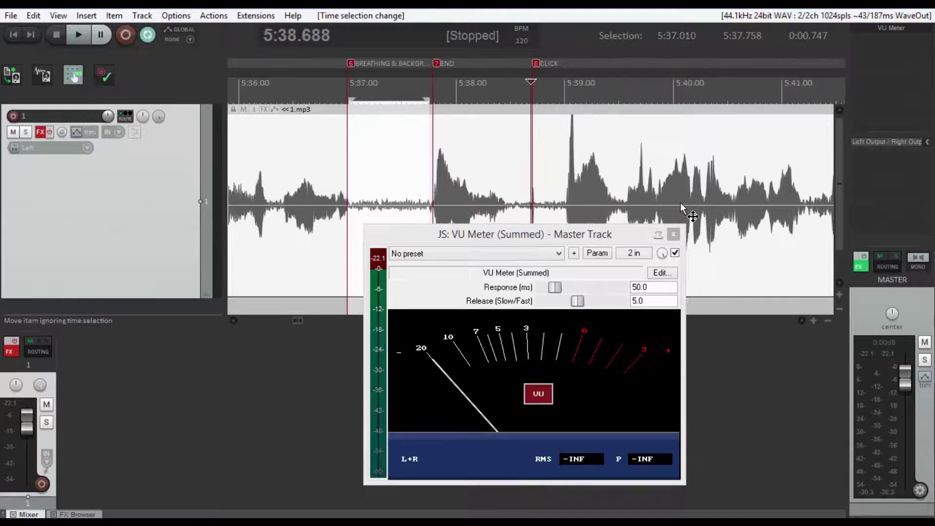
scroll(597, 182, up, 6)
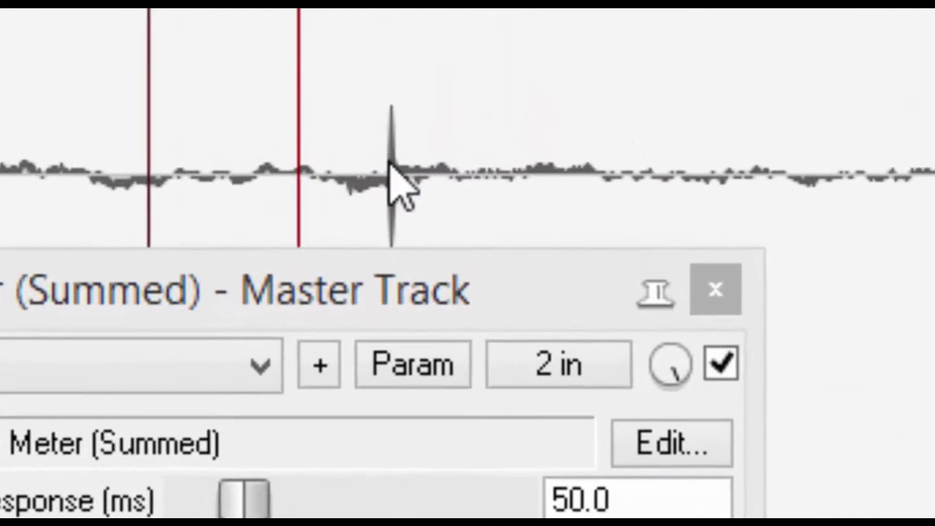
click(506, 193)
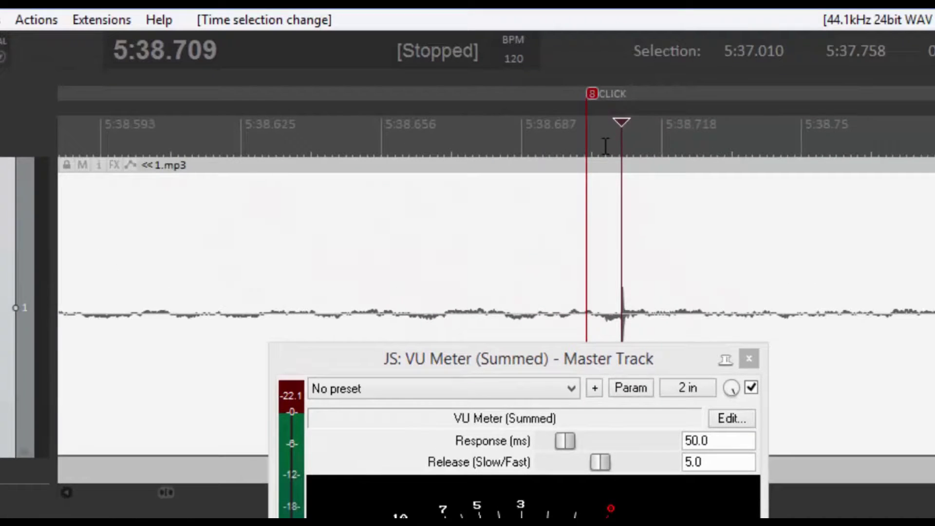
drag(603, 146, 637, 150)
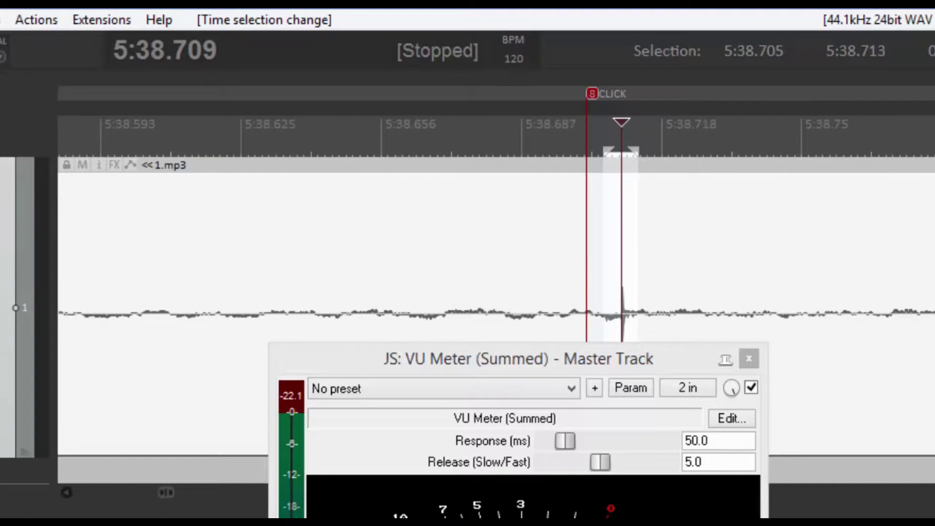
click(602, 282)
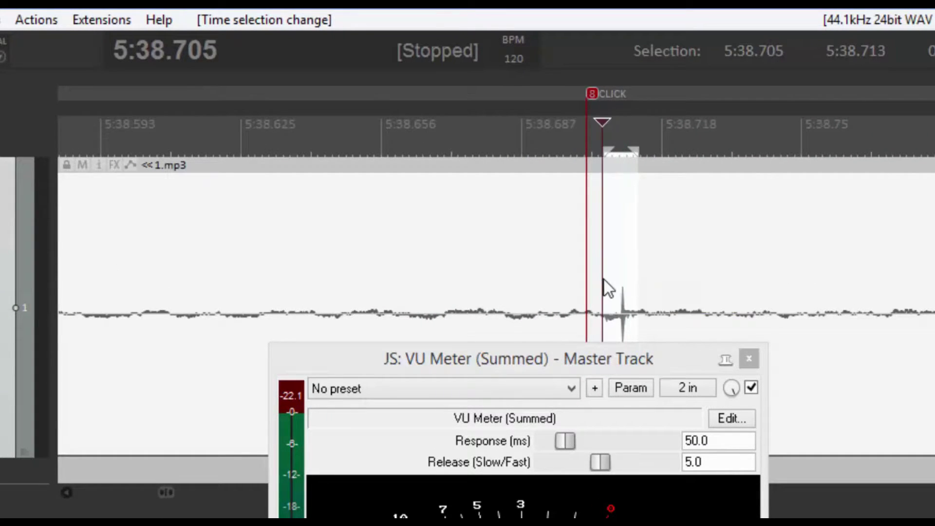
key(space)
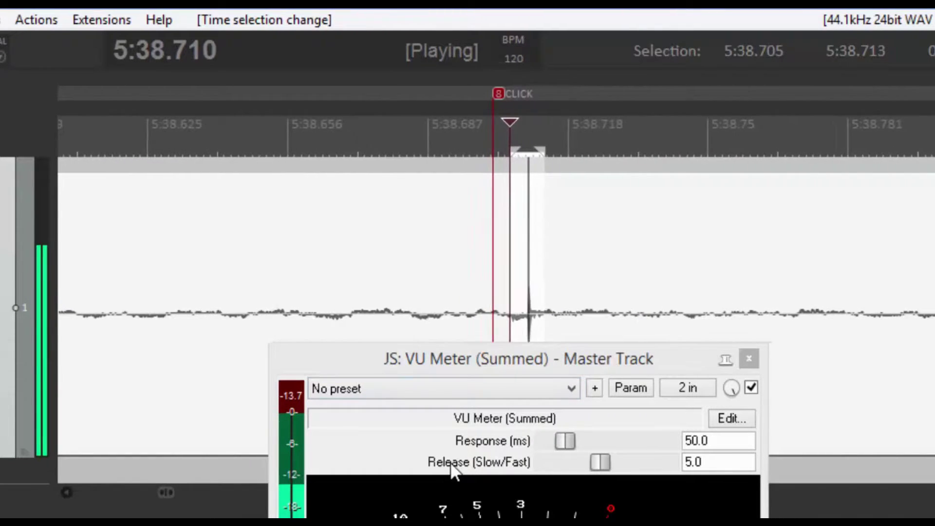
key(space)
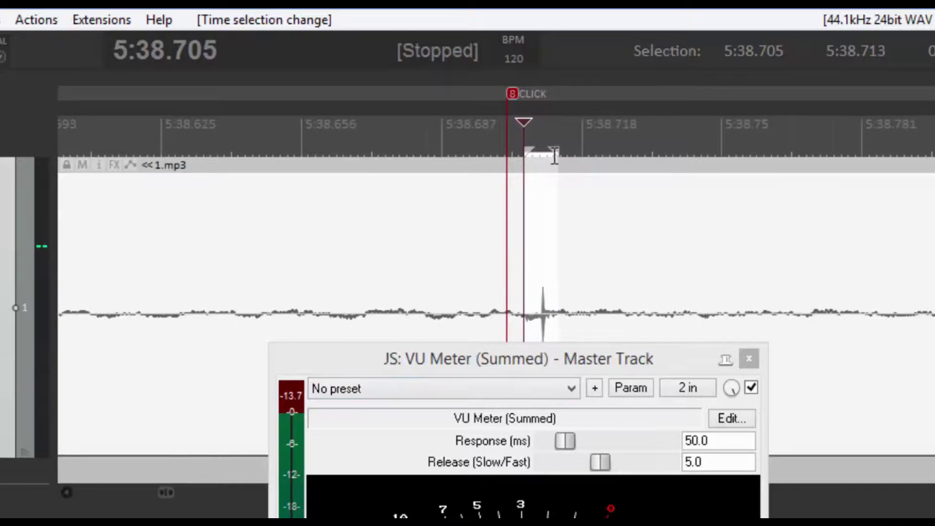
- Widen the selection around the click to 5:38.702–5:38.719 and play it to measure its RMS and peak levels
drag(561, 148, 582, 151)
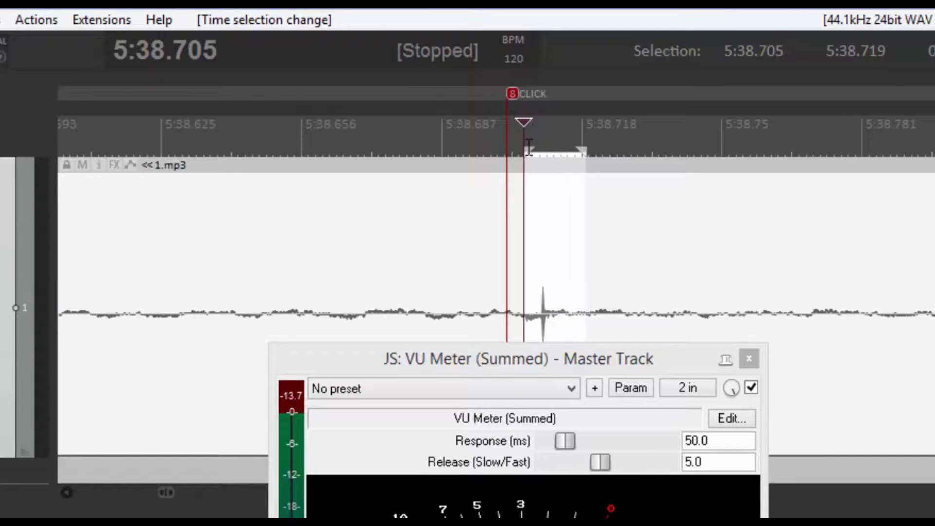
drag(526, 148, 508, 161)
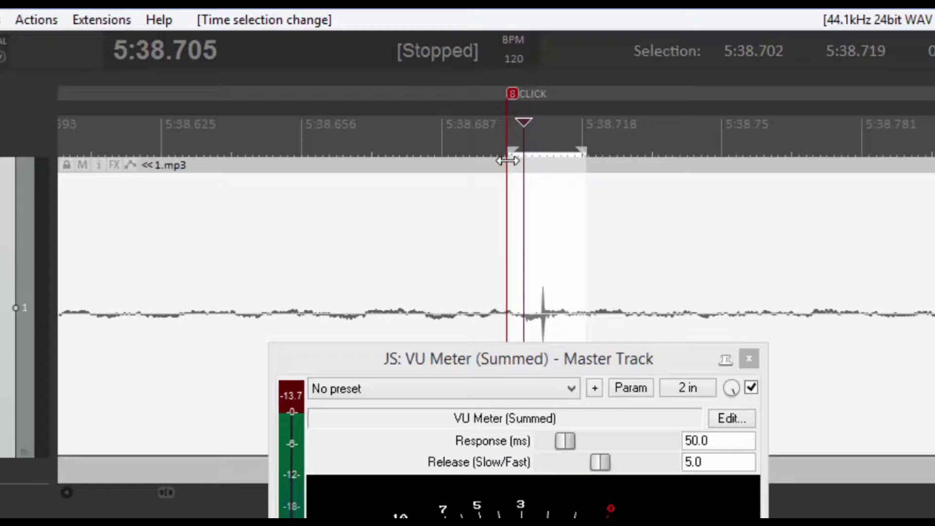
click(519, 249)
key(space)
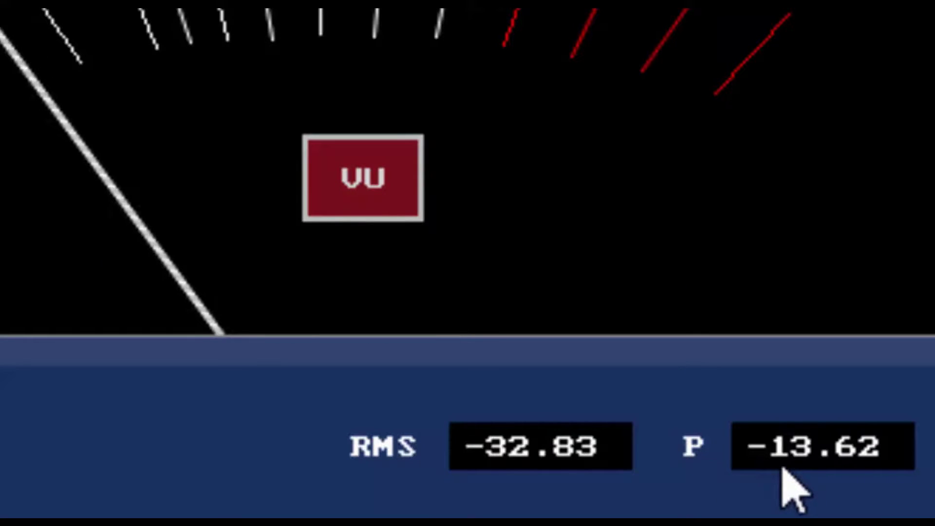
key(space)
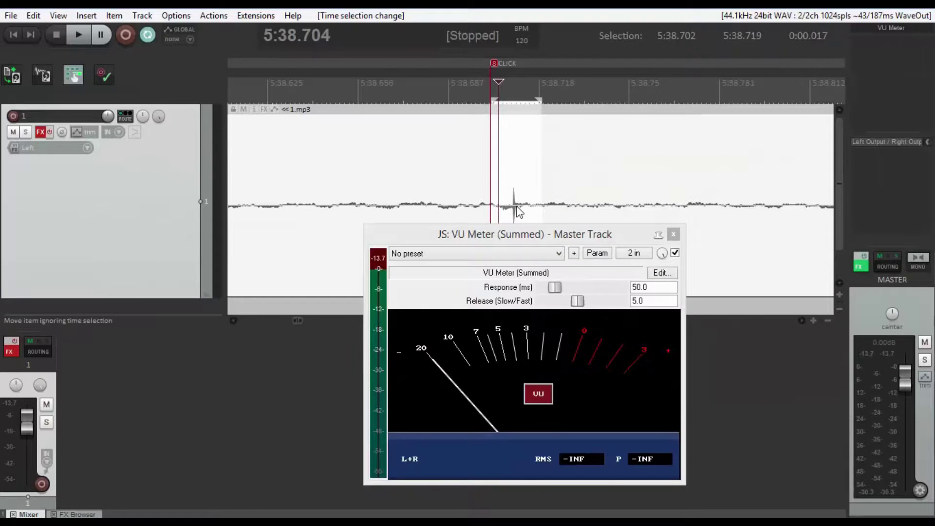
- Place the edit cursor in the quiet gap at 57:43.771, shortly before the OUTRO marker near the end of the episode
click(714, 207)
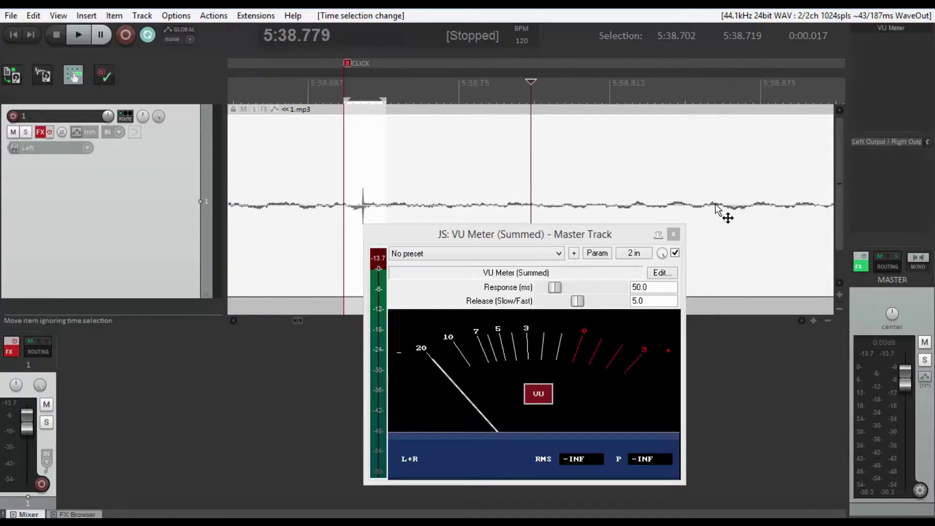
scroll(722, 211, down, 10)
scroll(612, 197, down, 6)
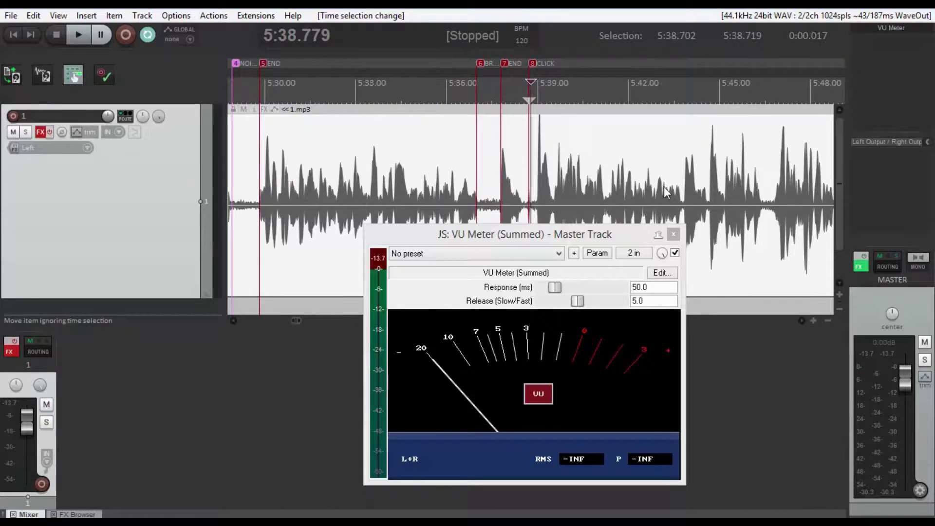
scroll(687, 185, down, 8)
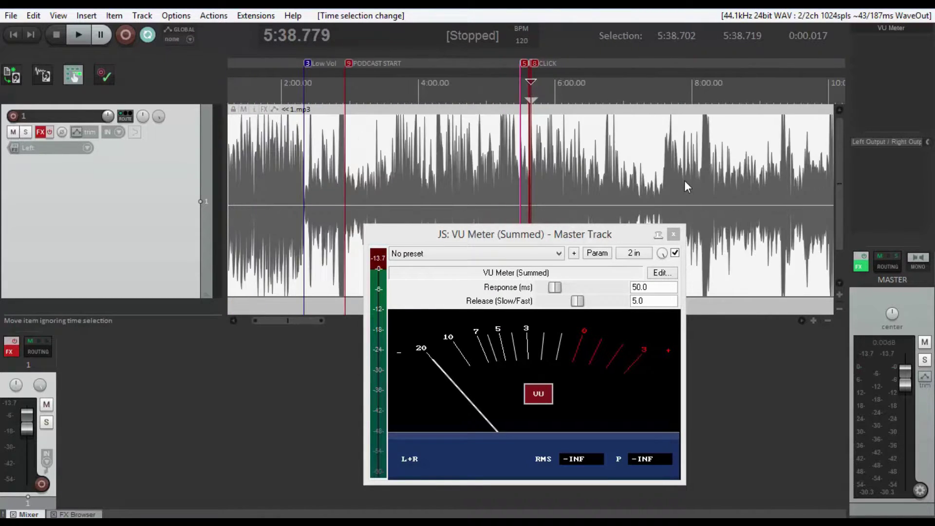
scroll(670, 177, down, 5)
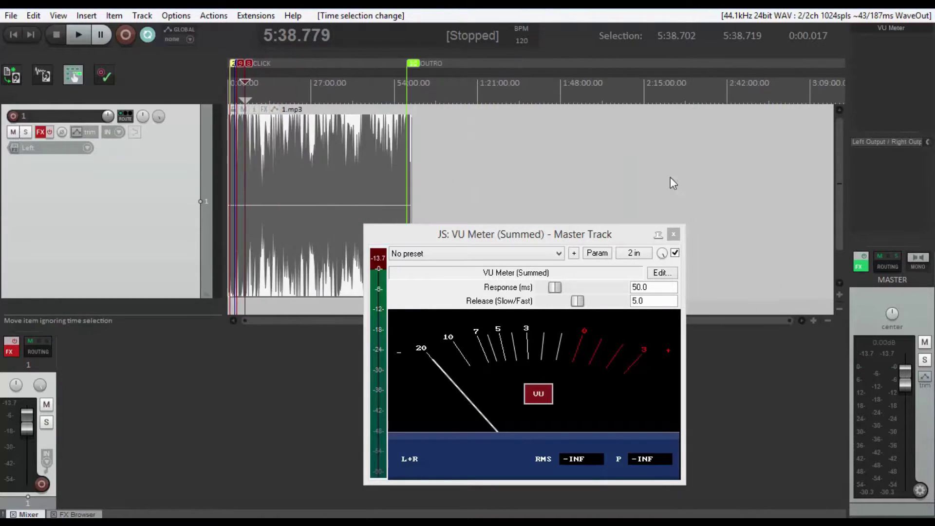
scroll(474, 172, up, 2)
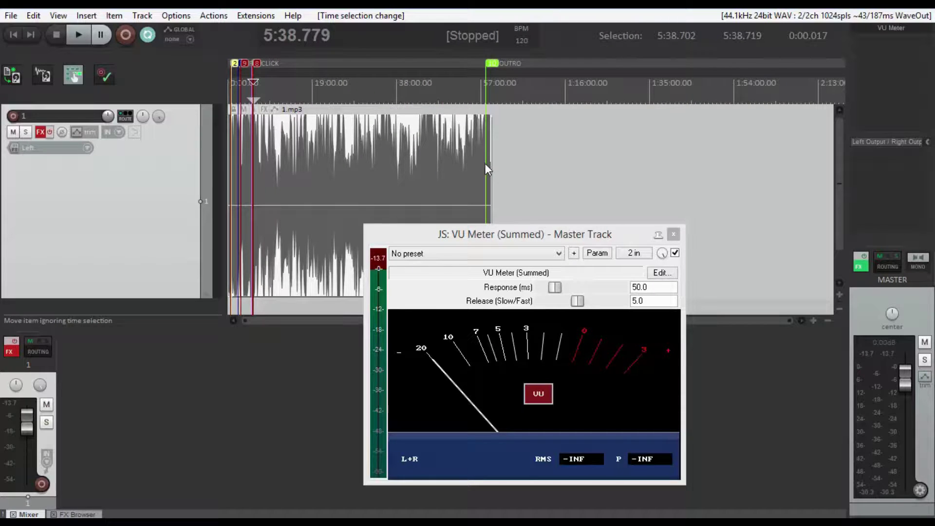
click(485, 166)
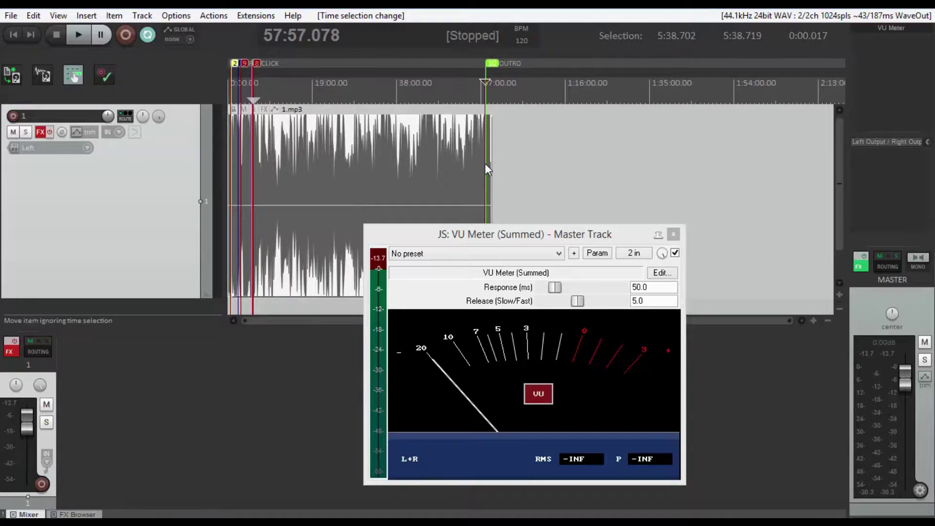
scroll(484, 162, up, 10)
scroll(538, 192, up, 1)
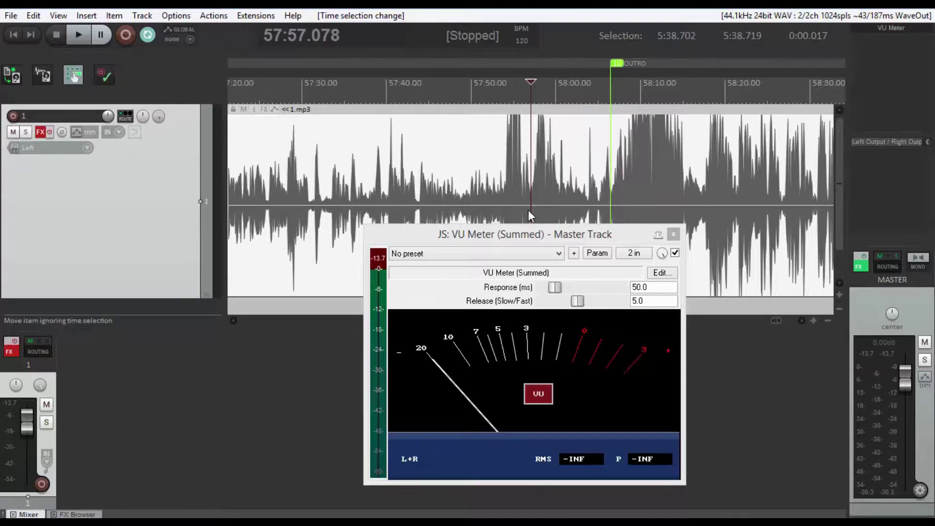
click(530, 209)
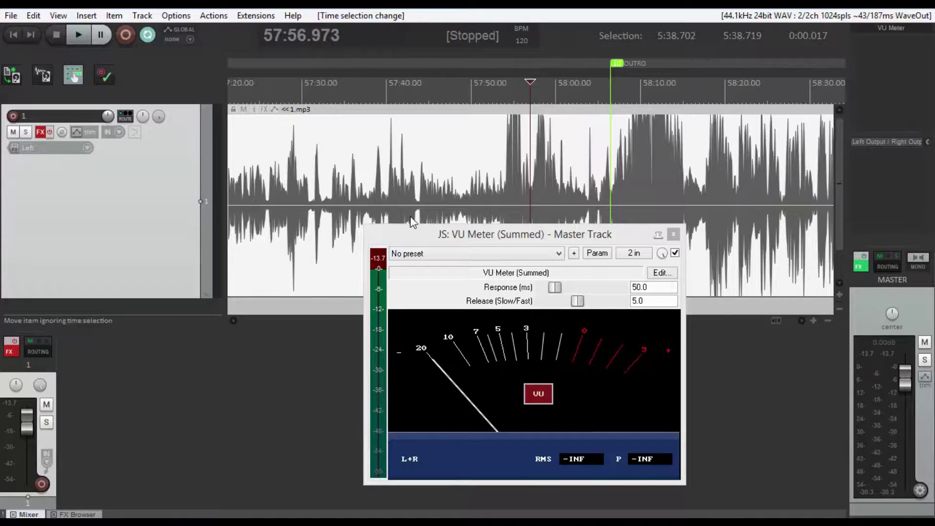
click(418, 205)
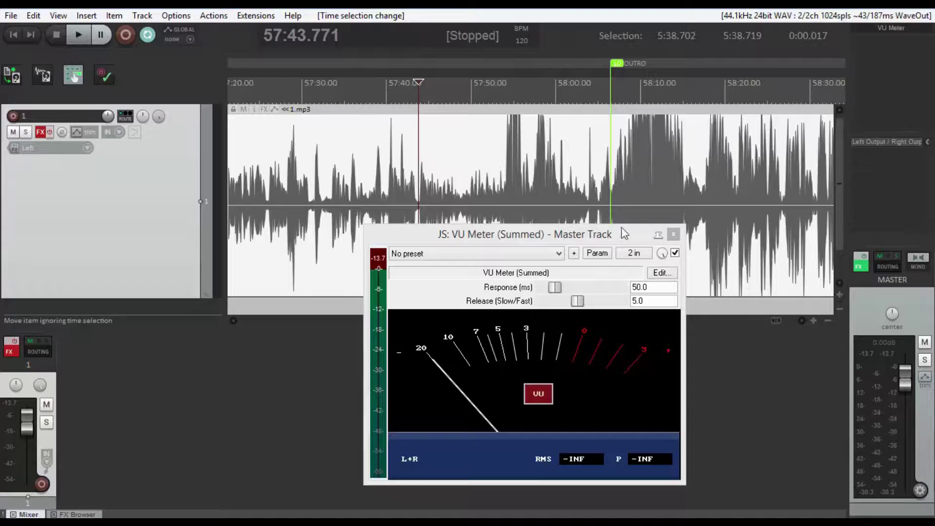
- Move the VU Meter window clear of the waveform and disable C1 gate, ReaEQ, NS1 Mono and ReaComp in track 1's FX chain
drag(575, 238, 679, 315)
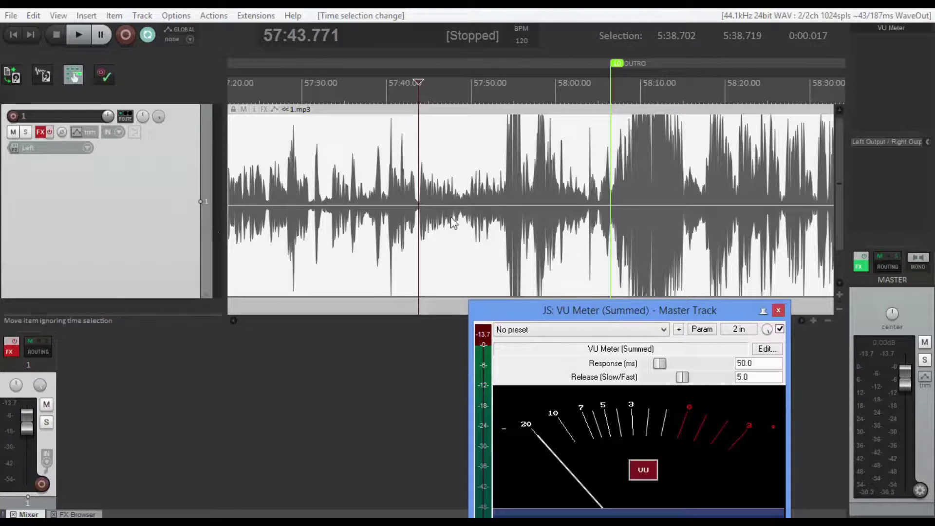
click(9, 353)
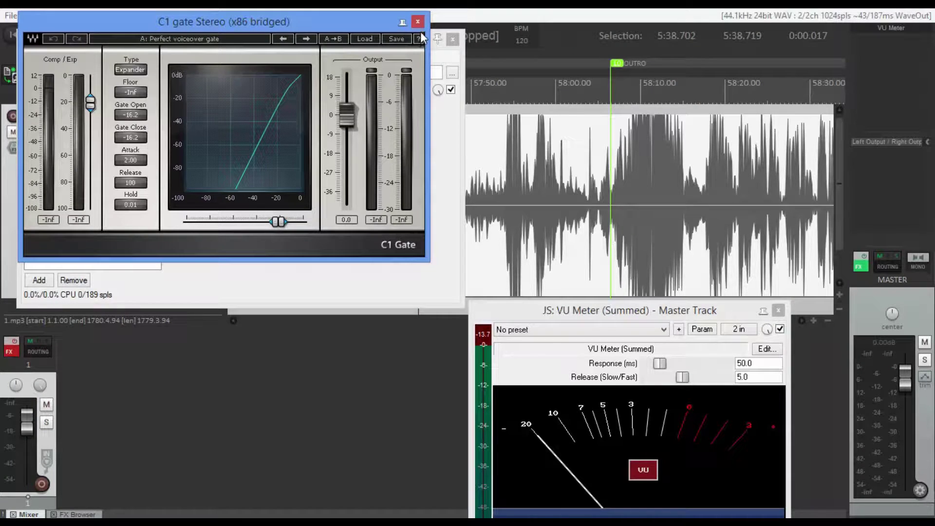
click(417, 21)
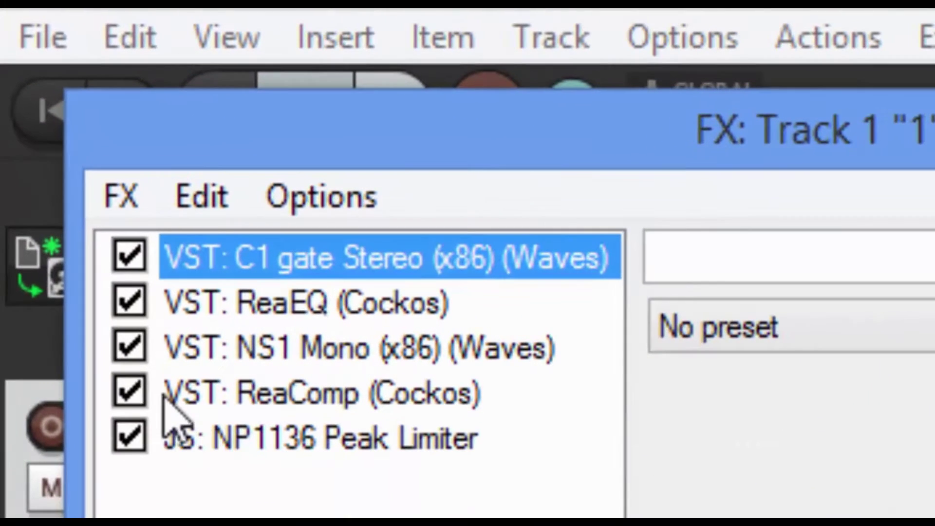
click(129, 392)
click(129, 347)
click(129, 255)
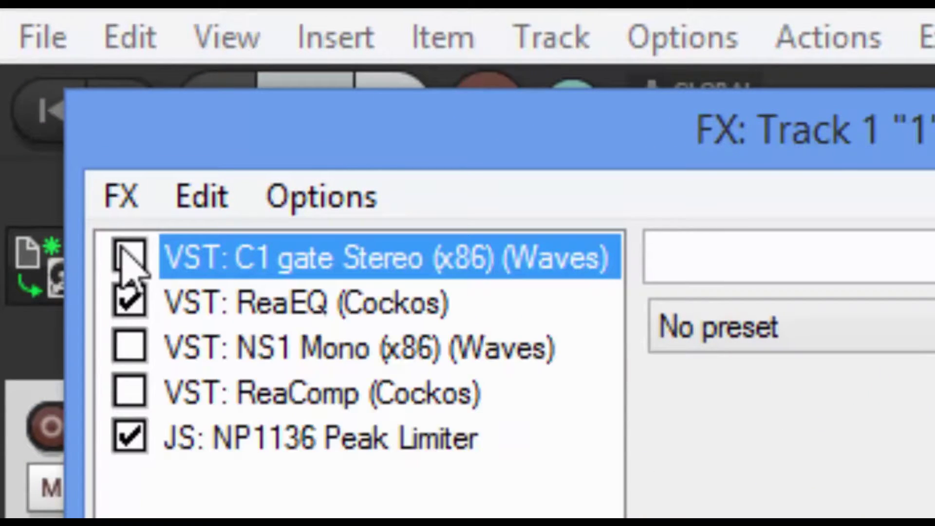
click(129, 302)
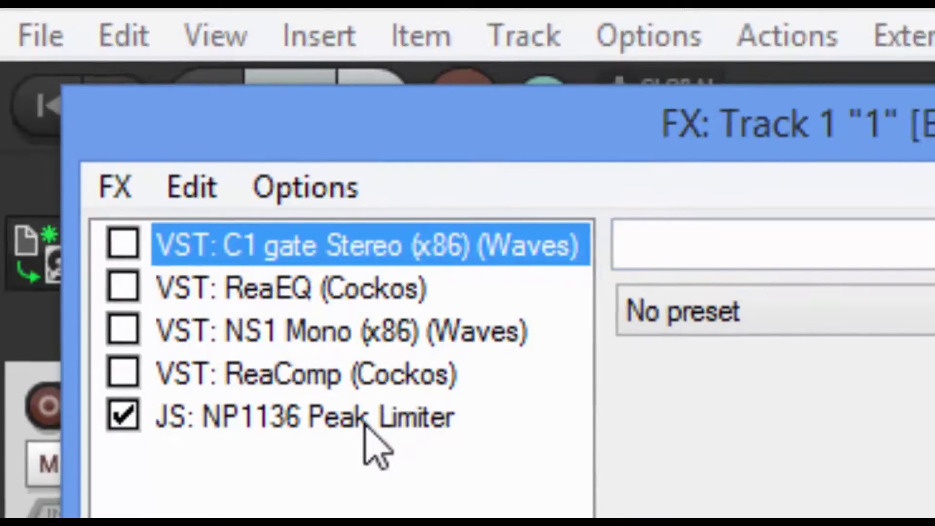
- Open the NP1136 Peak Limiter in its own window, close the FX chain, and arrange the limiter and VU Meter side by side
double_click(390, 441)
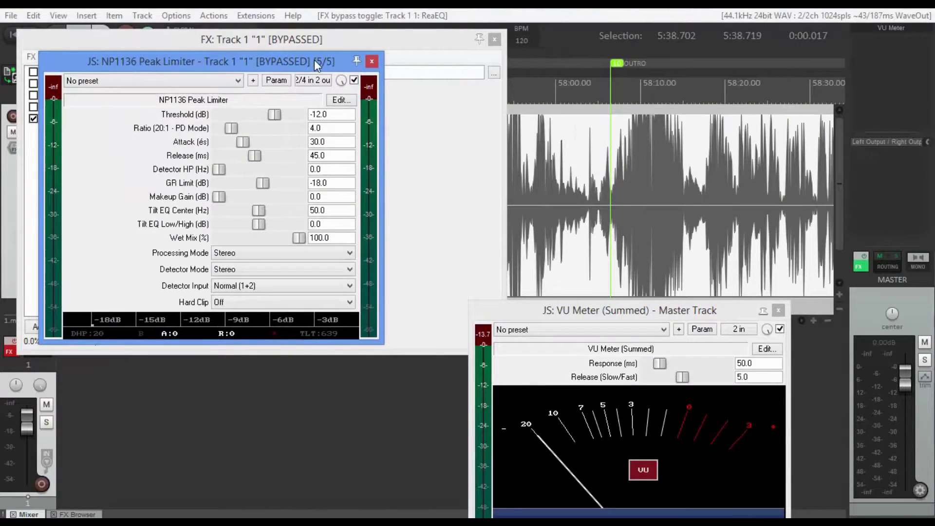
drag(316, 65, 351, 204)
click(494, 39)
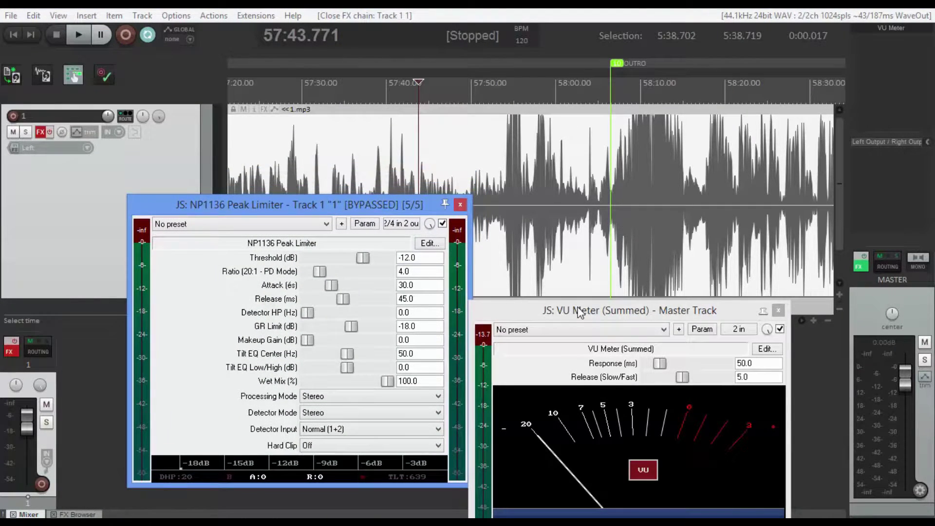
drag(579, 313, 681, 222)
drag(335, 210, 398, 241)
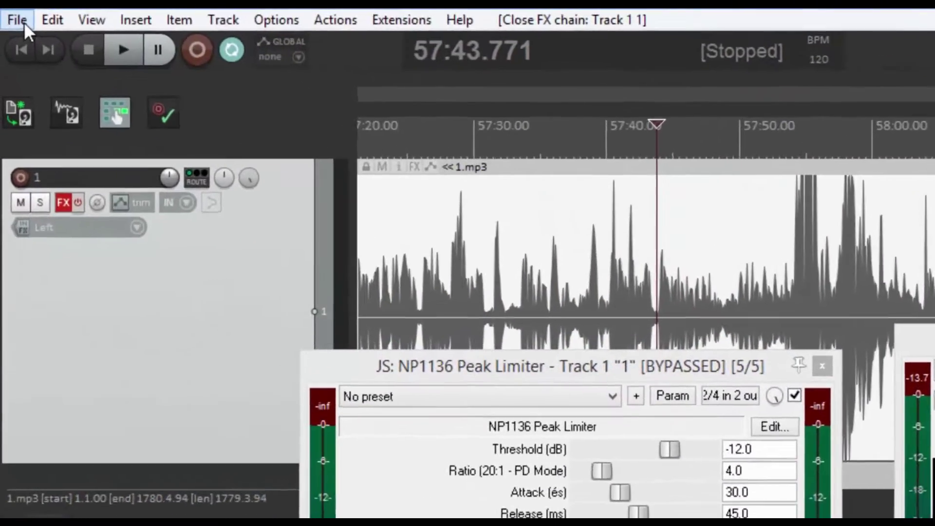
- Open the render settings for the entire project's master mix and set the output channels to Mono
click(11, 16)
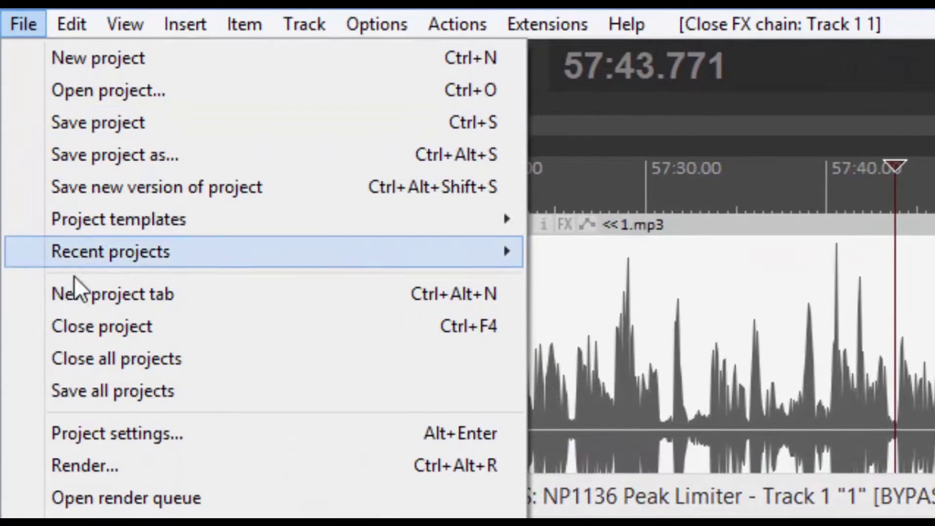
click(80, 463)
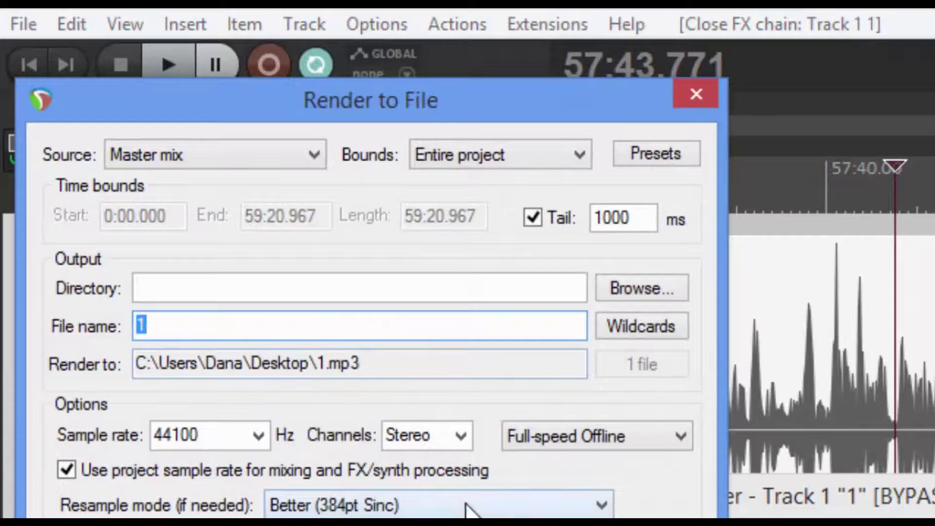
click(461, 444)
click(428, 462)
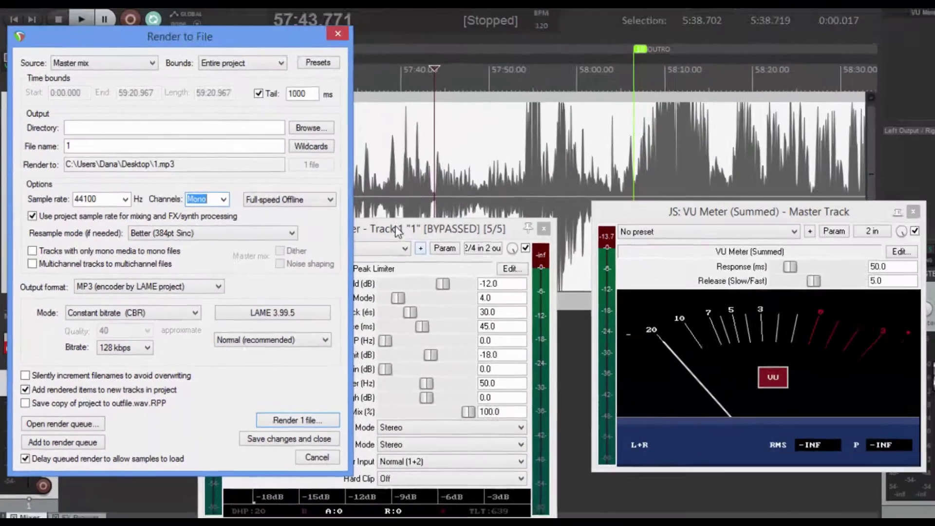
click(811, 15)
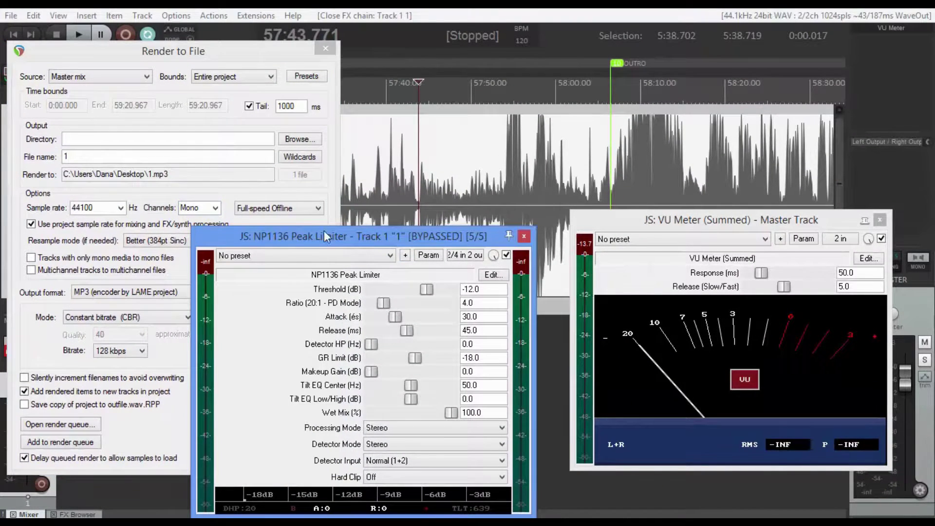
click(230, 68)
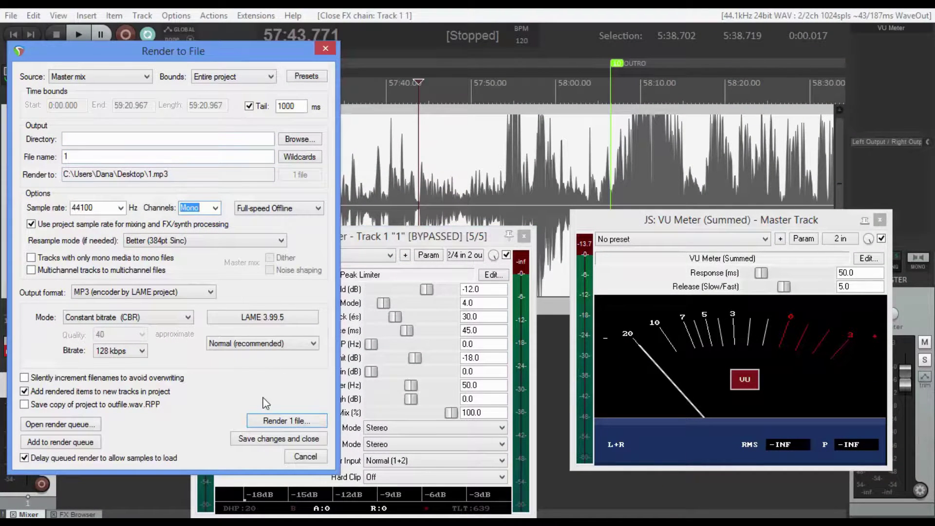
- Try to render the project over the existing 1.mp3 and dismiss the render status
click(272, 423)
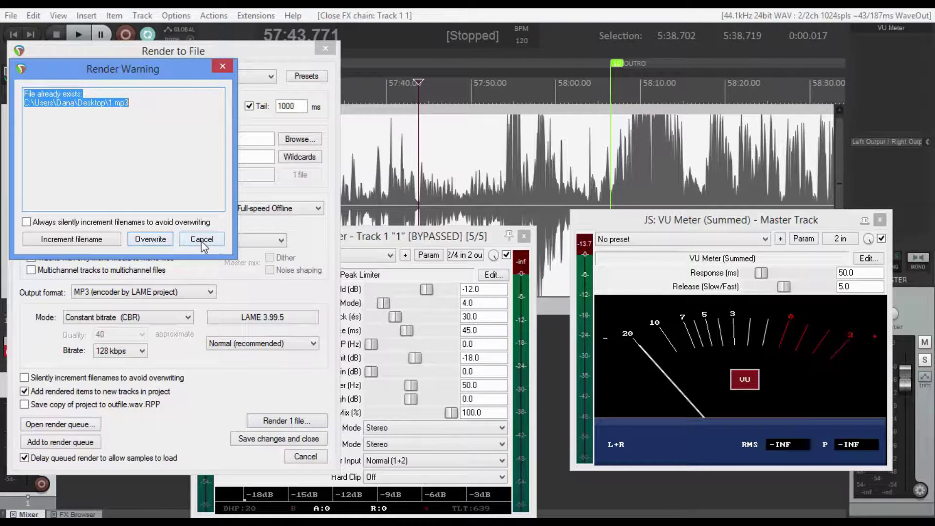
click(149, 240)
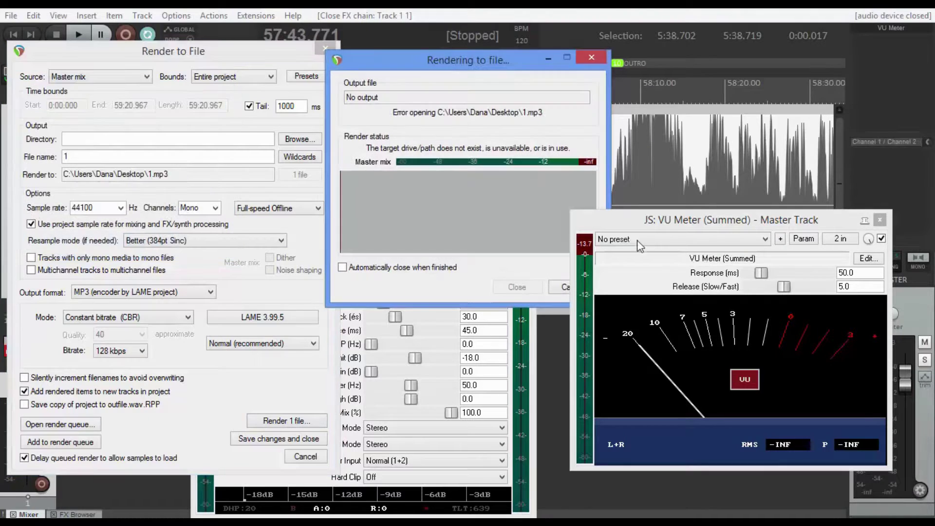
click(580, 54)
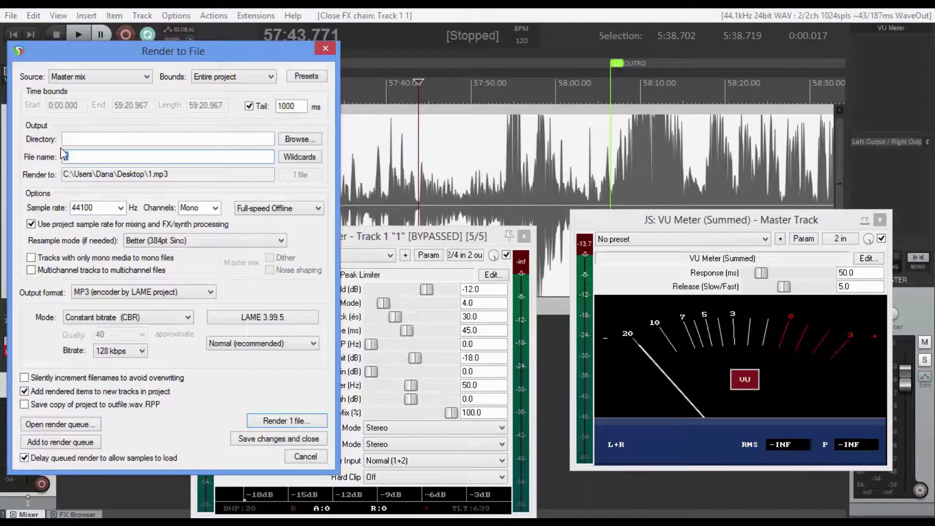
- Name the output file 2 and run a short test render with track 1's FX bypassed, stopping it early
click(274, 421)
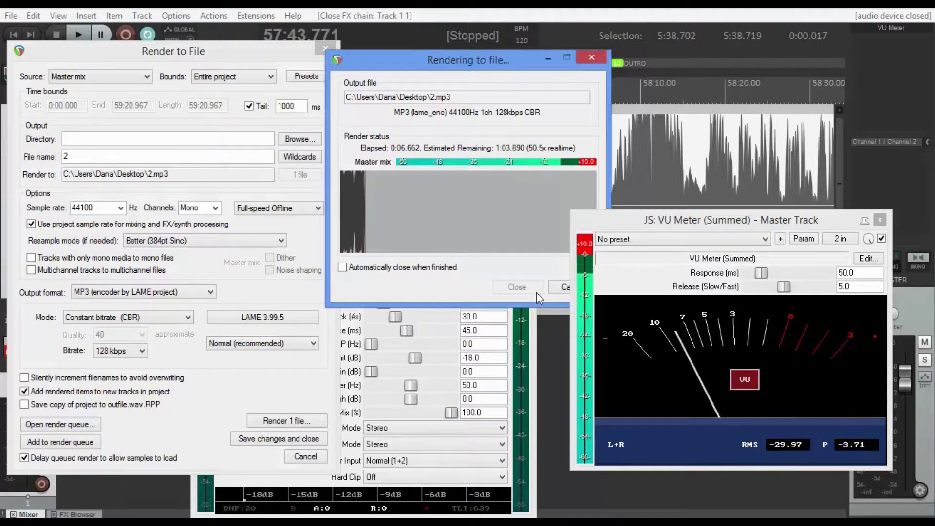
click(553, 288)
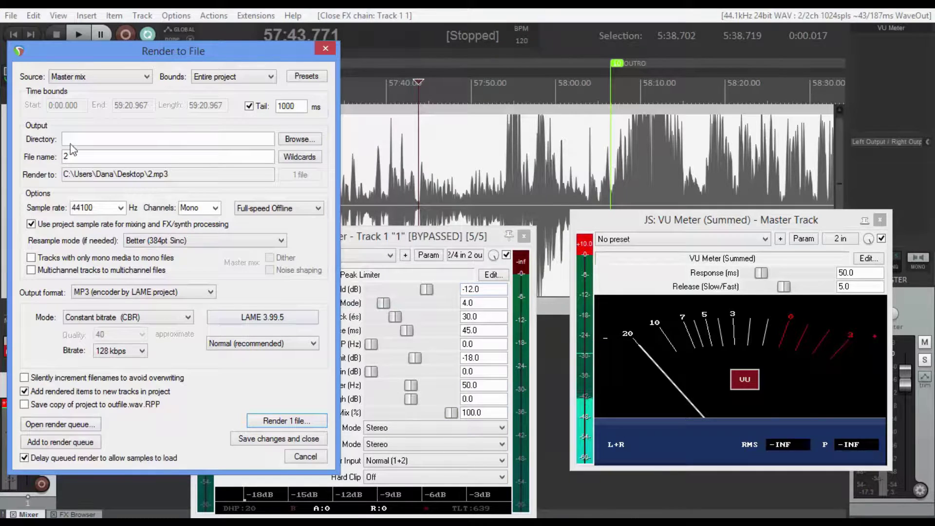
- Enable track 1's FX and run a partial test render over 2.mp3, checking the Peak Limiter's meters before stopping it
drag(98, 56, 186, 66)
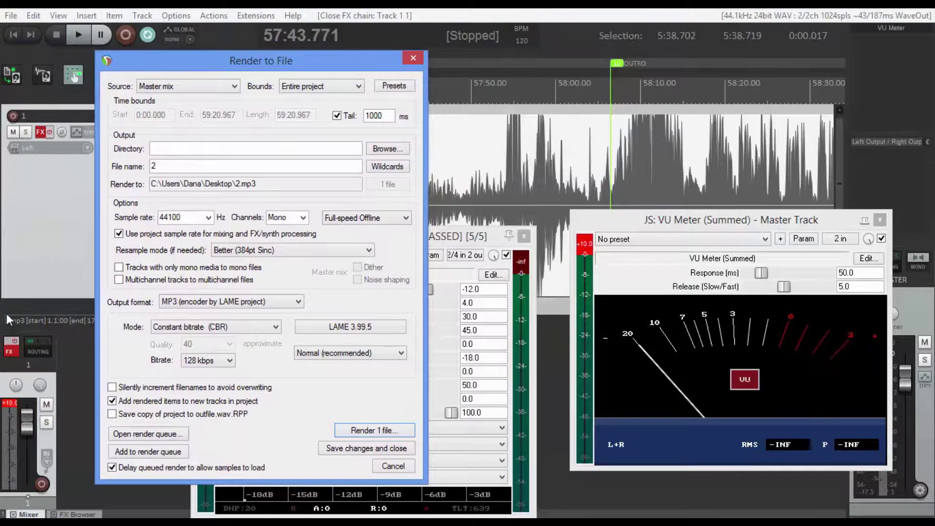
click(10, 350)
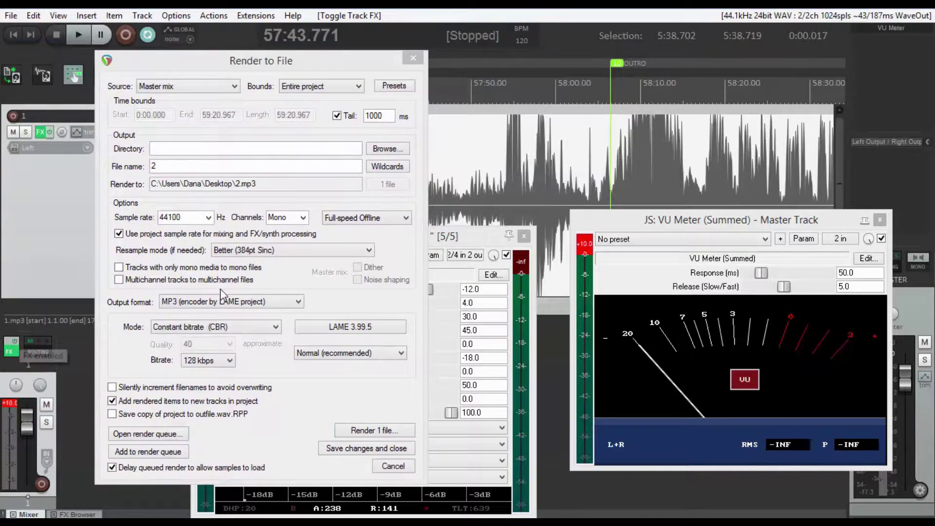
click(352, 430)
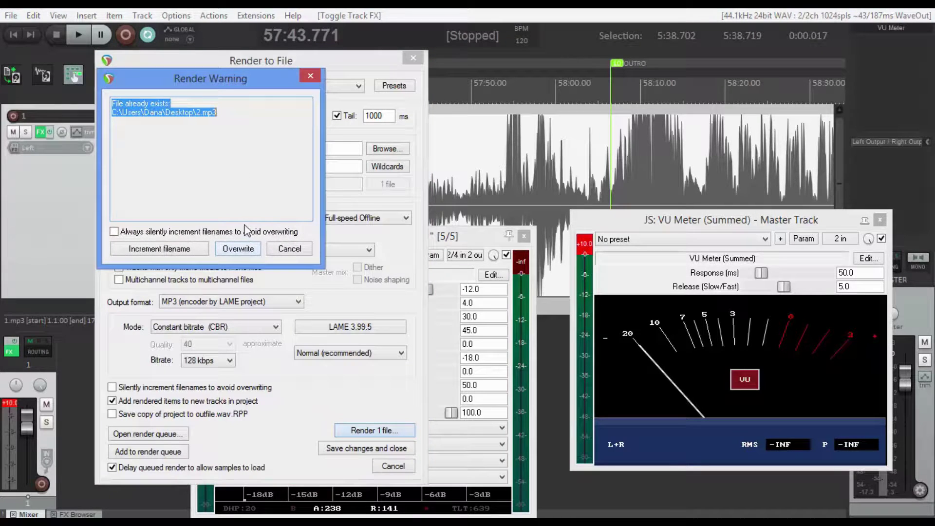
click(238, 248)
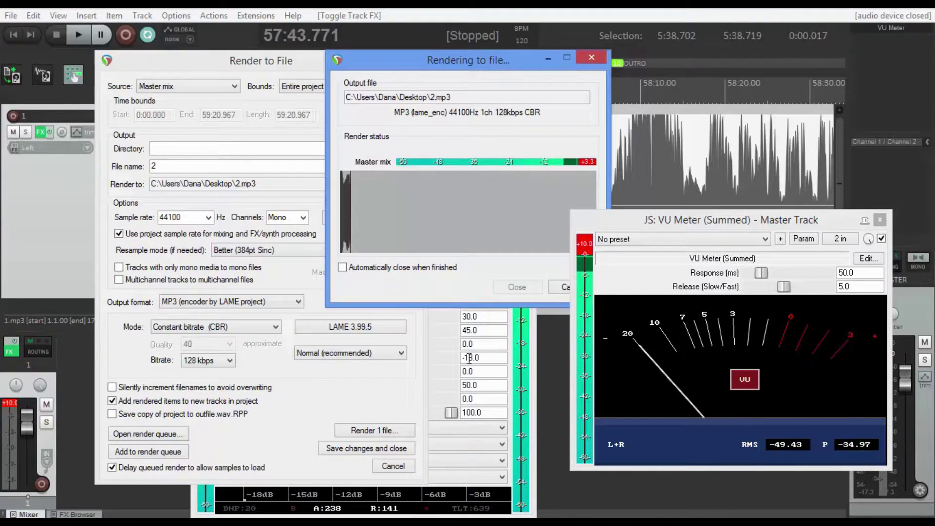
click(273, 495)
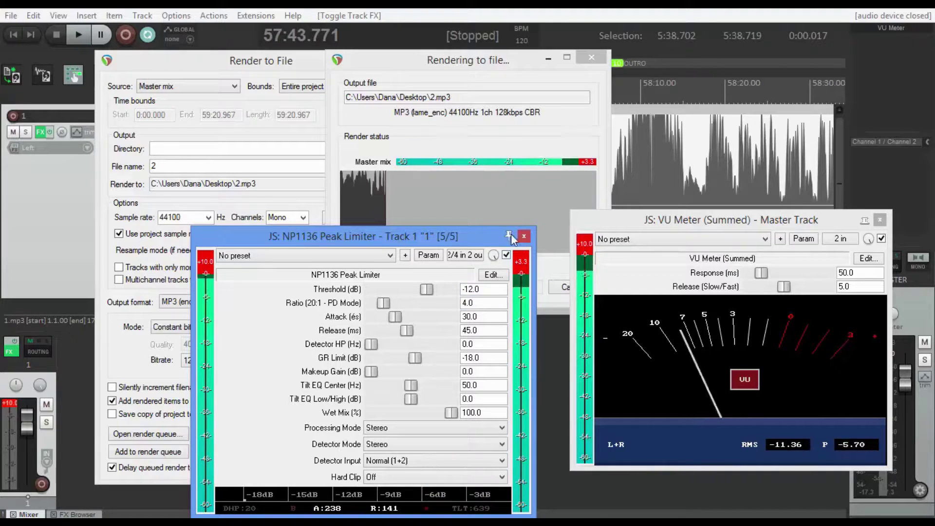
click(489, 114)
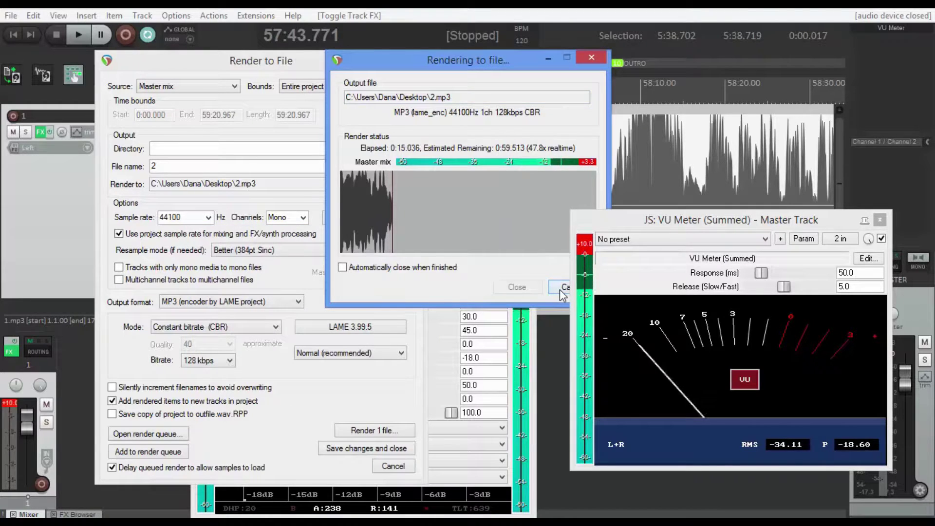
click(562, 290)
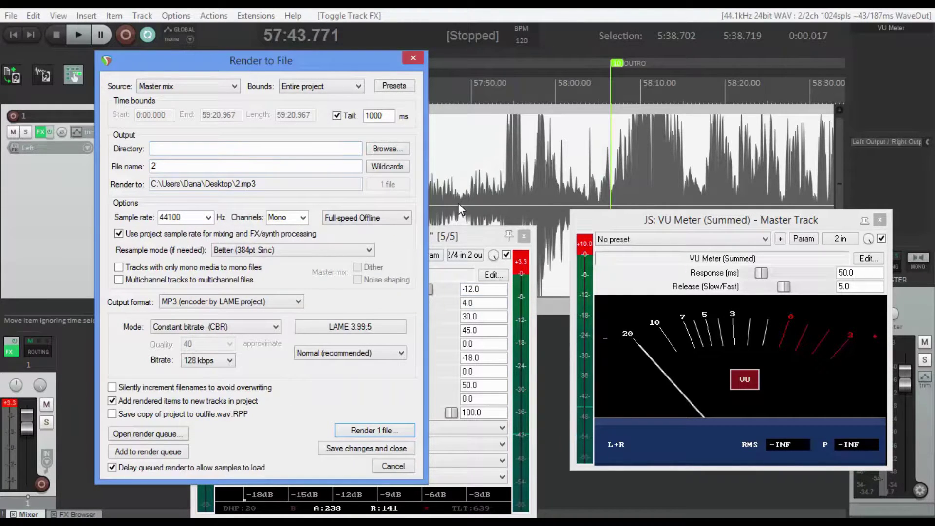
- Lower the Peak Limiter's threshold to -16.45 dB and run a test render over 2.mp3
click(468, 238)
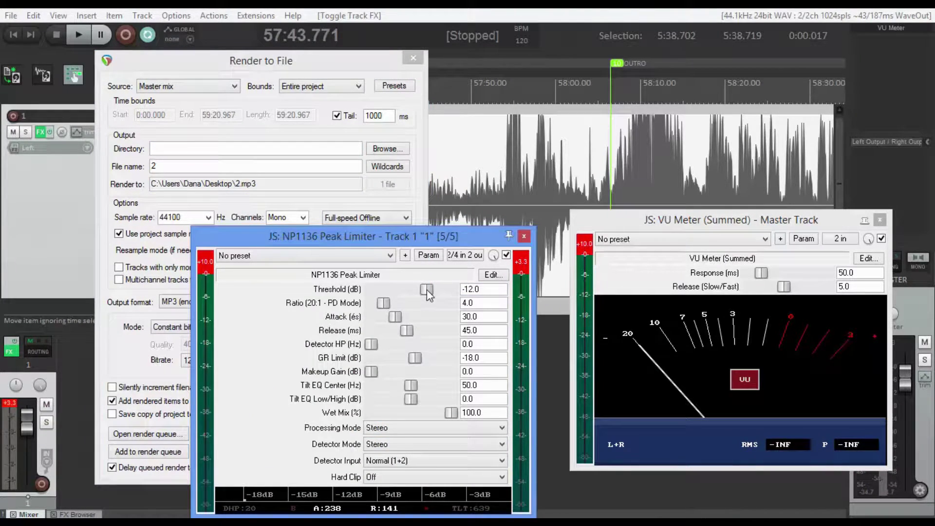
drag(425, 293, 425, 302)
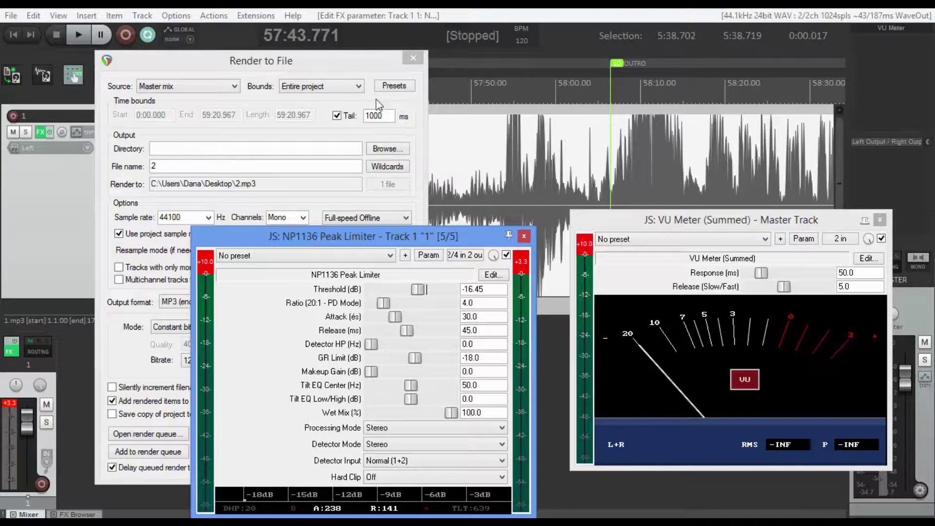
click(361, 69)
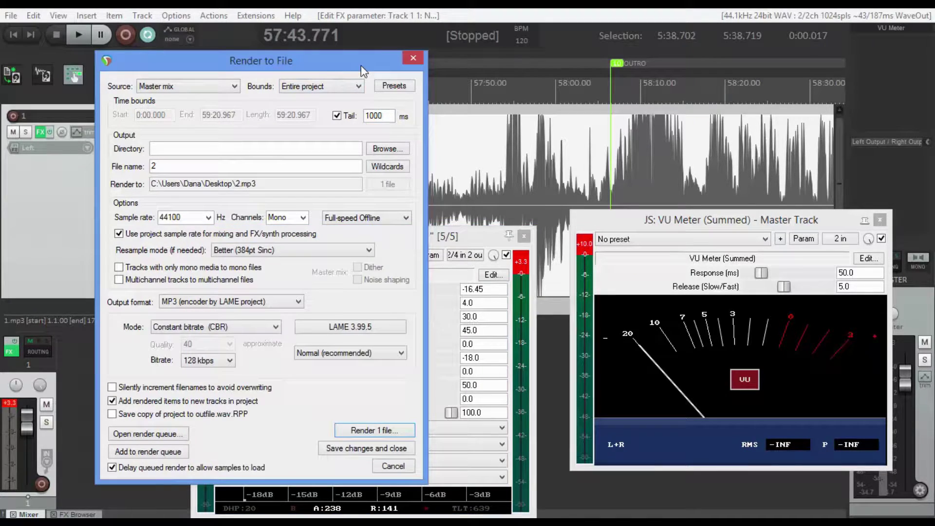
click(359, 433)
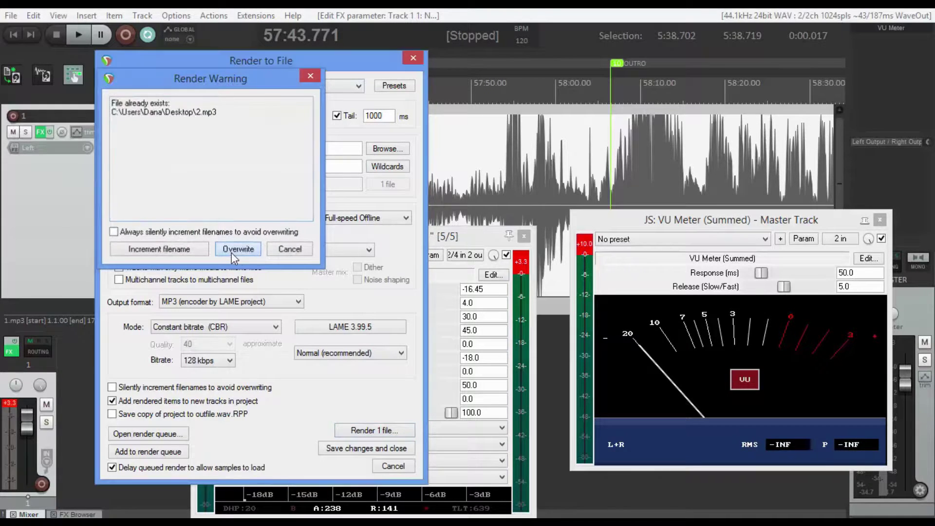
click(236, 249)
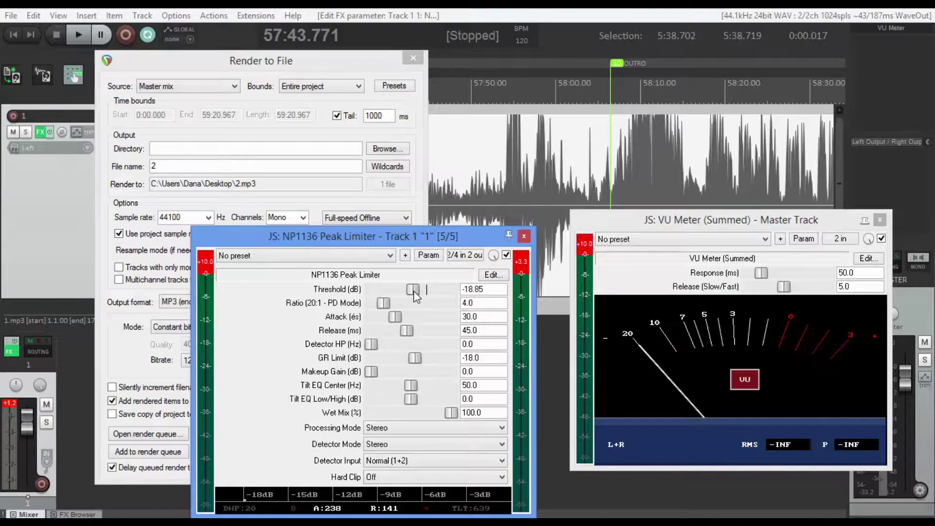
- Lower the Peak Limiter's threshold to -19.19 dB, run a test render over 2.mp3, and stop it partway
drag(413, 291, 412, 294)
click(308, 66)
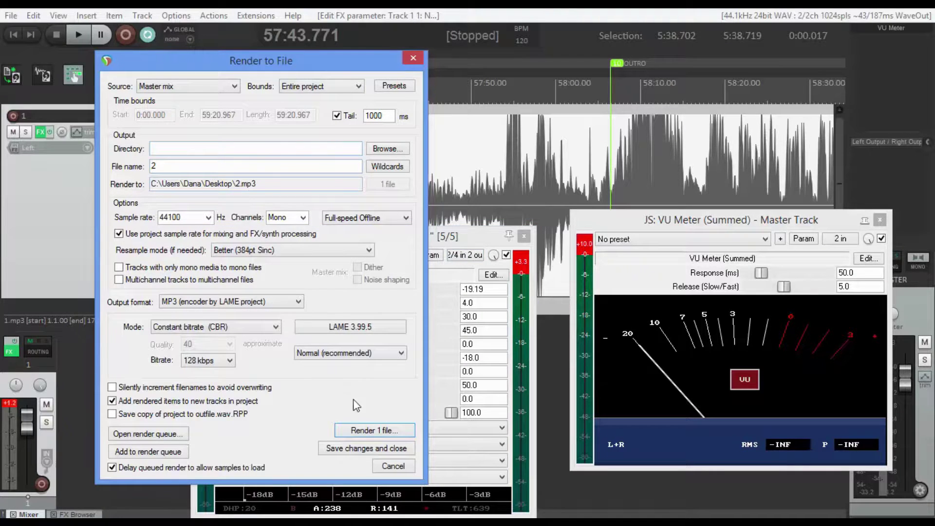
click(347, 431)
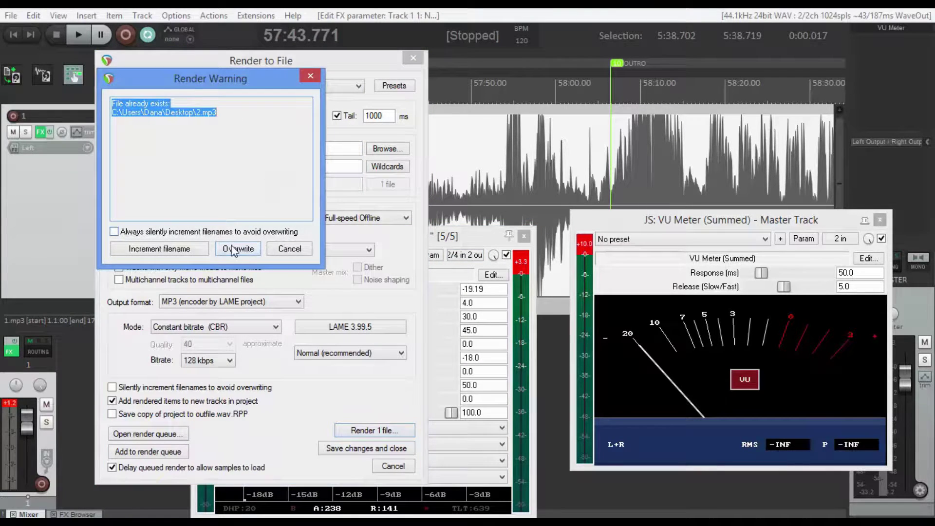
click(233, 249)
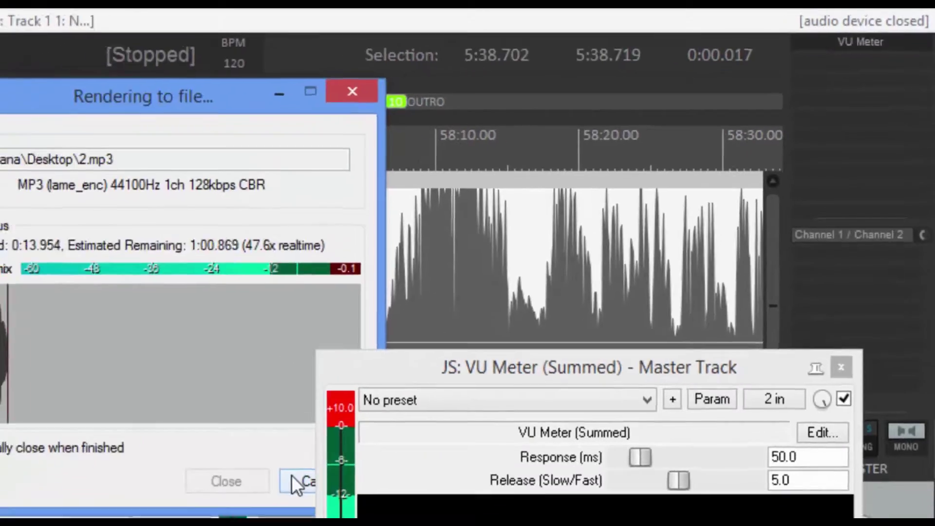
click(291, 476)
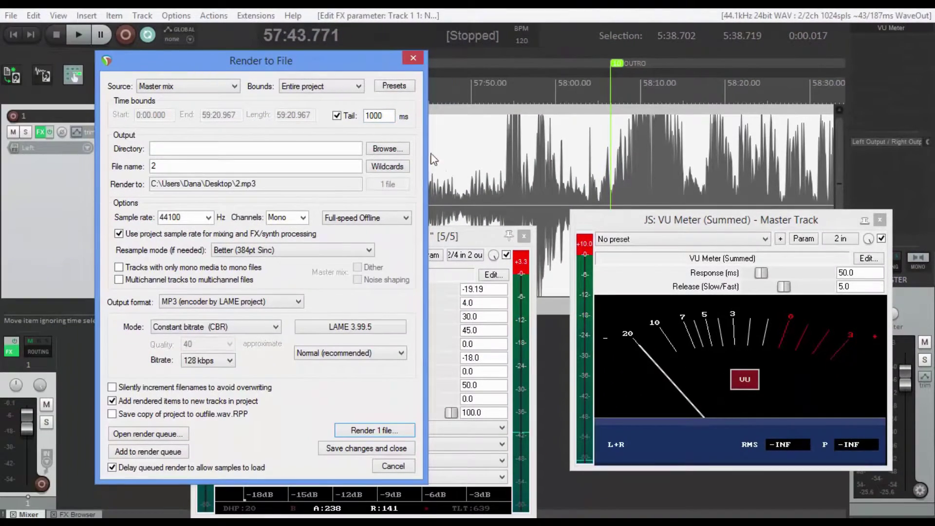
- Set the Peak Limiter's threshold to -21.0 dB
click(472, 239)
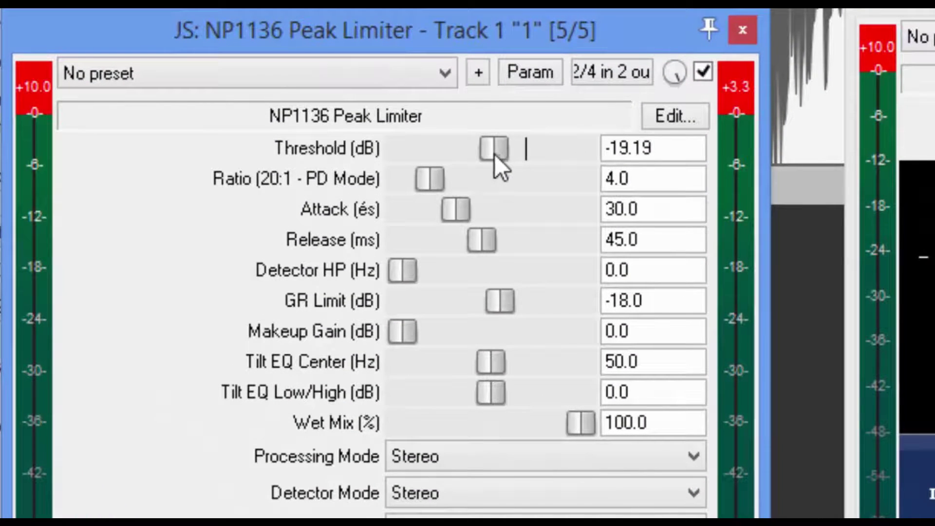
drag(494, 153, 487, 158)
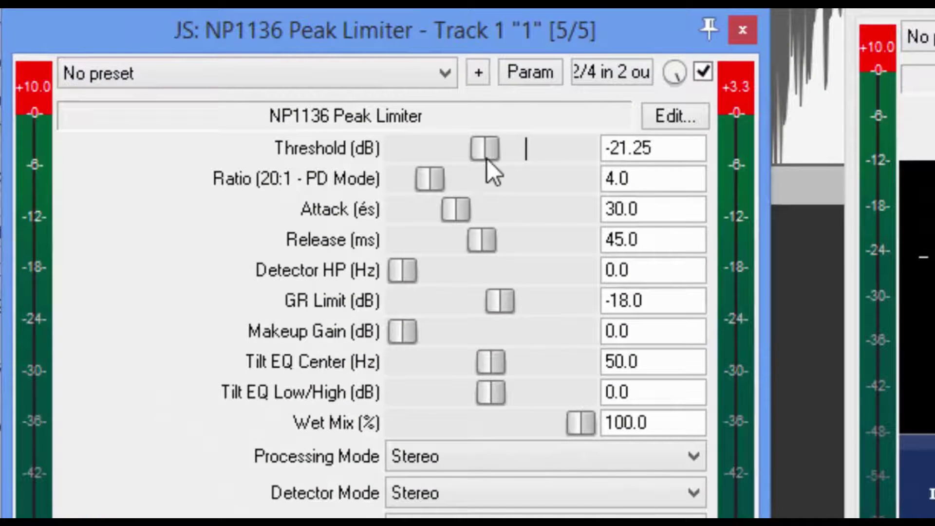
drag(633, 150, 670, 152)
text(00)
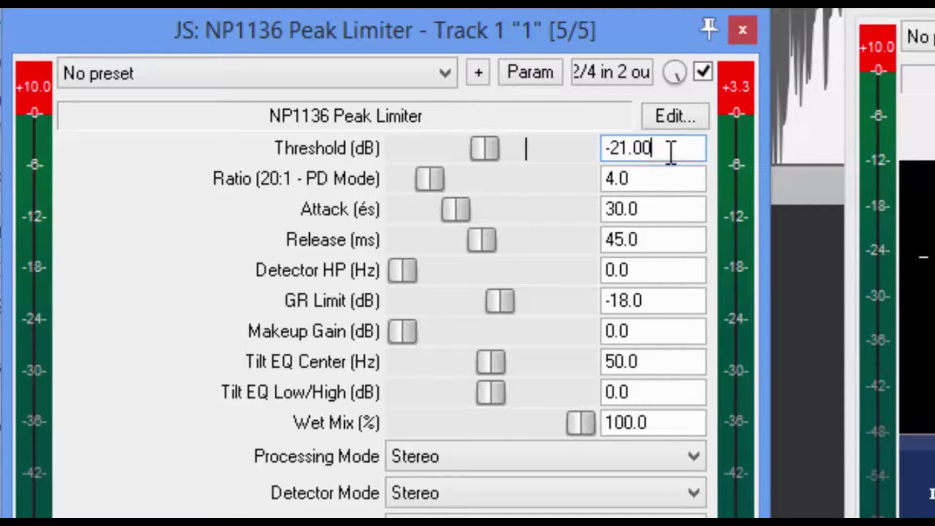
click(652, 179)
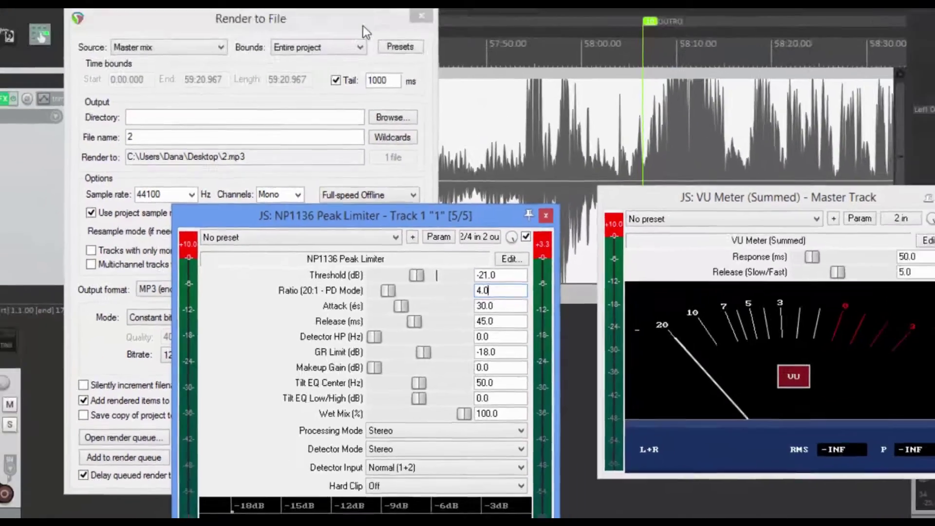
- Render the whole project as a mono MP3 over 2.mp3 and close the render status once it finishes
click(363, 26)
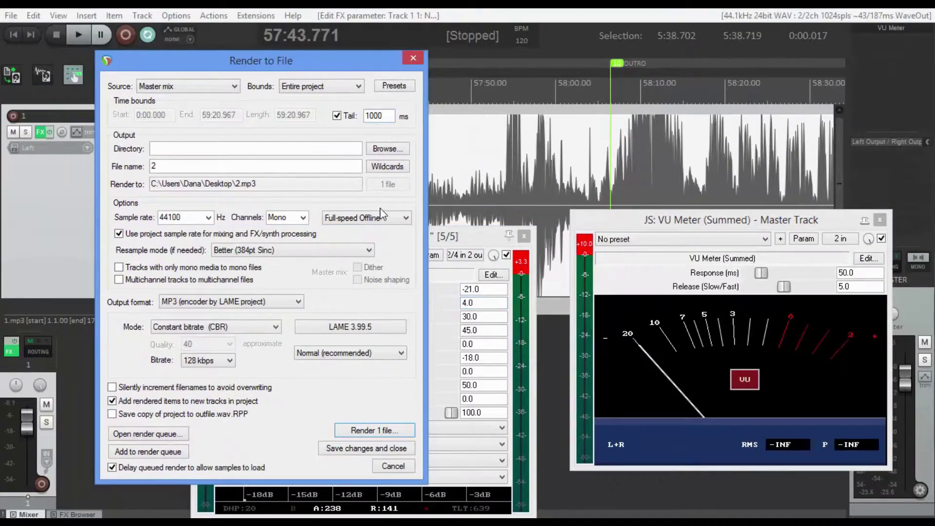
click(371, 431)
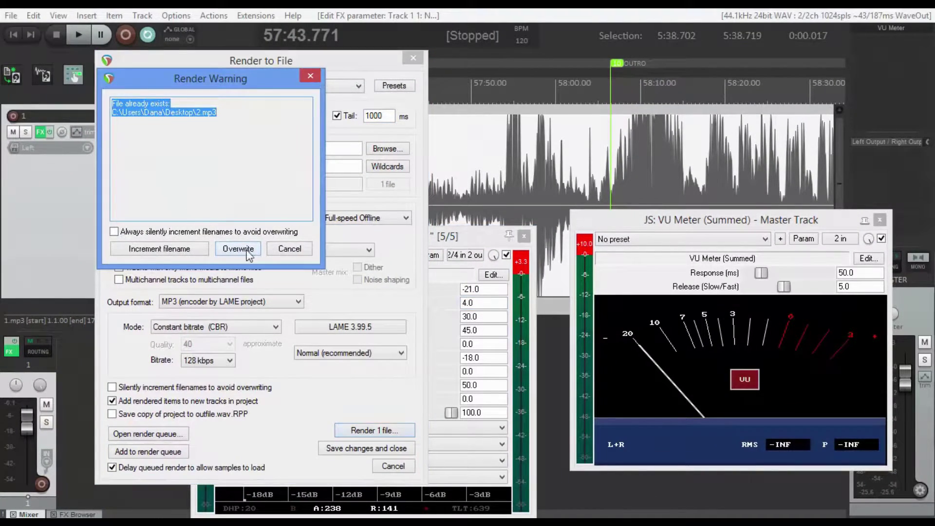
click(247, 251)
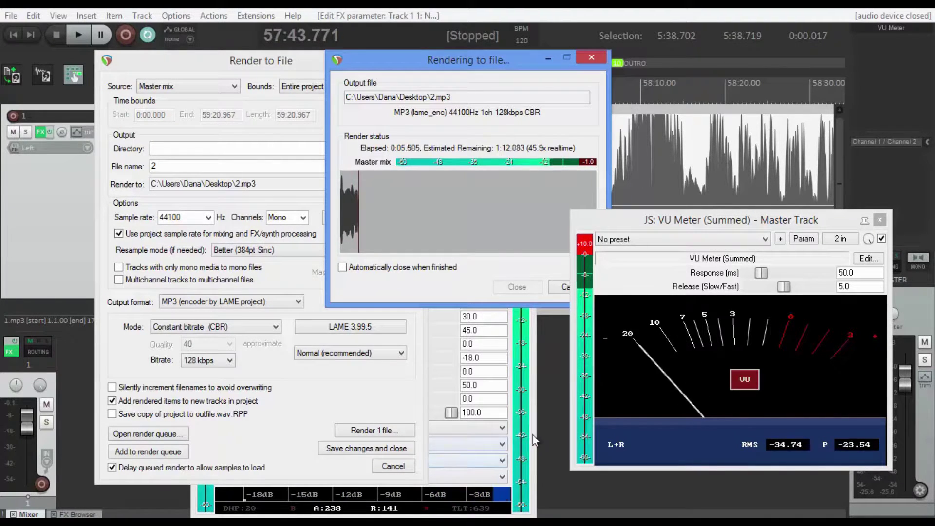
click(442, 385)
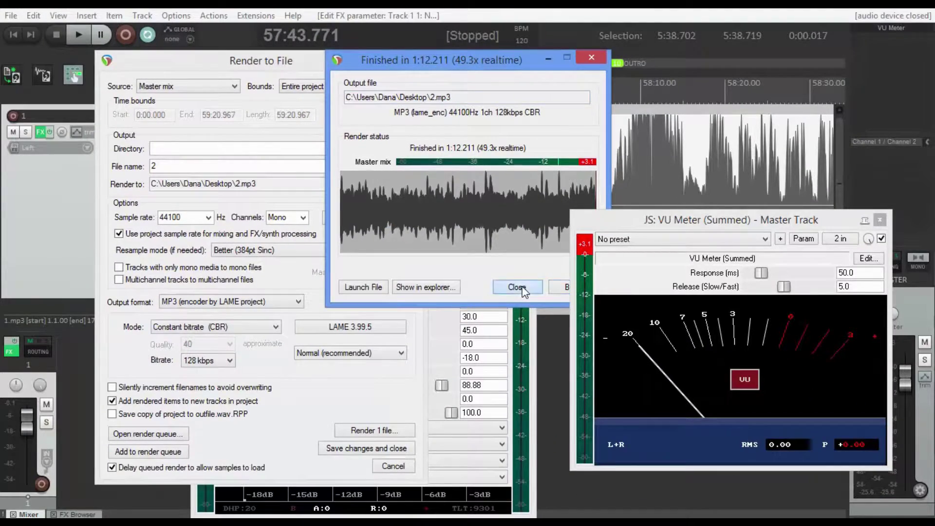
click(522, 289)
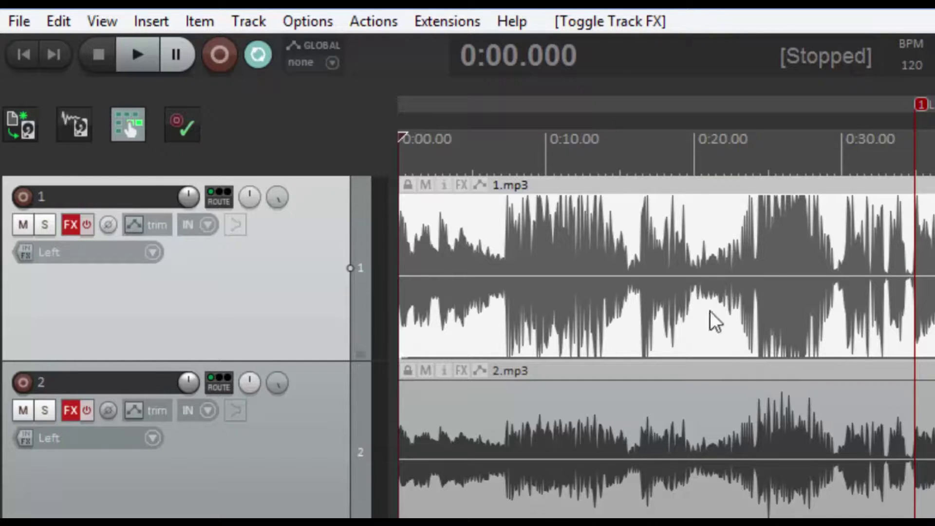
- Remove the first track, which holds 1.mp3, from the project
right_click(279, 289)
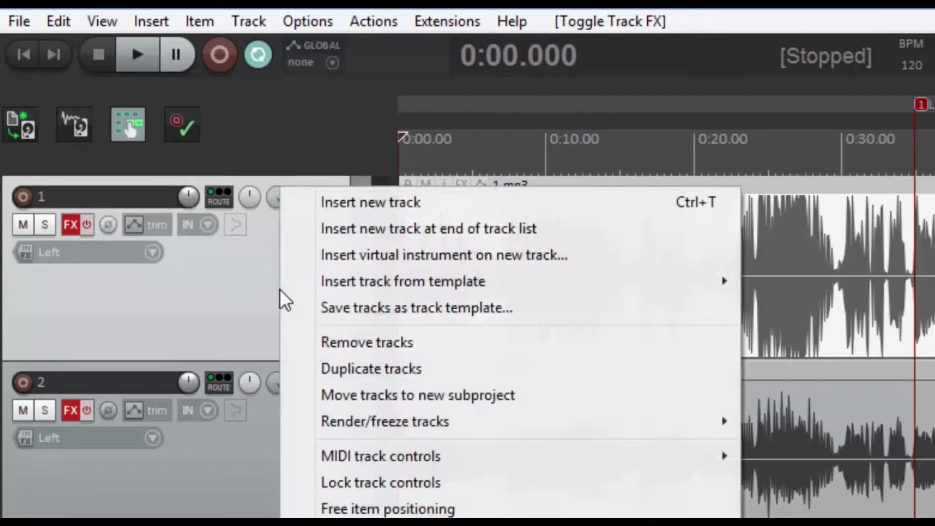
click(328, 343)
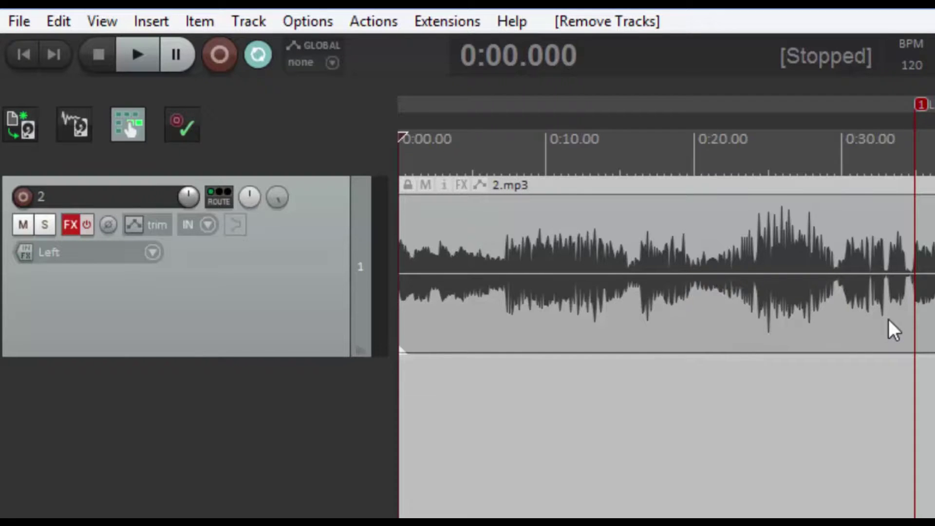
- Split the 2.mp3 item at 0:24.368 and 0:27.822 to isolate the loud passage
click(751, 269)
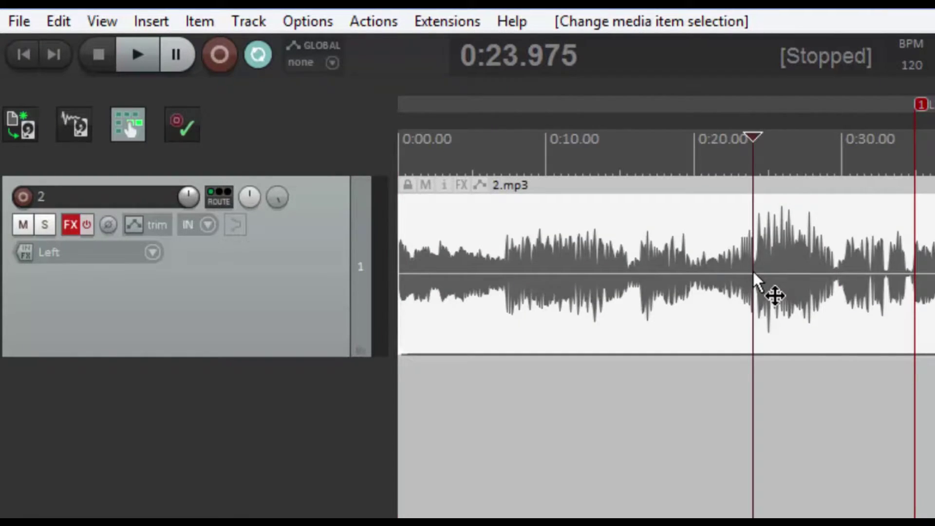
scroll(752, 270, up, 1)
scroll(594, 256, up, 4)
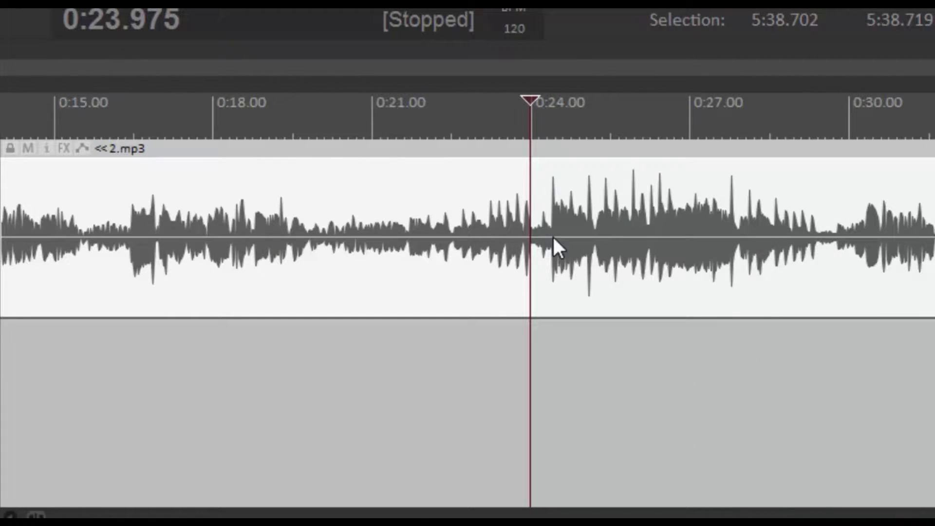
click(551, 238)
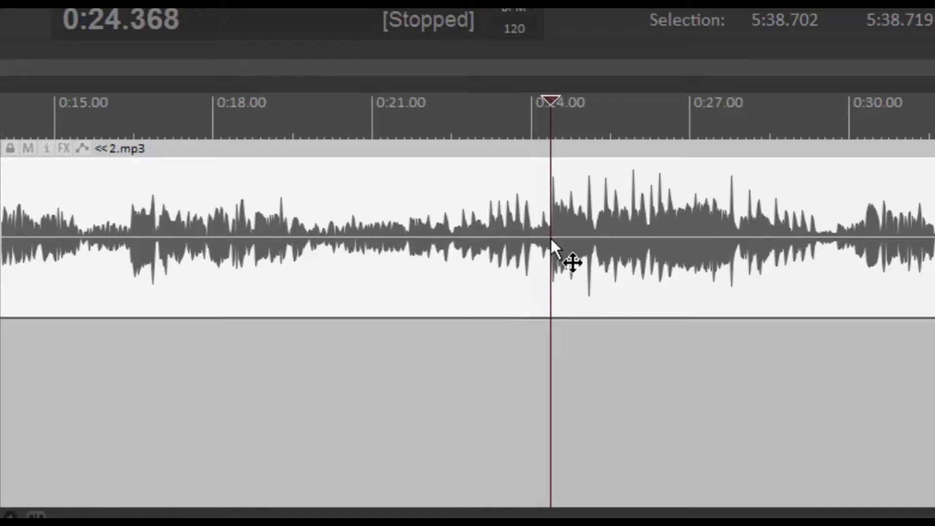
key(s)
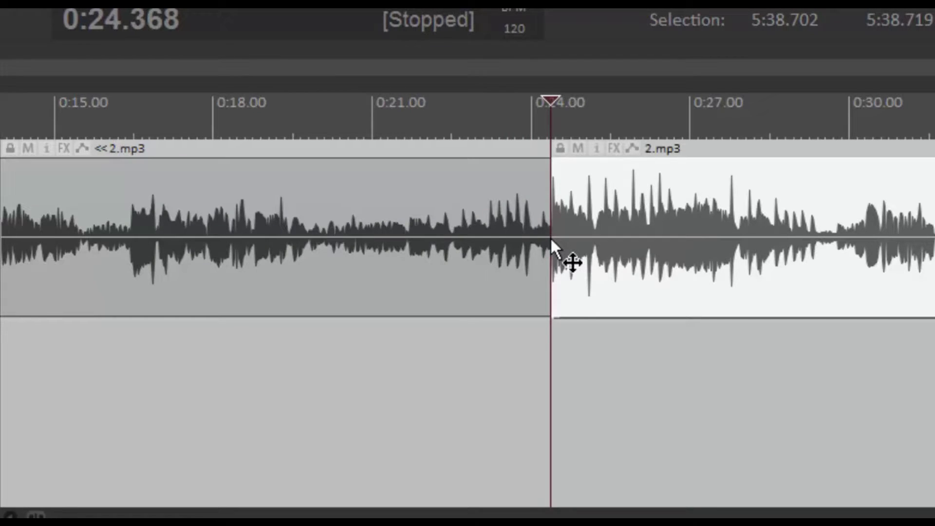
click(740, 237)
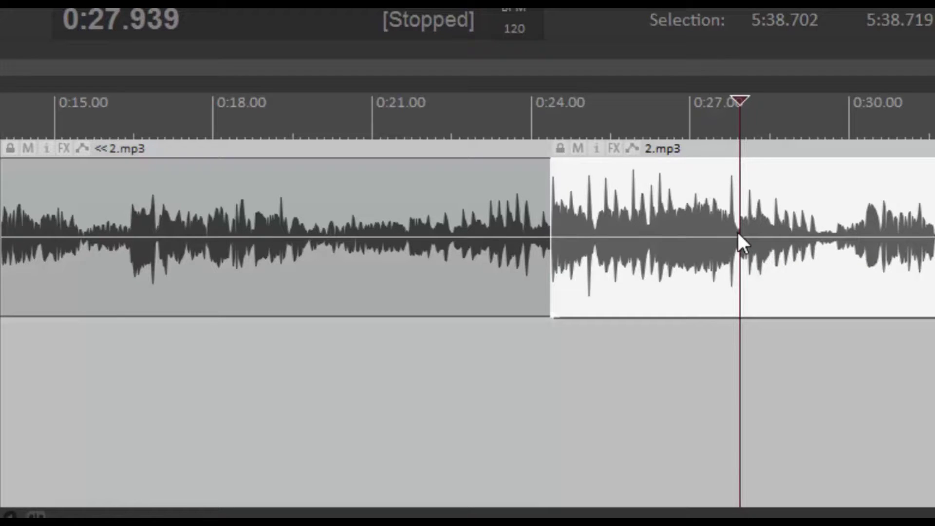
click(733, 237)
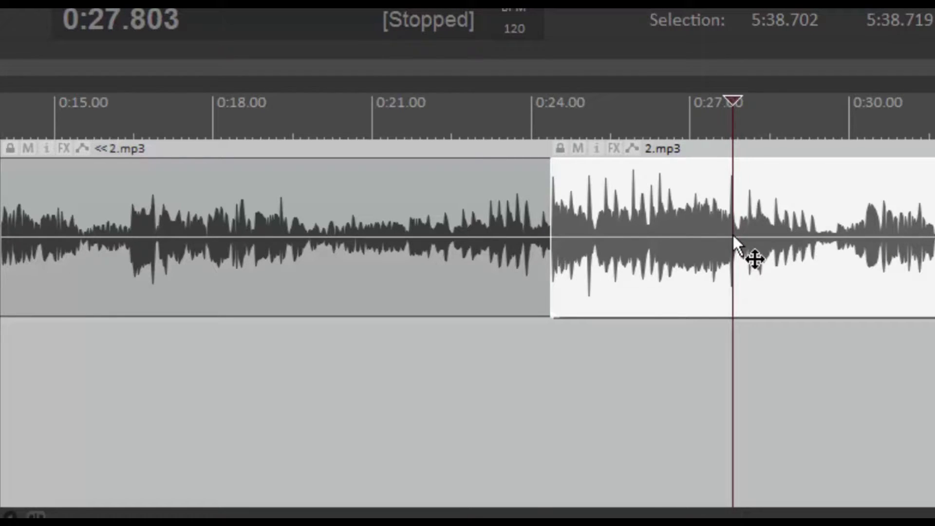
scroll(732, 232, up, 8)
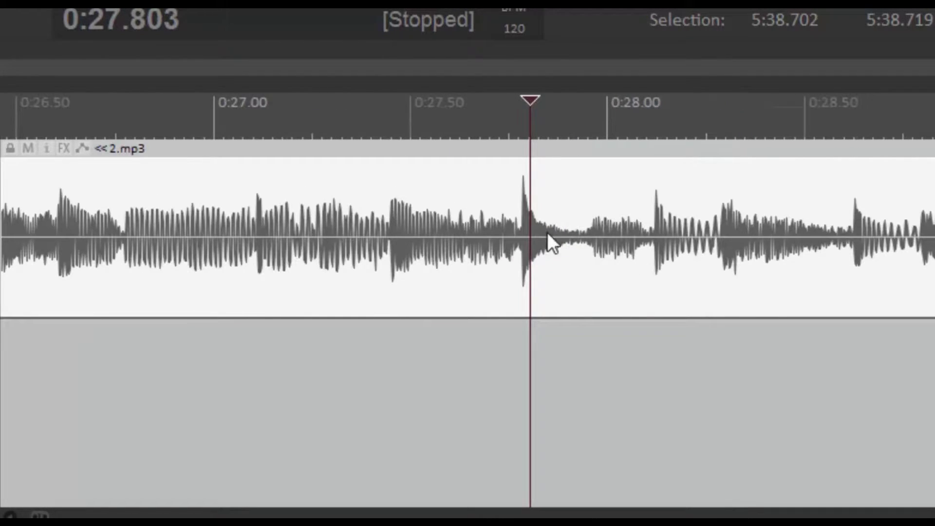
click(537, 228)
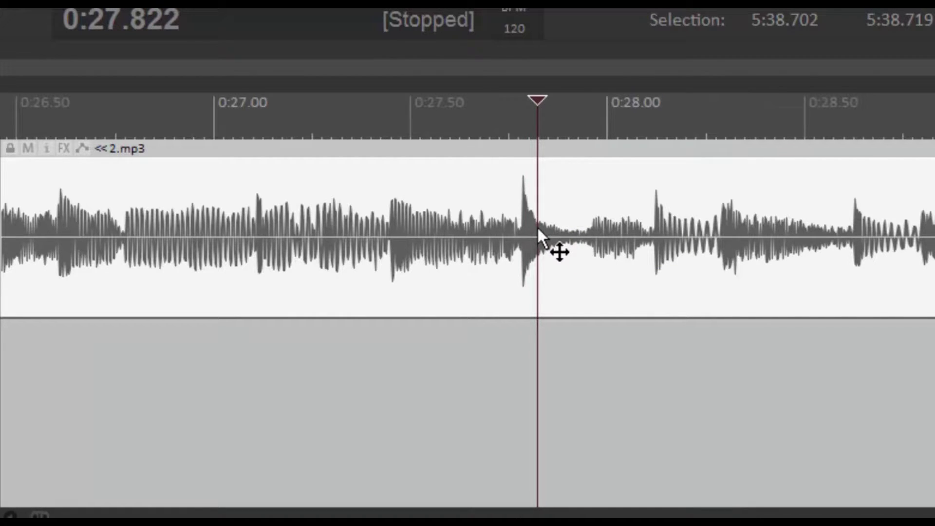
key(s)
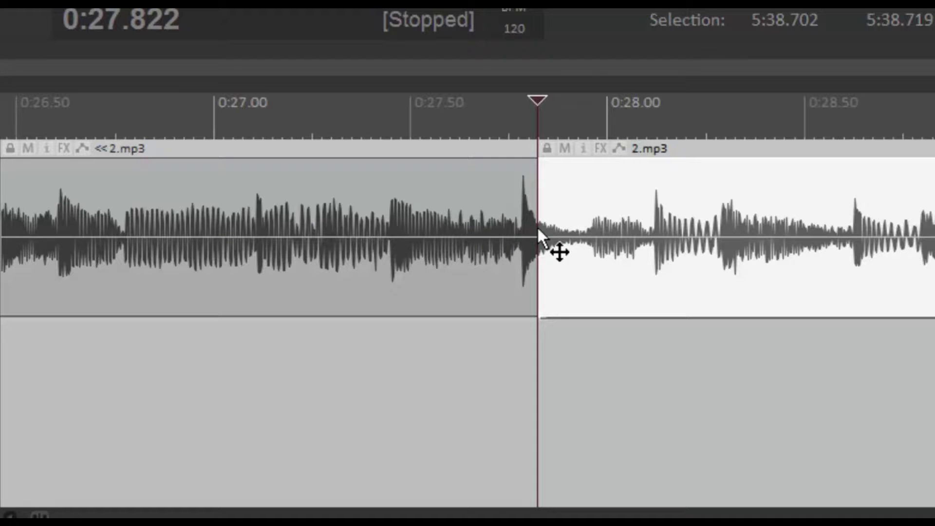
- Lower the volume of the isolated loud segment between 0:24.368 and 0:27.822 to -3.59 dB
scroll(536, 226, down, 8)
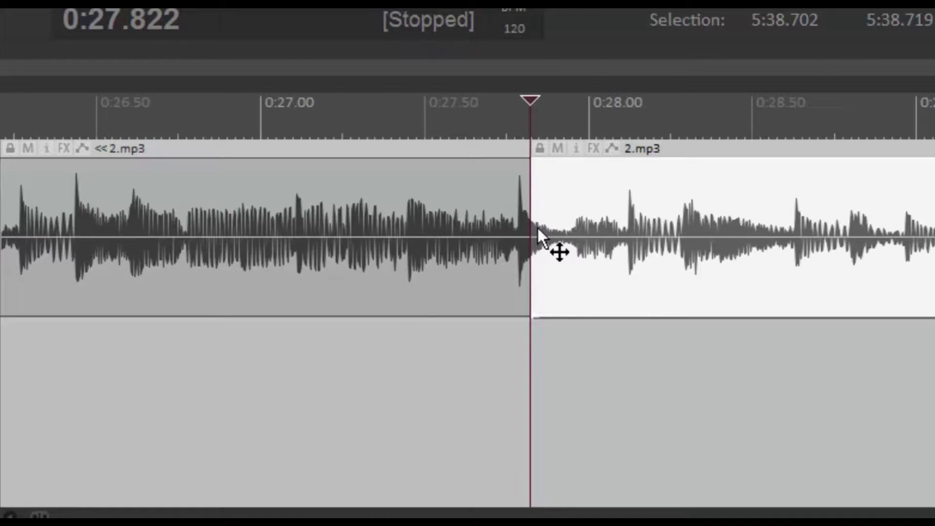
scroll(509, 223, down, 9)
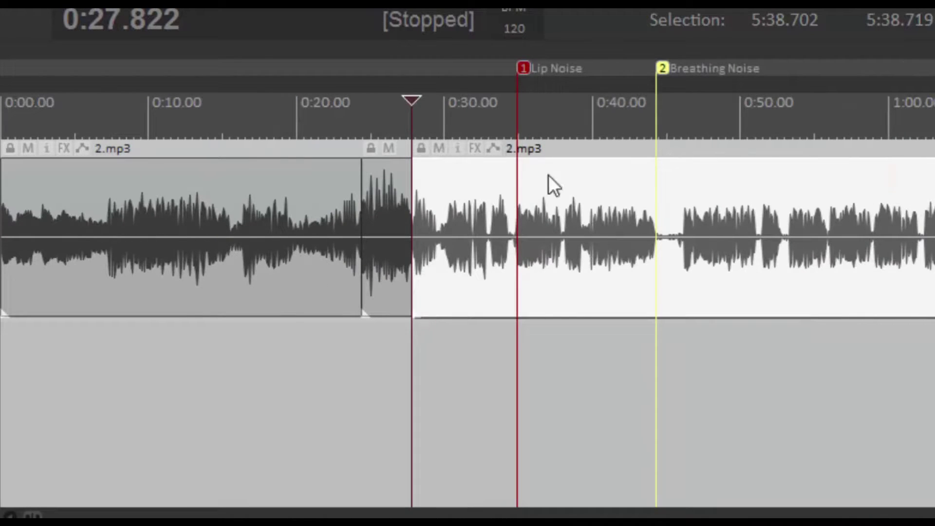
scroll(437, 167, down, 15)
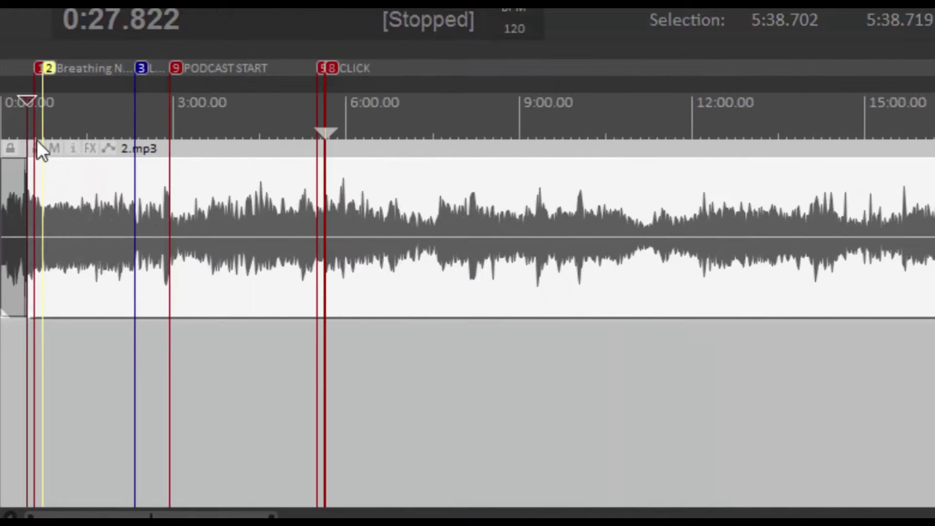
scroll(83, 233, up, 20)
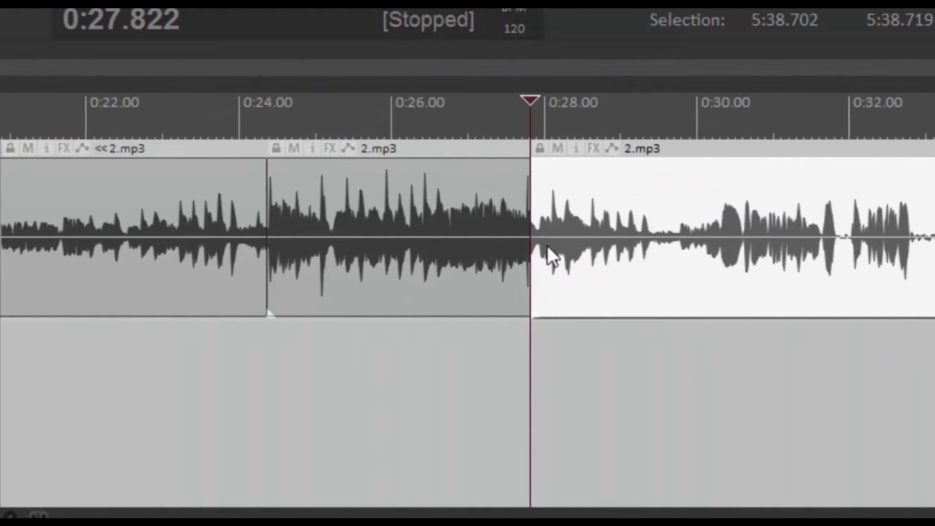
scroll(574, 272, up, 10)
scroll(579, 273, down, 5)
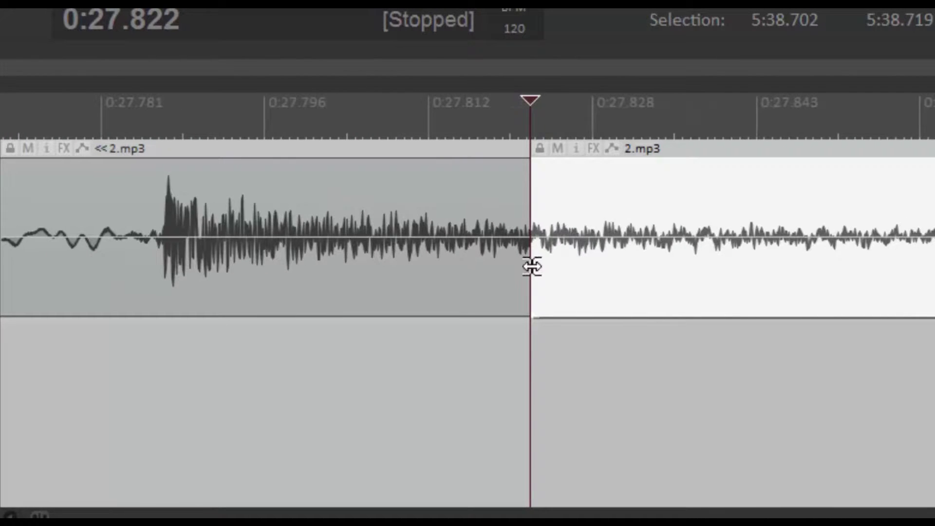
scroll(499, 293, down, 8)
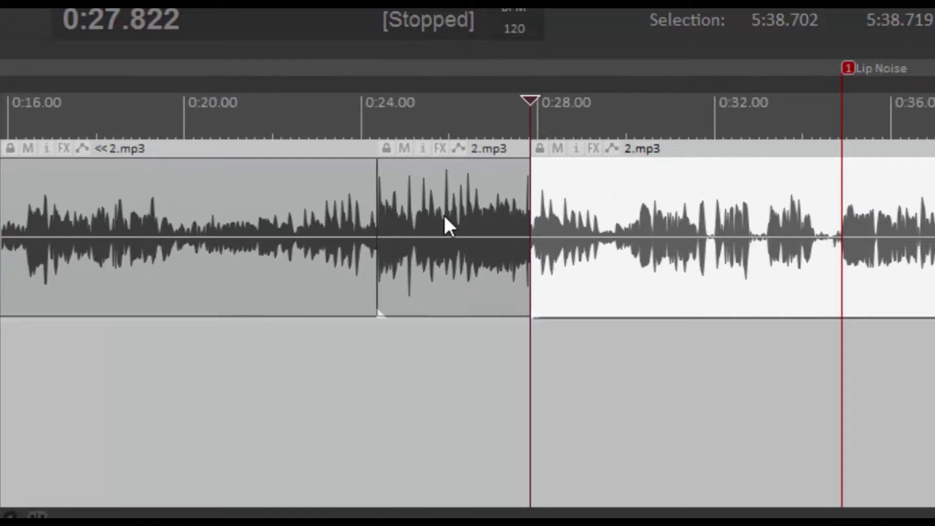
click(446, 169)
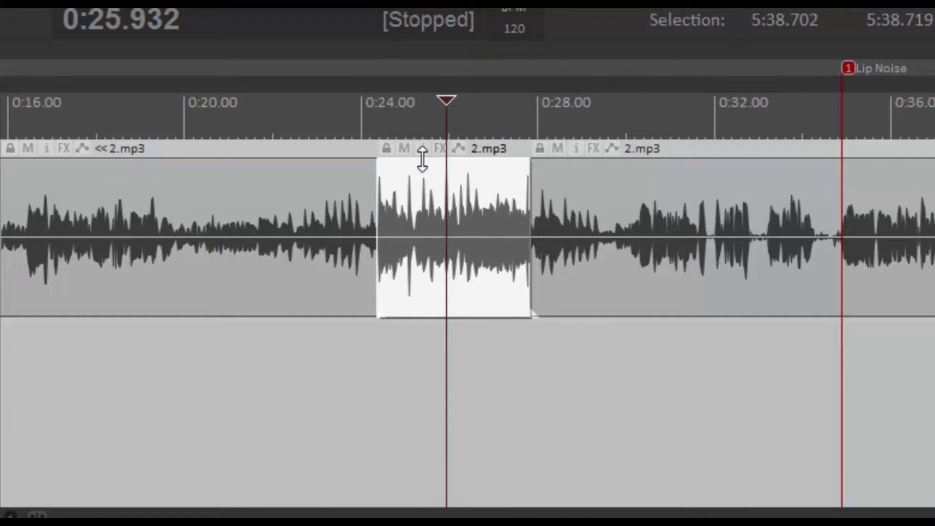
drag(422, 158, 421, 213)
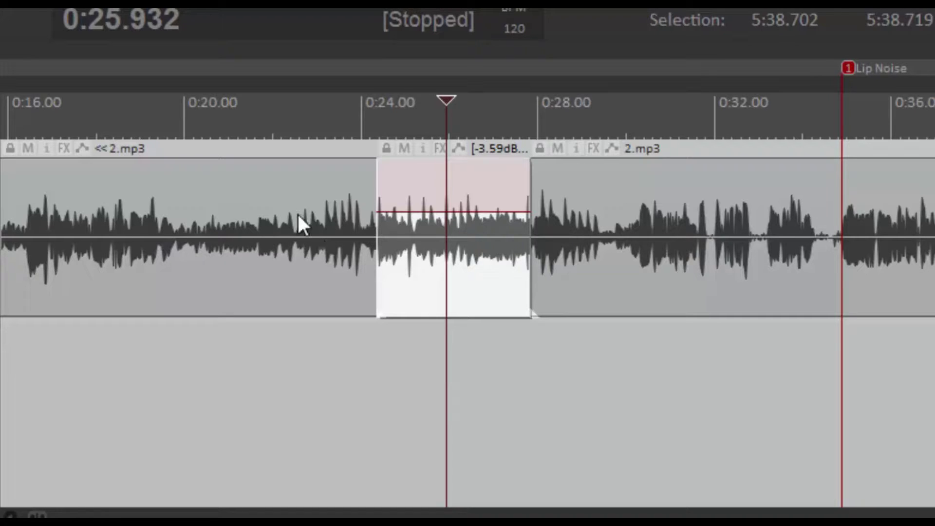
- Split the preceding 2.mp3 item at 0:19.421 and 0:23.132 to isolate the quiet passage
click(160, 238)
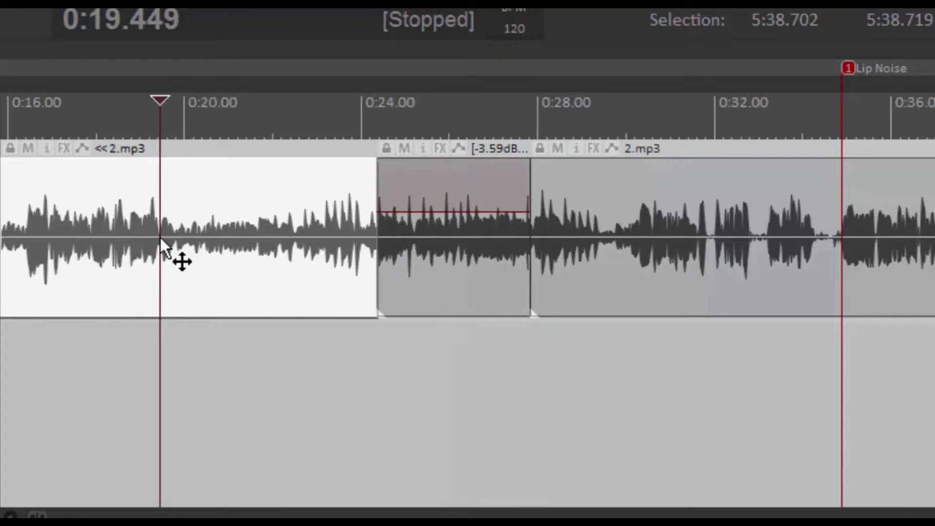
key(Up)
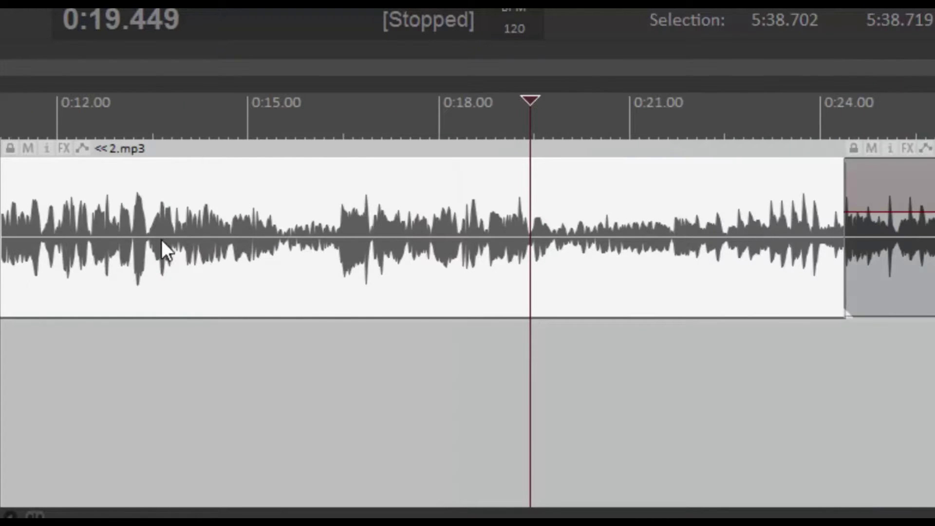
click(529, 238)
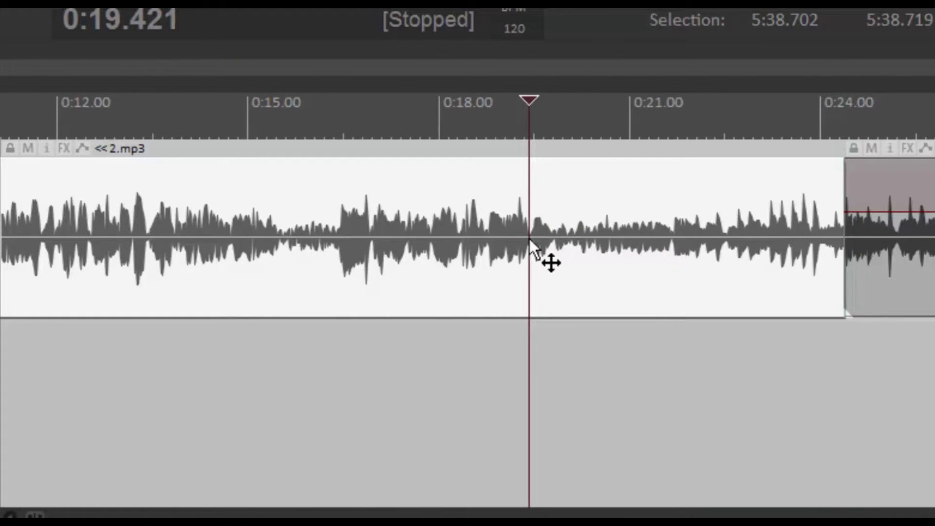
key(s)
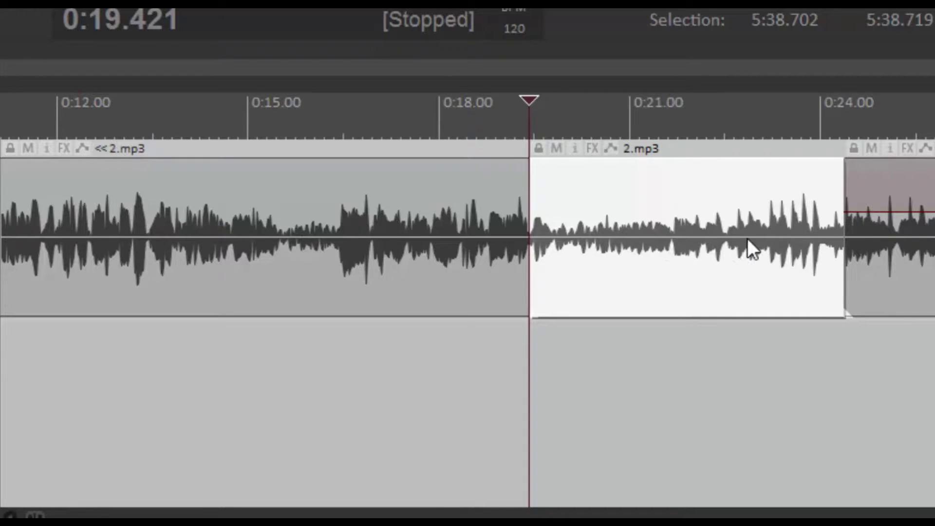
click(764, 238)
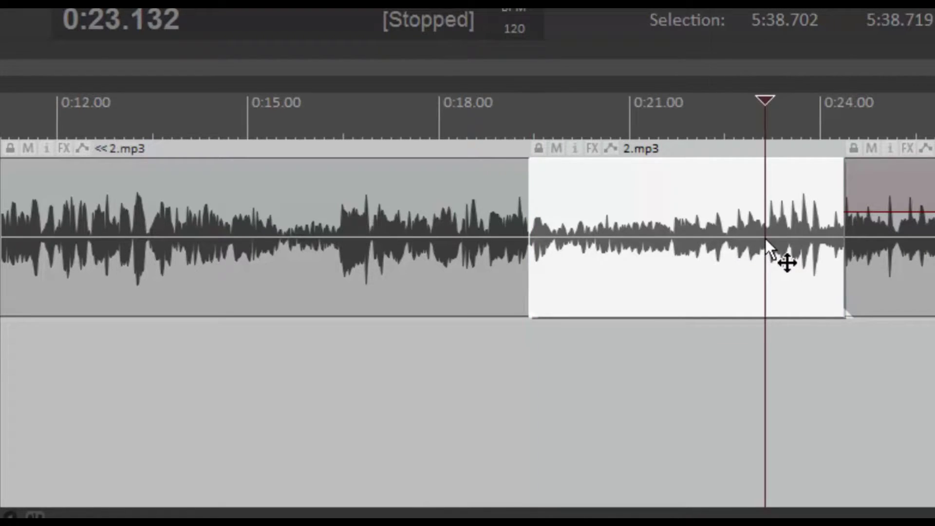
key(s)
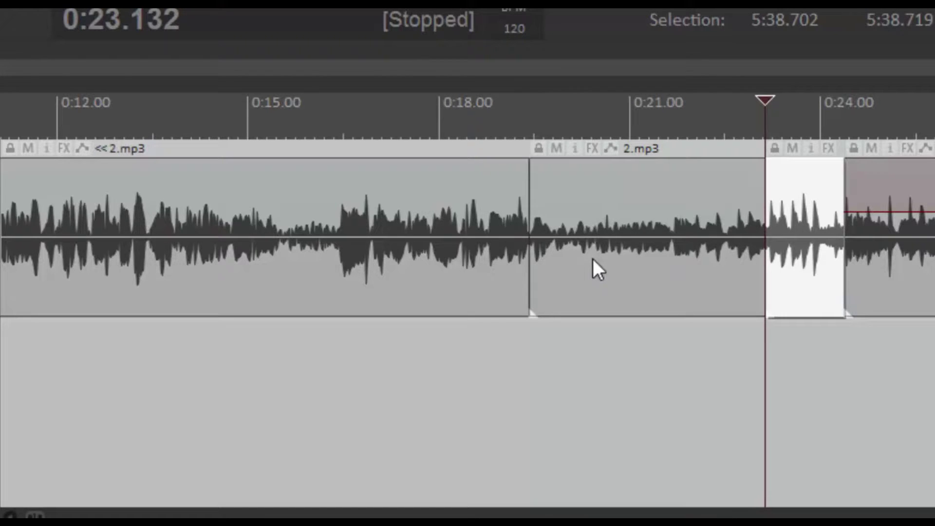
- Move the isolated quiet segment onto a new track below, keeping its time position, and bypass that track's FX
drag(592, 259, 600, 346)
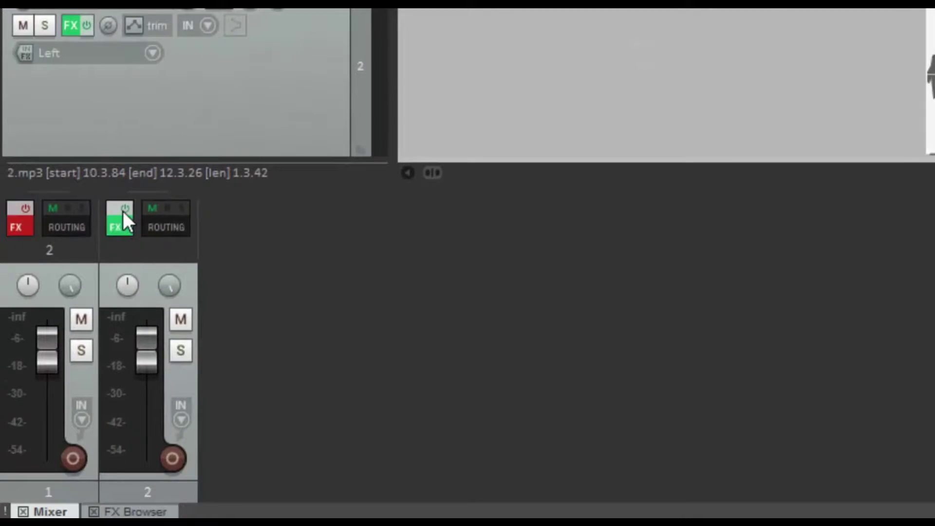
click(69, 273)
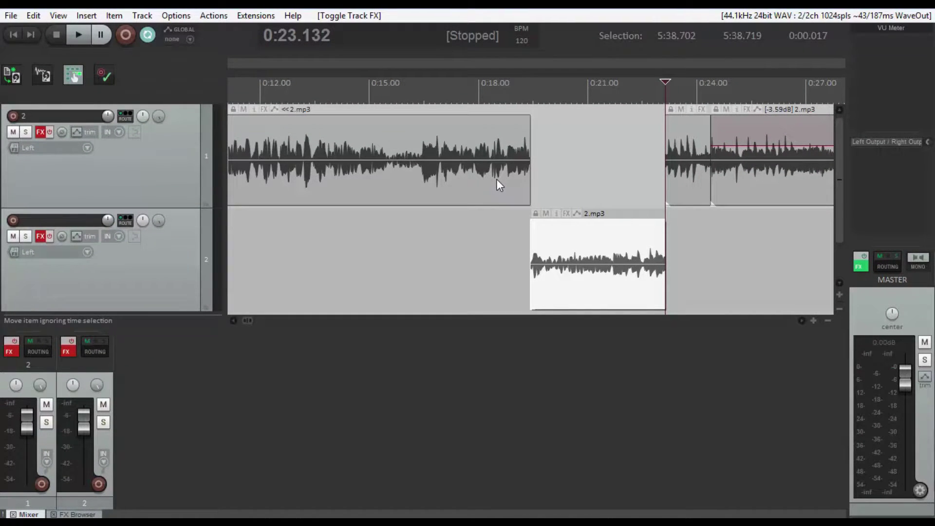
scroll(496, 179, up, 4)
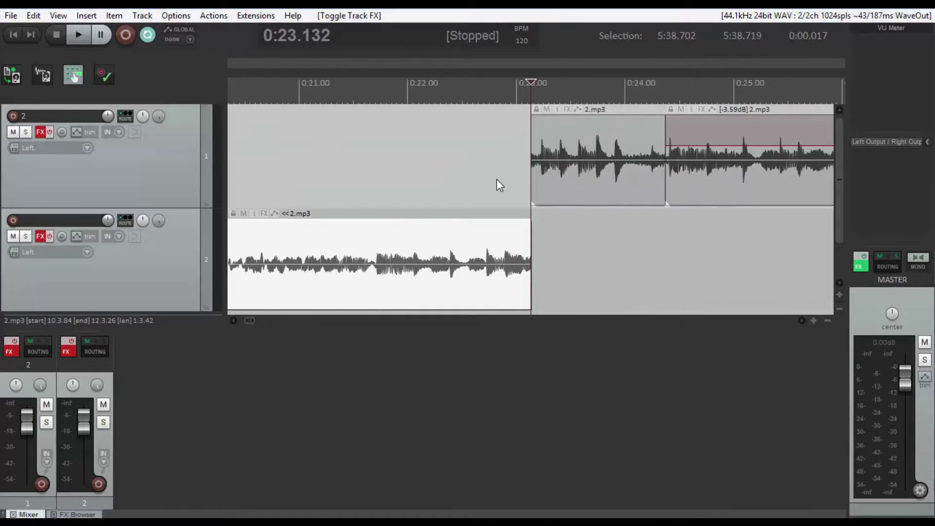
scroll(495, 179, down, 8)
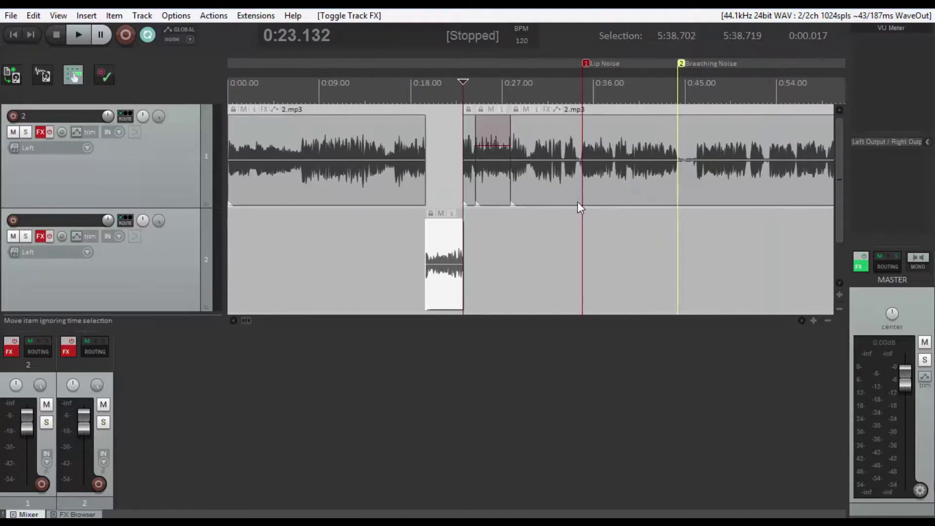
scroll(519, 198, down, 8)
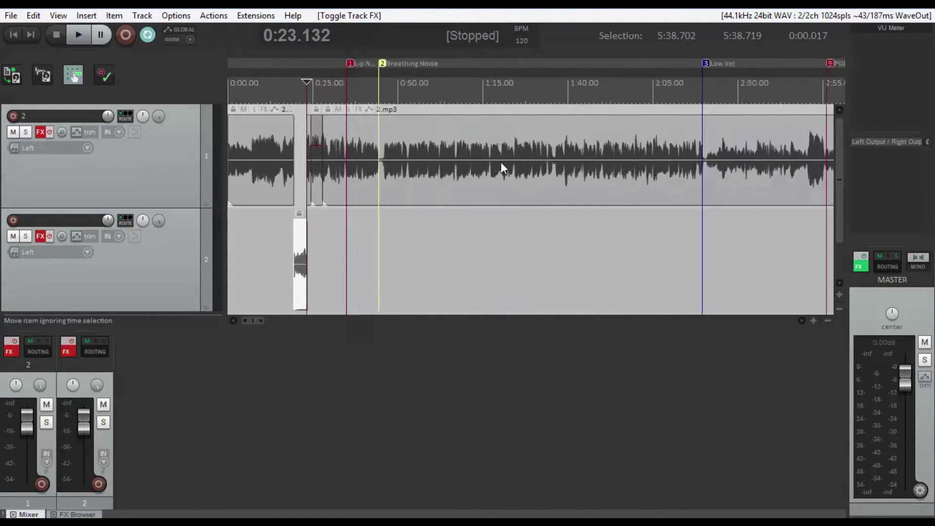
scroll(501, 166, down, 3)
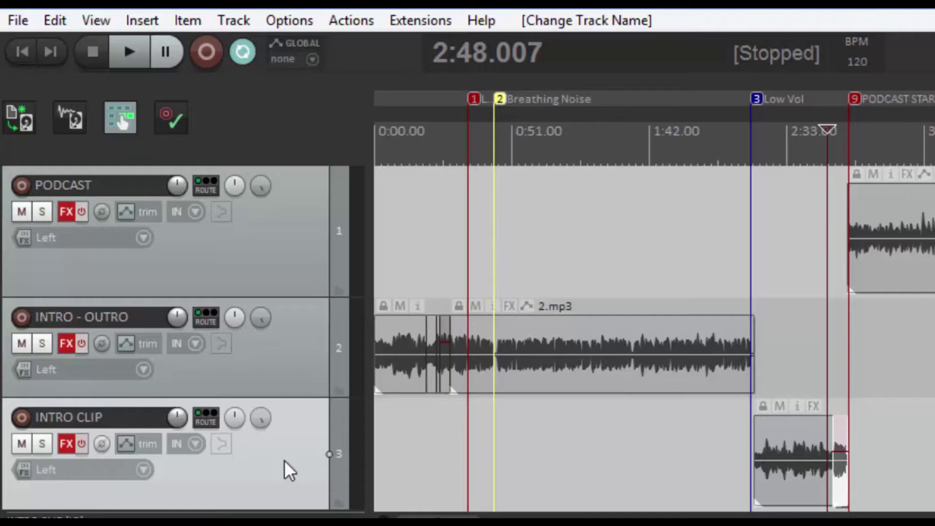
- Analyze the loudness of the PODCAST, INTRO - OUTRO and INTRO CLIP tracks with the SWS loudness tool
click(406, 27)
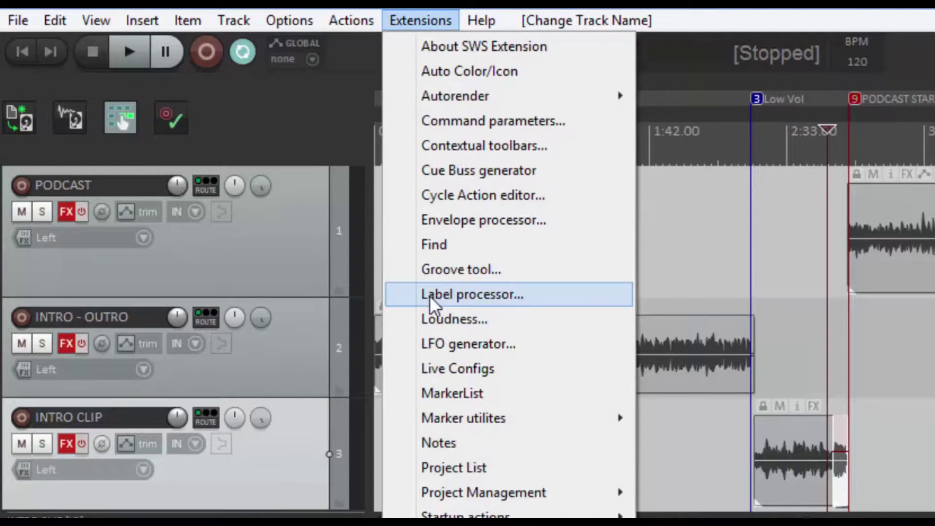
click(431, 319)
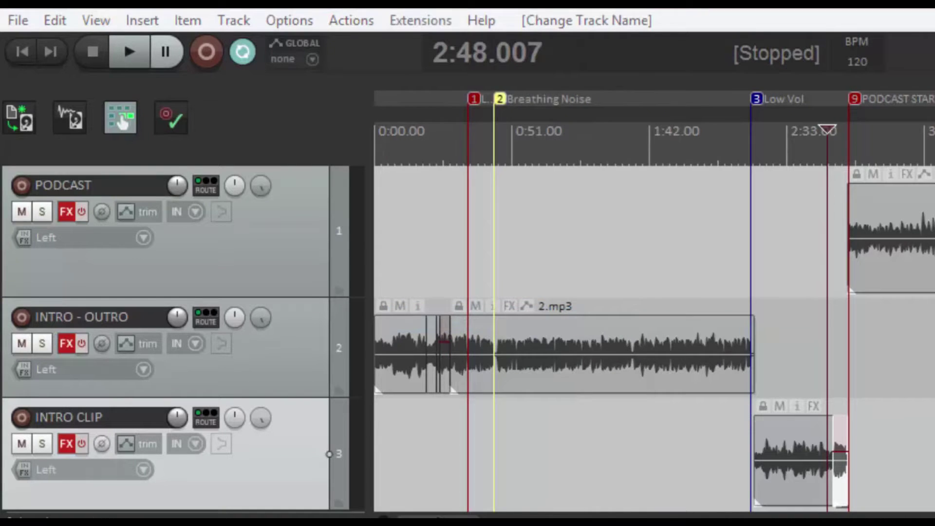
click(284, 290)
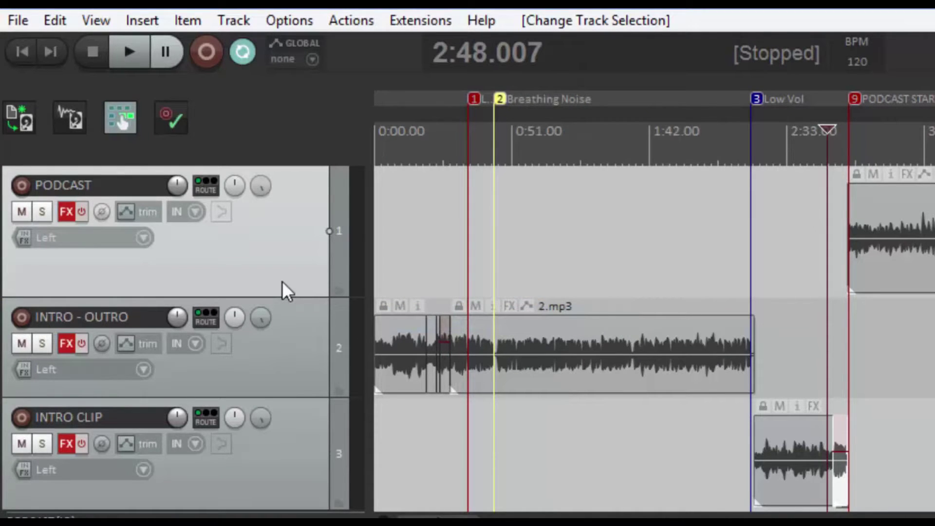
click(276, 359)
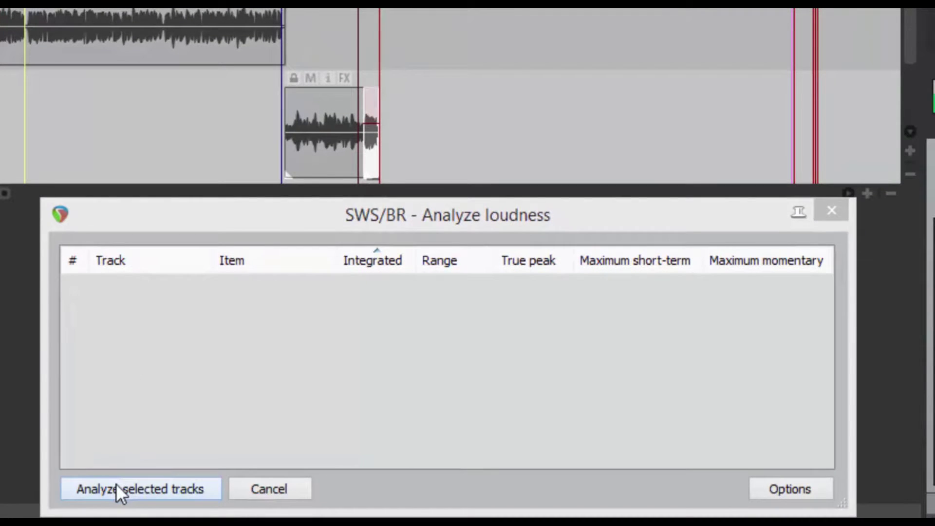
click(116, 485)
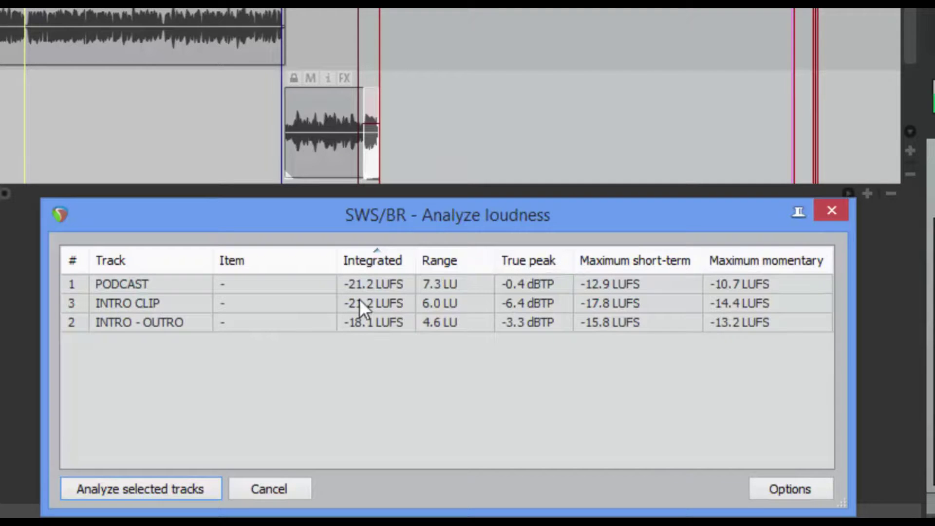
- Normalize the loudness of all three analyzed tracks to -15 LUFS
click(150, 286)
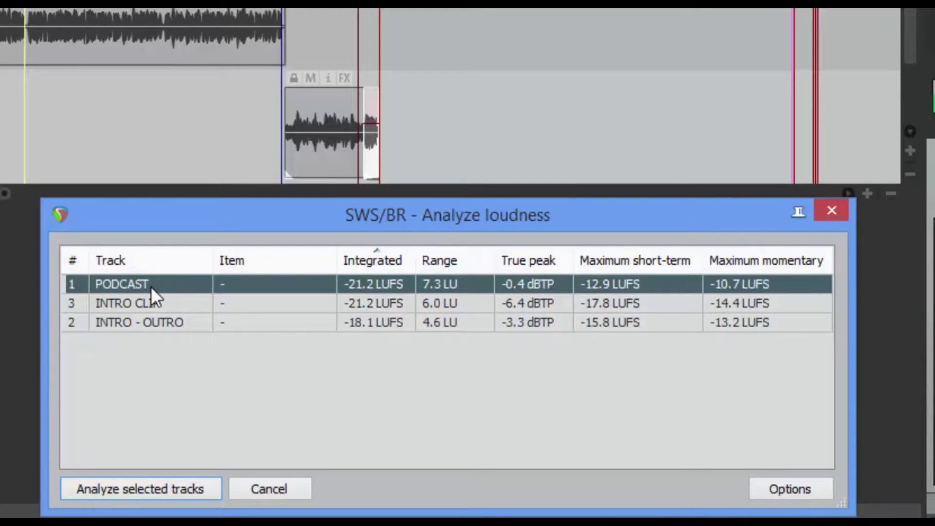
ctrl+click(123, 301)
ctrl+click(124, 320)
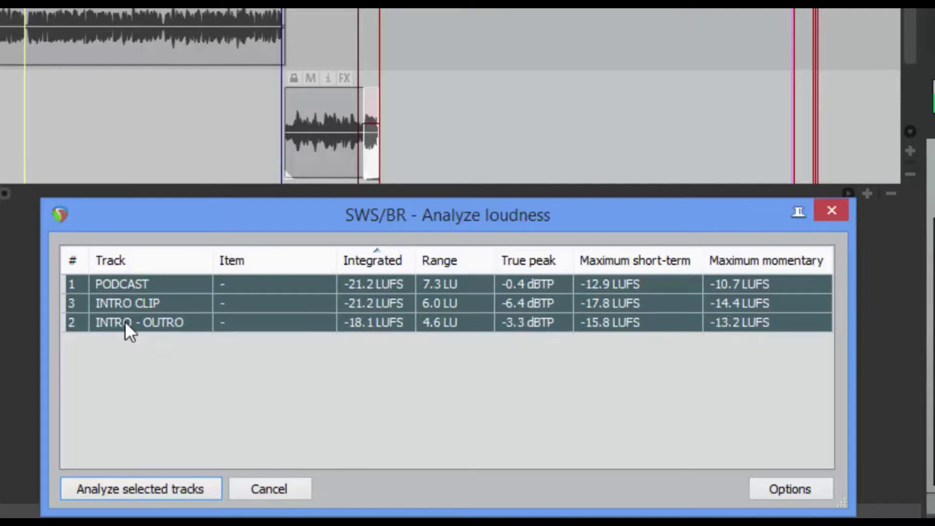
right_click(124, 320)
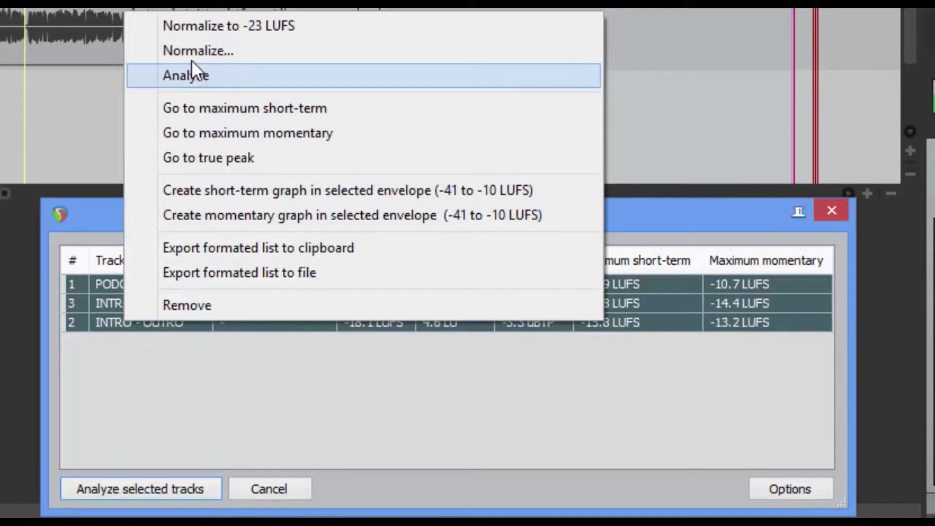
click(191, 58)
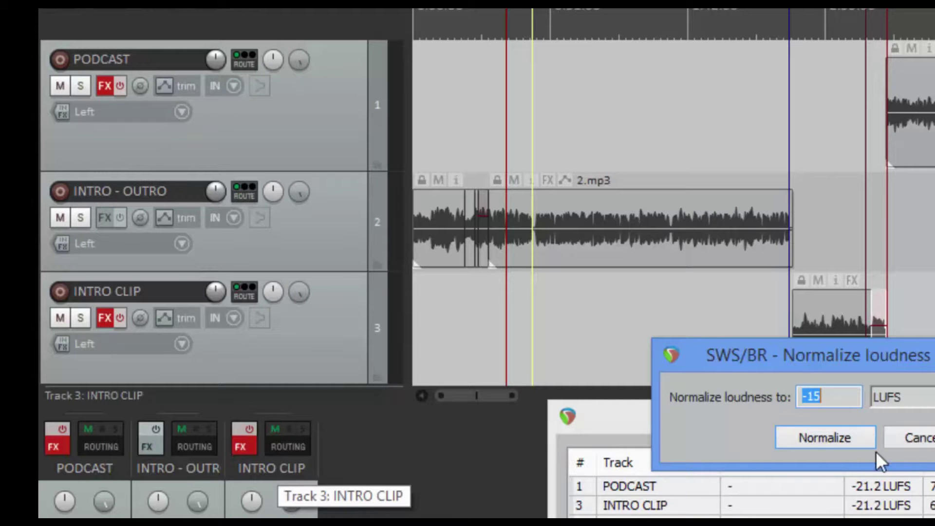
click(825, 437)
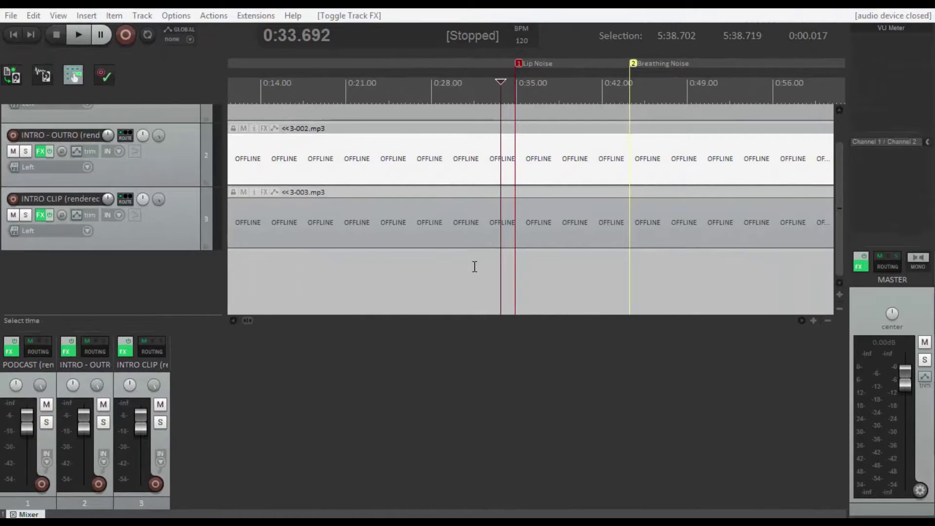
- Play the rendered INTRO - OUTRO item from just before the Lip Noise marker and check its level
click(448, 241)
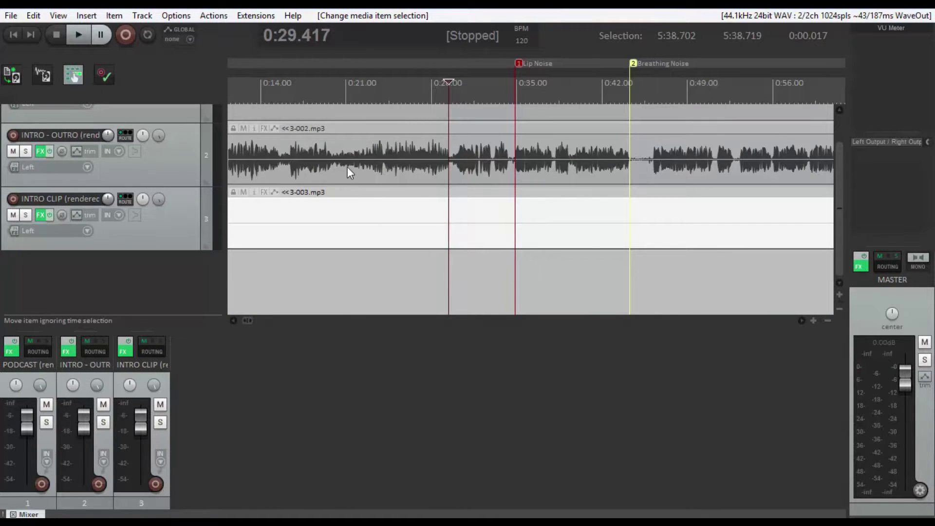
right_click(11, 350)
click(192, 382)
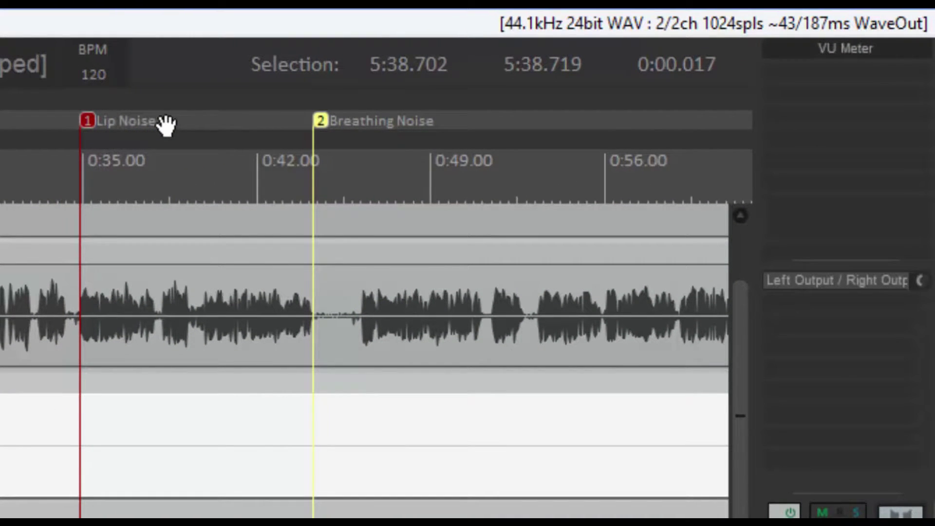
click(47, 319)
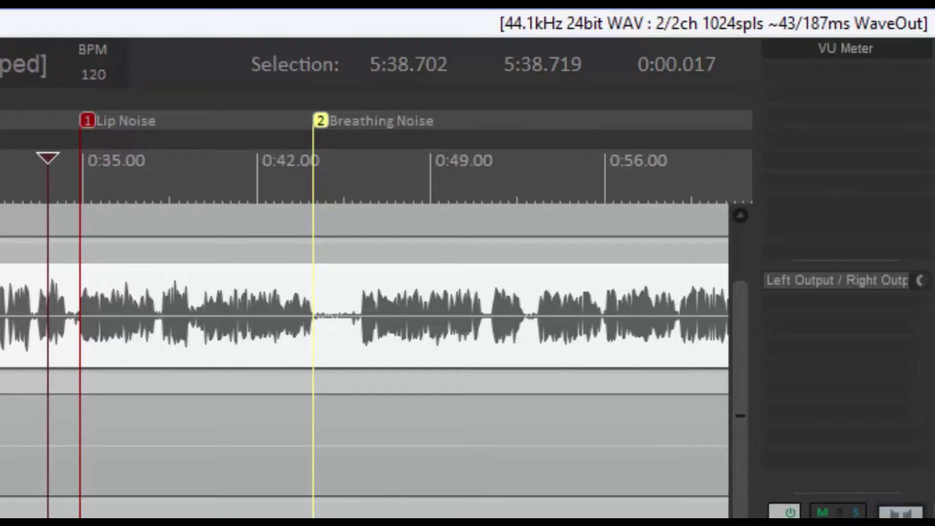
key(space)
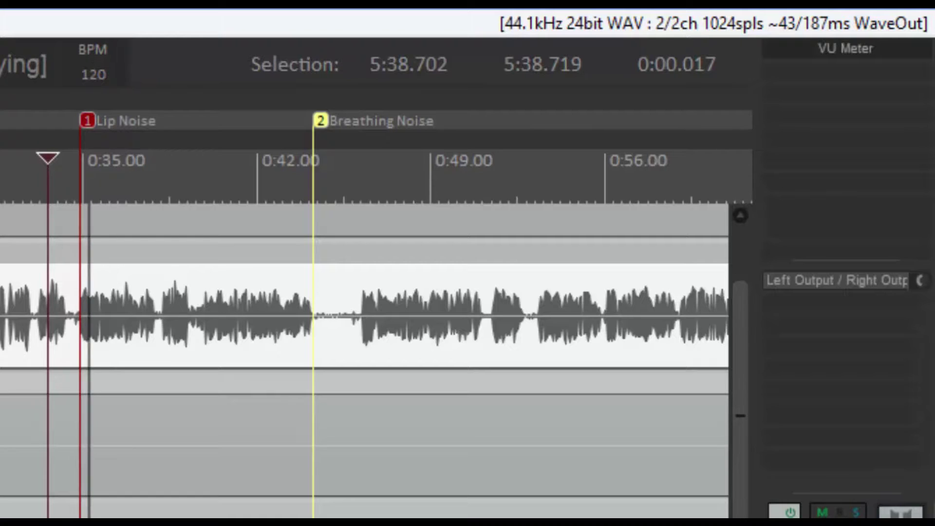
key(space)
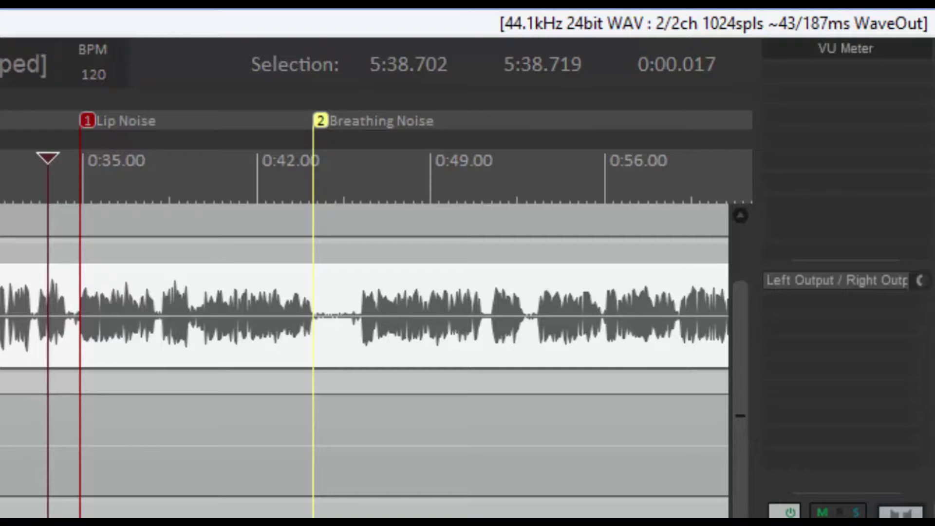
key(space)
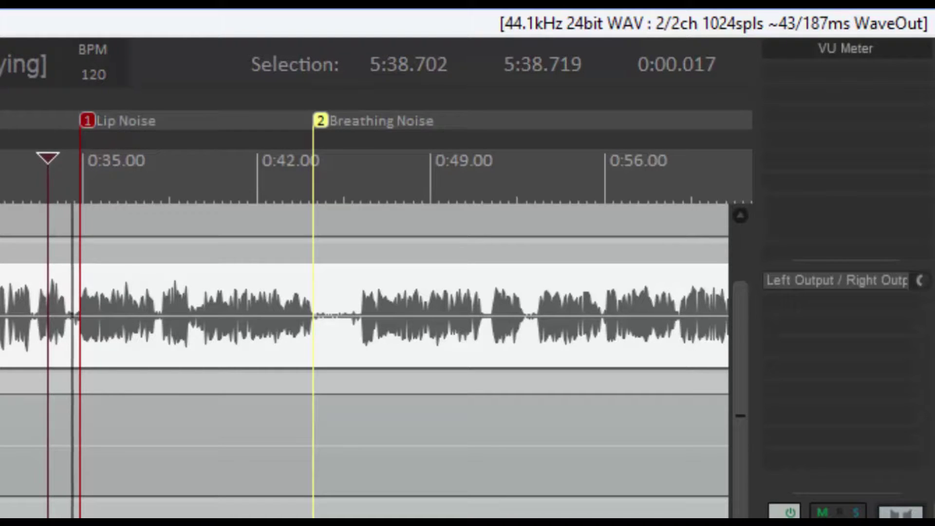
key(space)
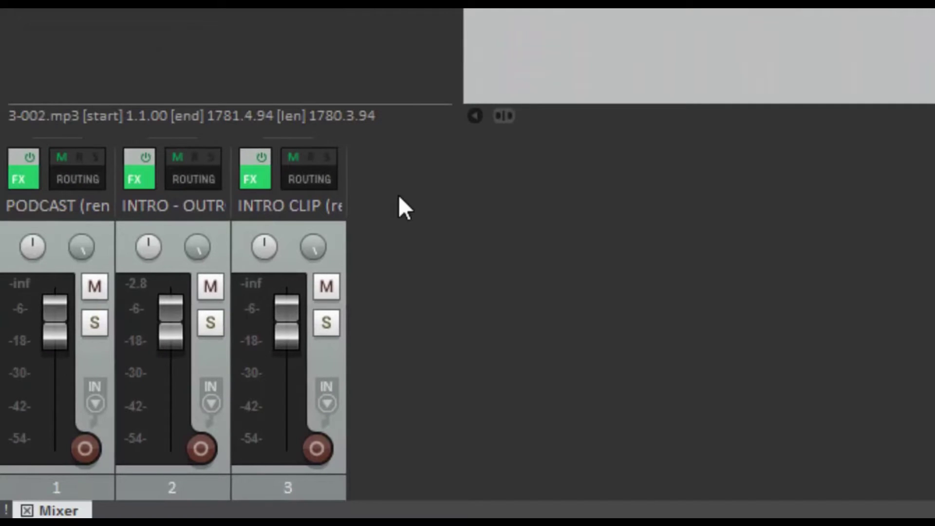
key(space)
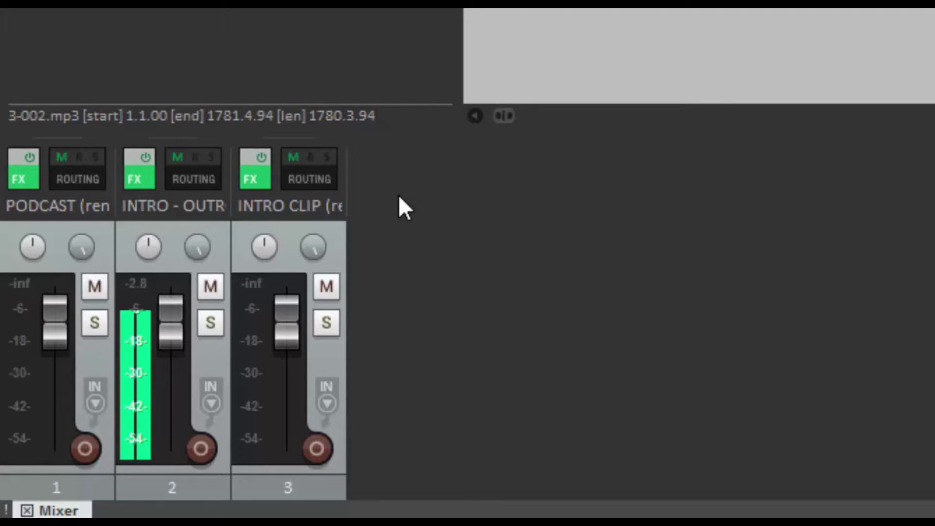
- Open the INTRO - OUTRO track's NP1136 Peak Limiter, NS1 Mono, ReaEQ and C1 gate Stereo plug-ins in floating windows to examine their settings
click(141, 181)
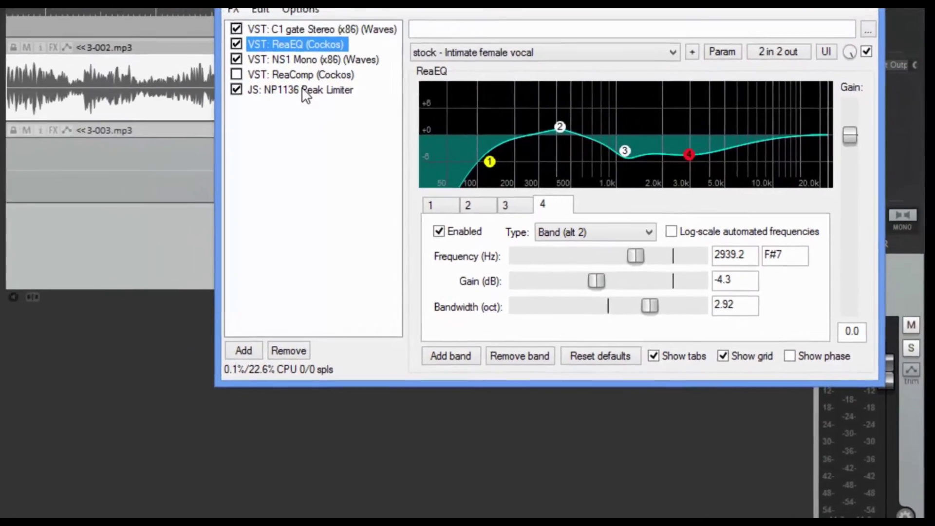
double_click(209, 43)
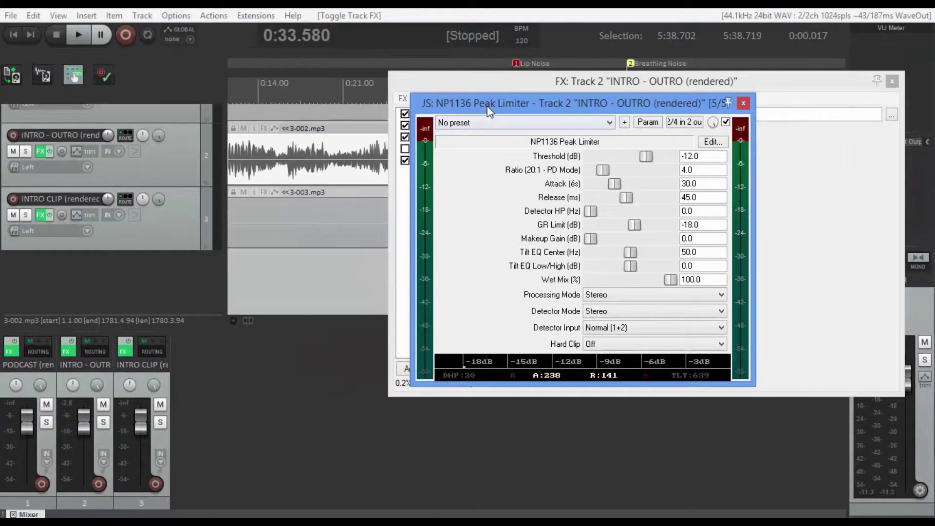
drag(487, 106, 126, 84)
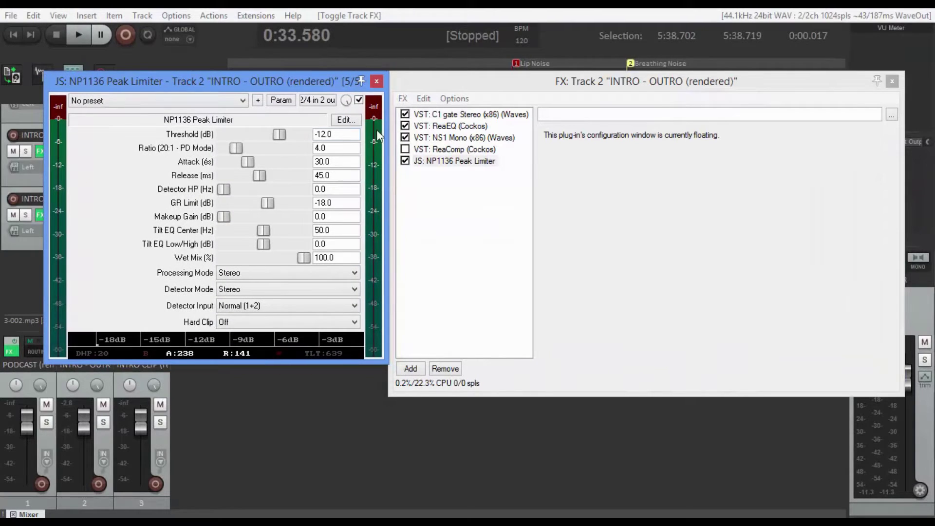
double_click(458, 138)
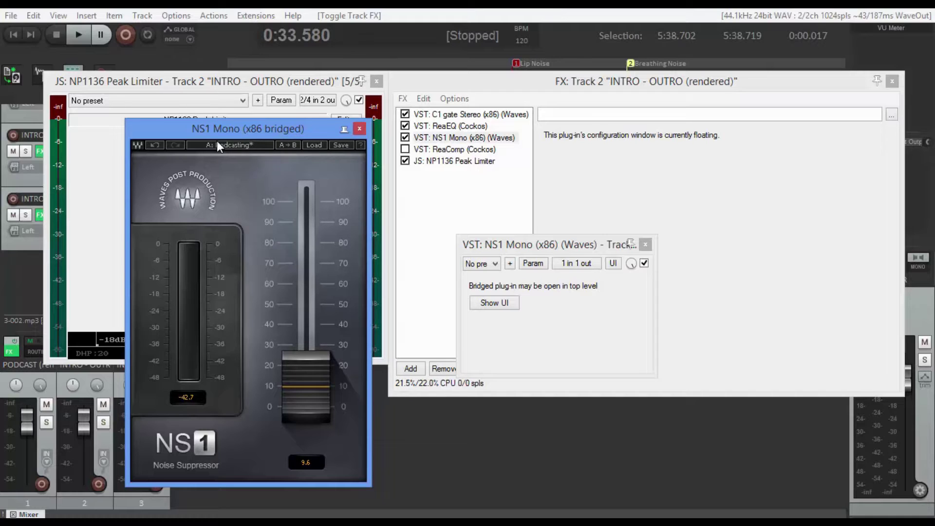
click(645, 244)
click(459, 127)
double_click(459, 127)
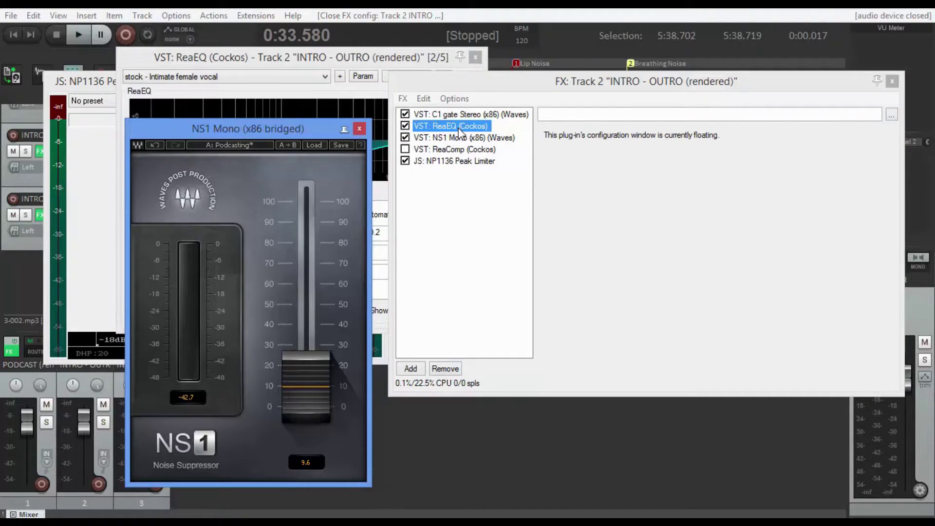
double_click(487, 115)
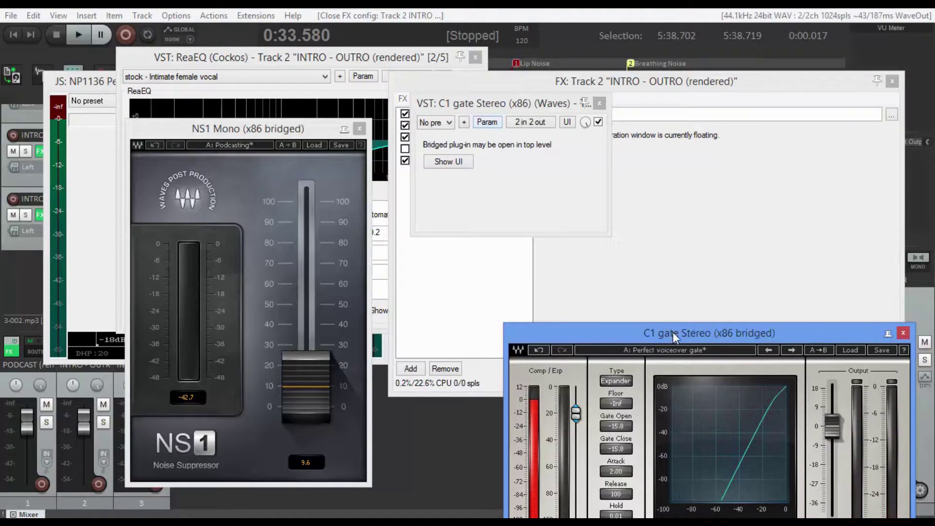
drag(673, 333, 660, 168)
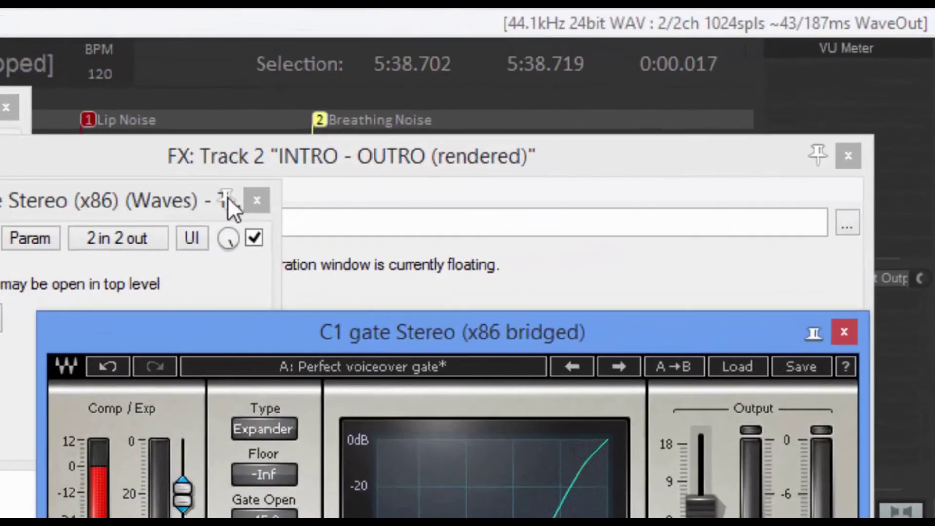
- Close the FX chain, ReaEQ and Peak Limiter windows and place the NS1 Mono window beside the C1 gate
click(254, 201)
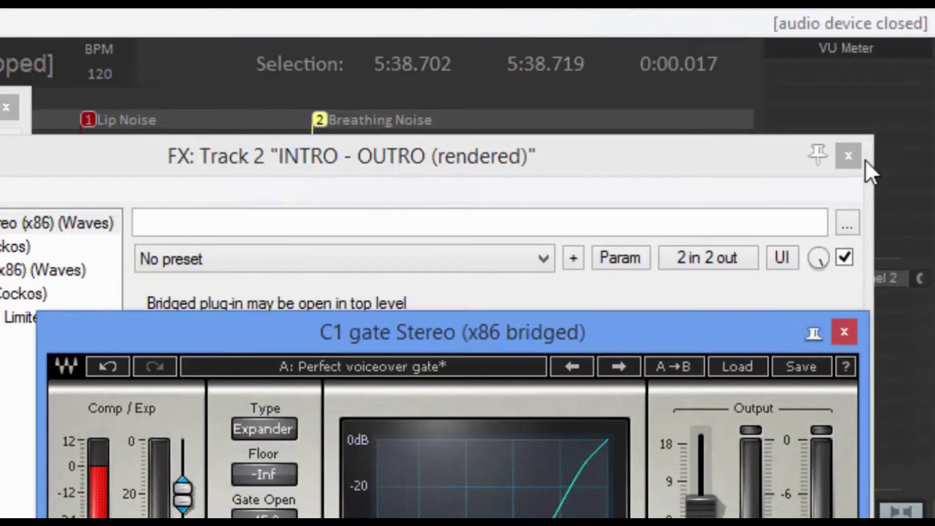
click(849, 157)
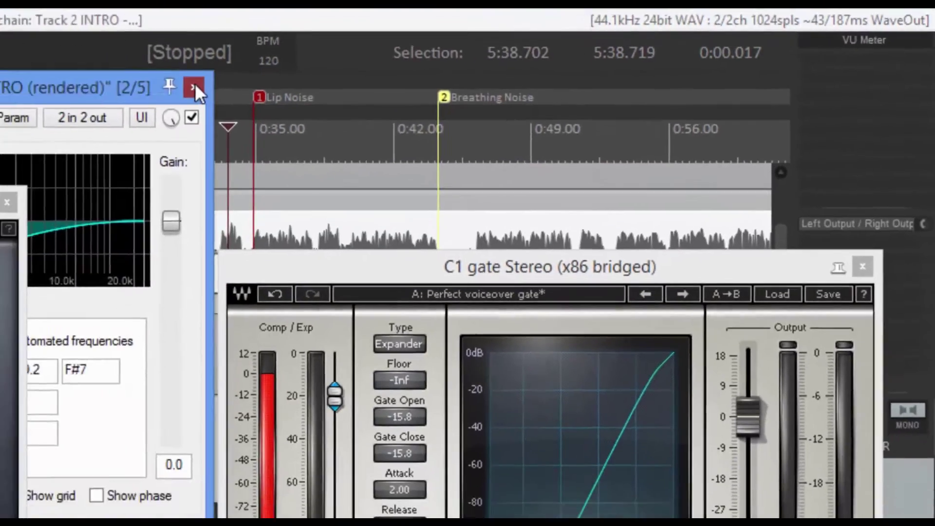
click(194, 88)
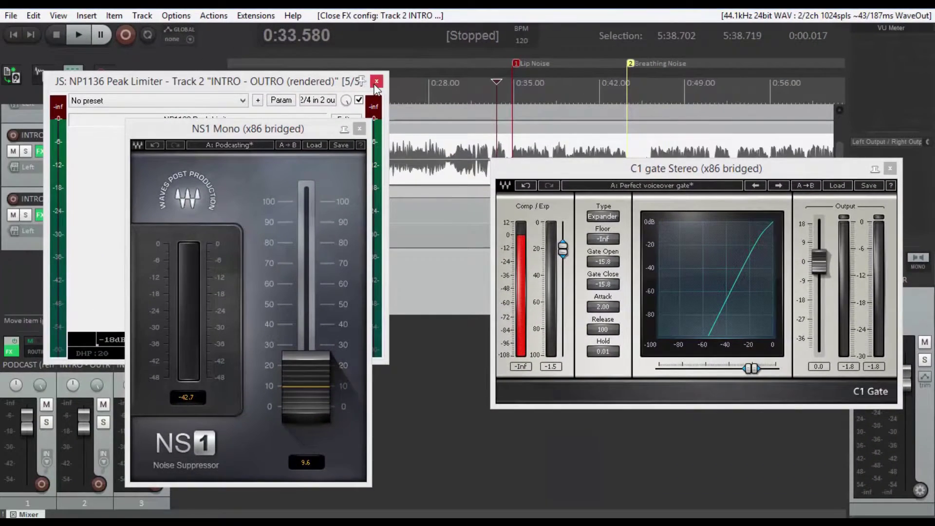
click(377, 81)
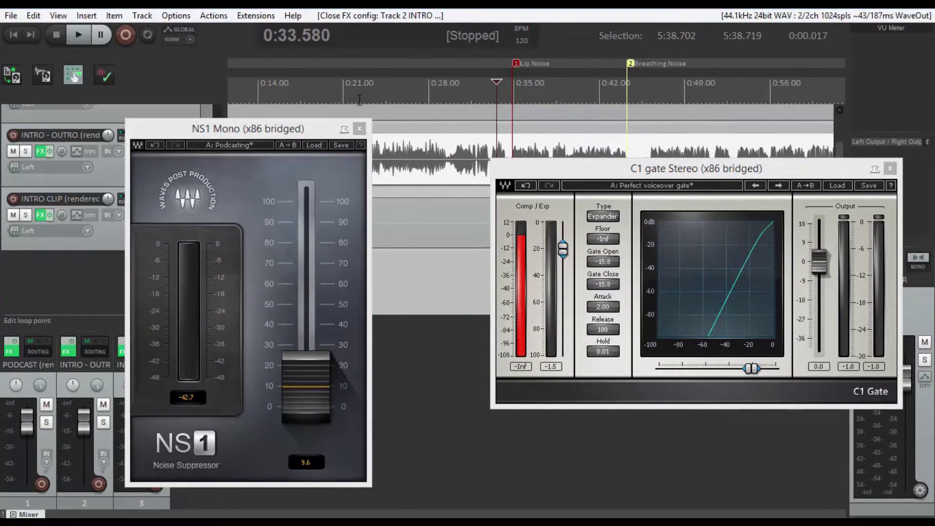
drag(299, 132, 411, 174)
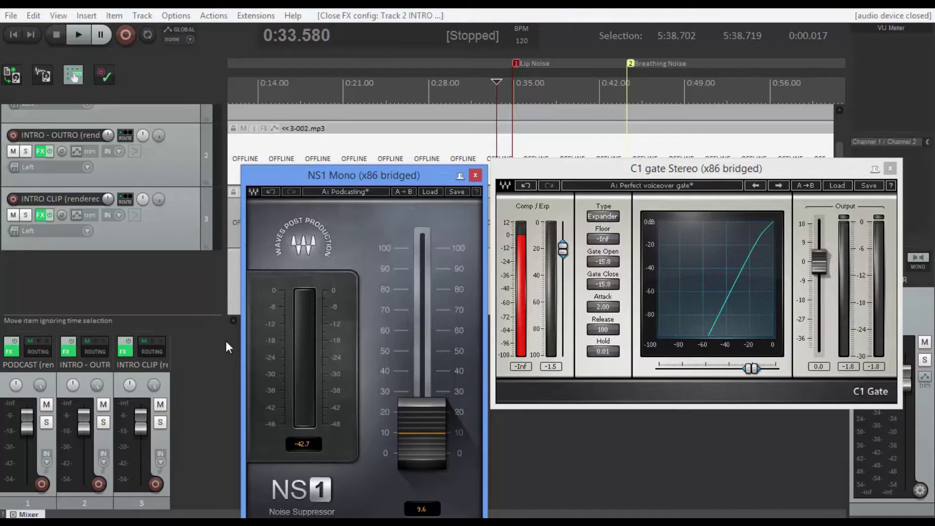
- Play the INTRO - OUTRO item from 0:21.093 and watch how the NS1 suppressor and C1 gate react
click(344, 159)
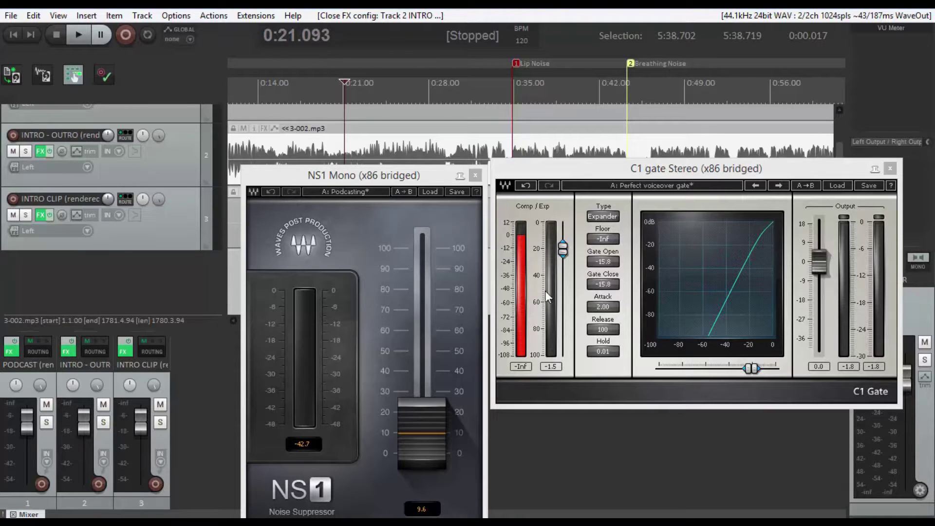
key(space)
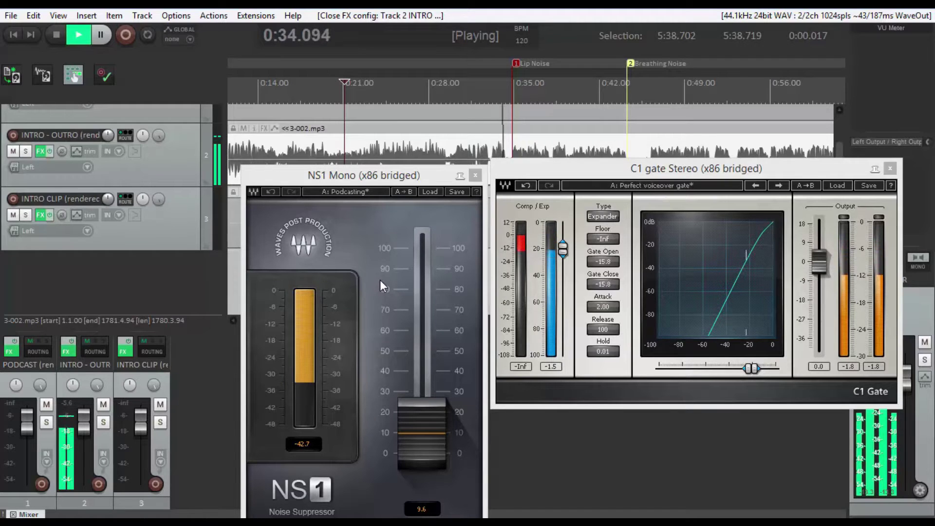
key(space)
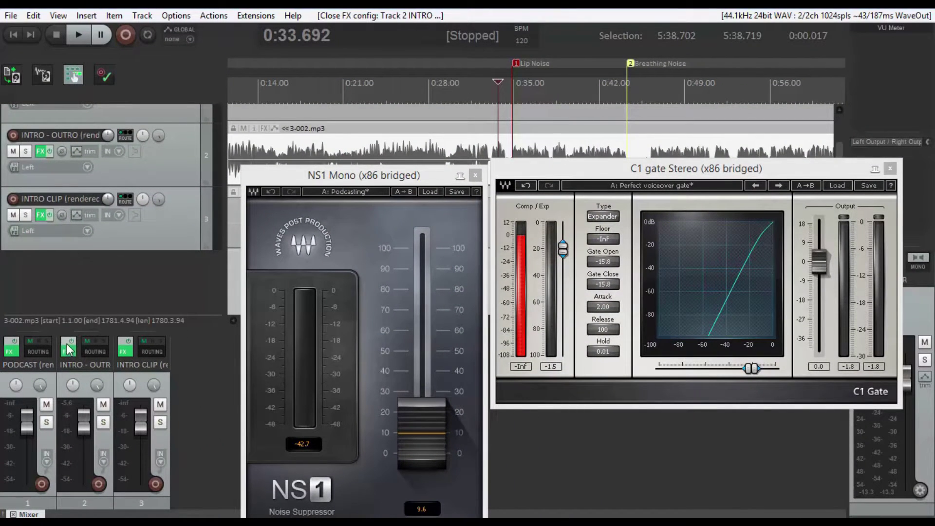
- Bypass the INTRO - OUTRO track's FX and play the lip noise passage from 0:33.692 for comparison
click(68, 349)
key(space)
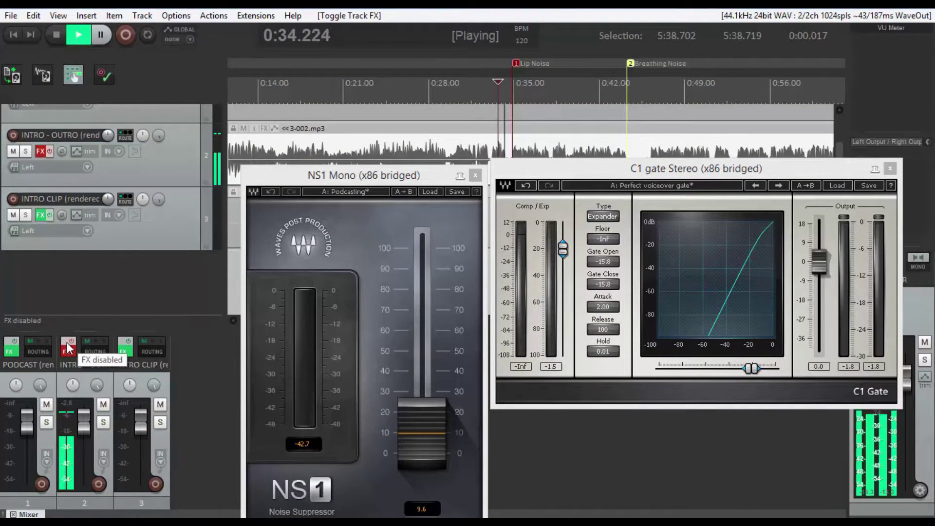
key(space)
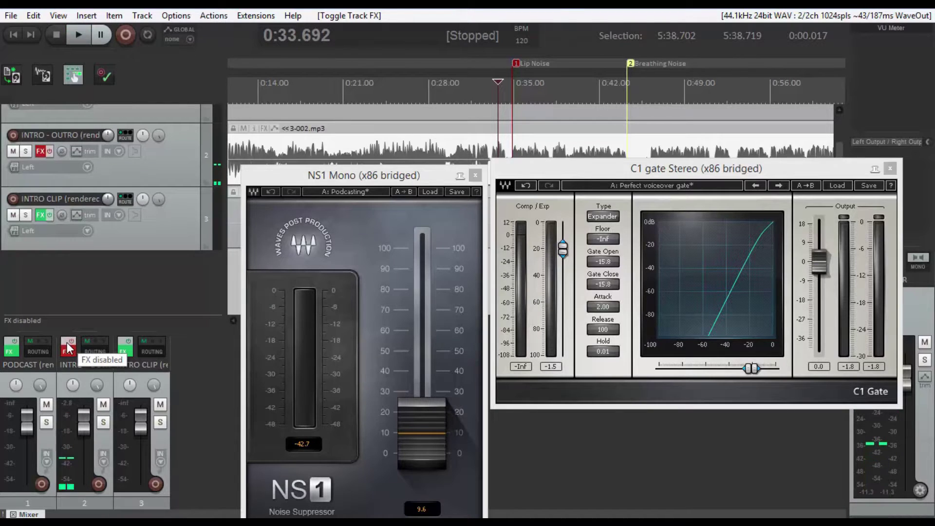
- Replay the lip noise passage from 0:33.692 to compare the INTRO - OUTRO track with its FX bypassed and re-enabled
key(space)
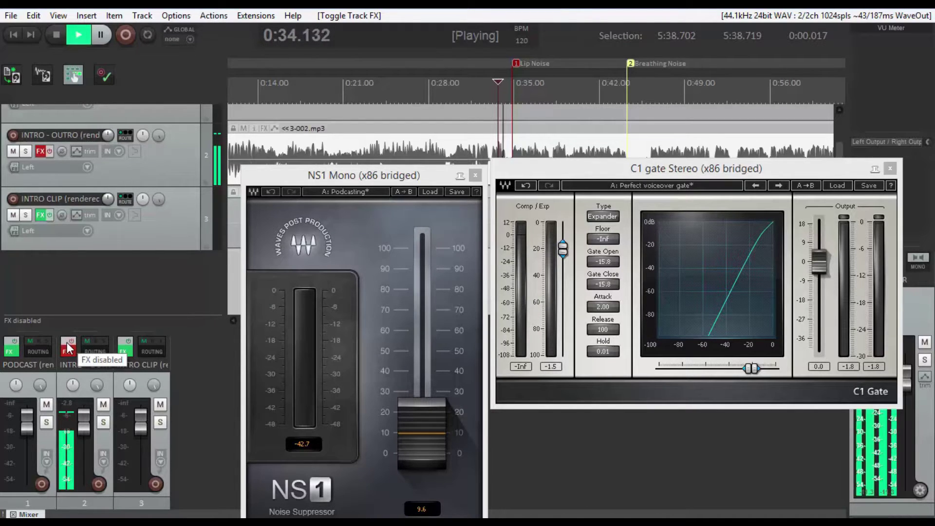
key(space)
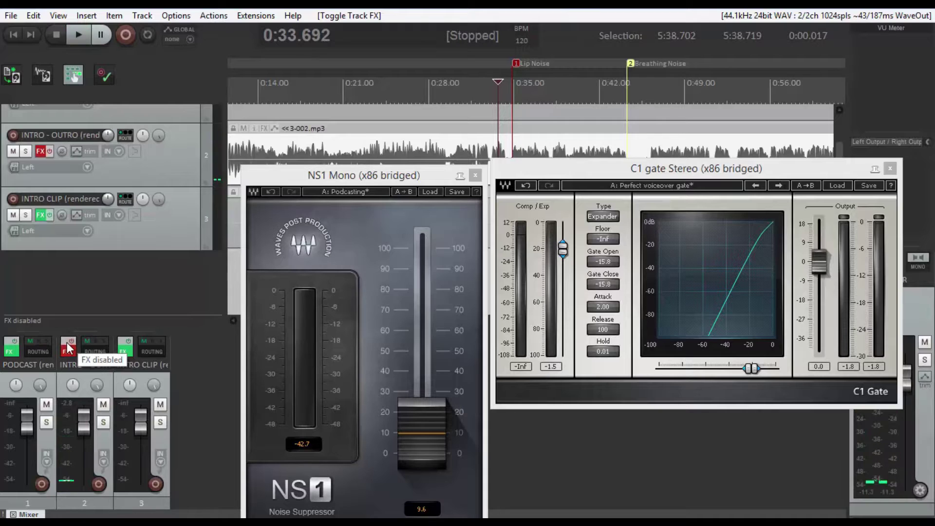
key(space)
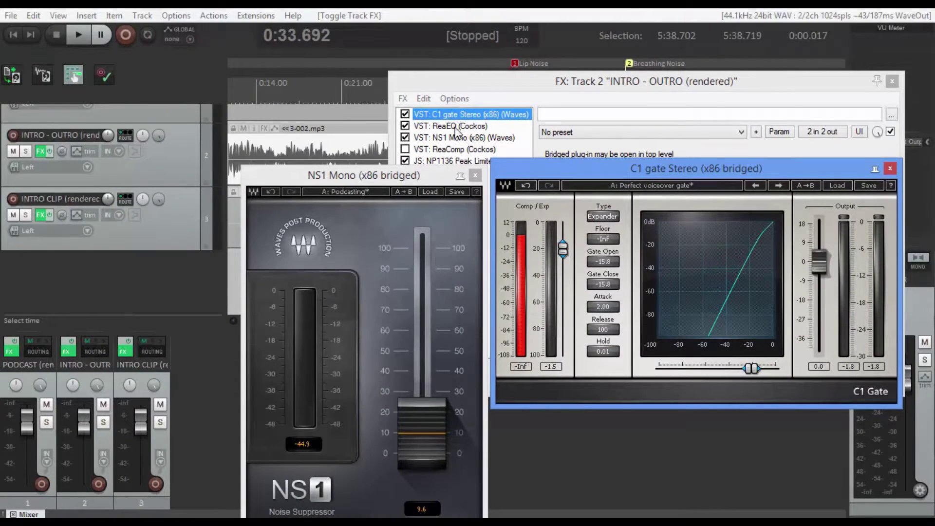
- Open the INTRO - OUTRO track's ReaEQ in a floating window, clearing away the other plug-in and FX chain windows
double_click(456, 126)
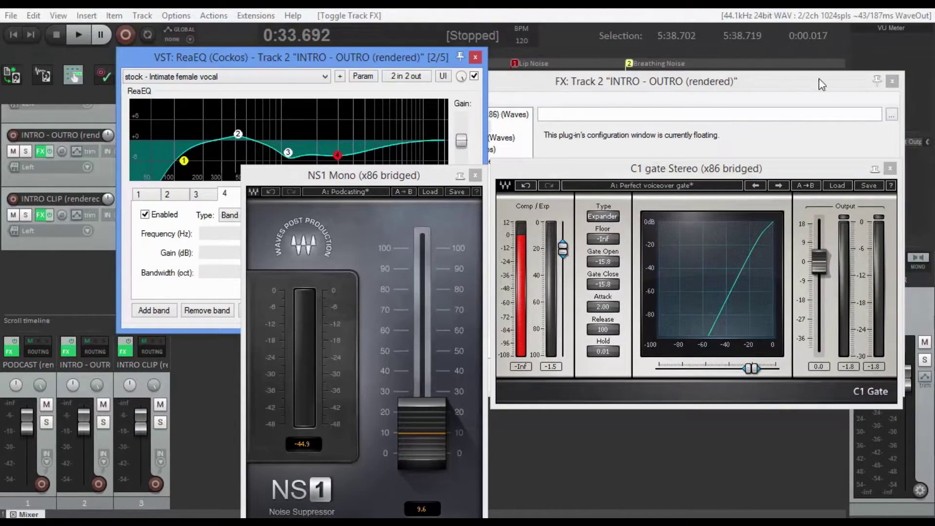
click(892, 81)
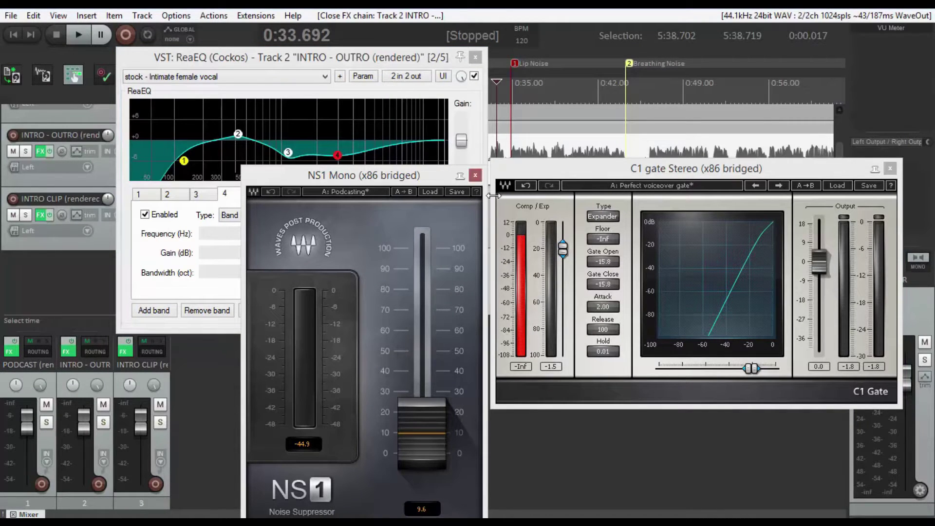
click(475, 176)
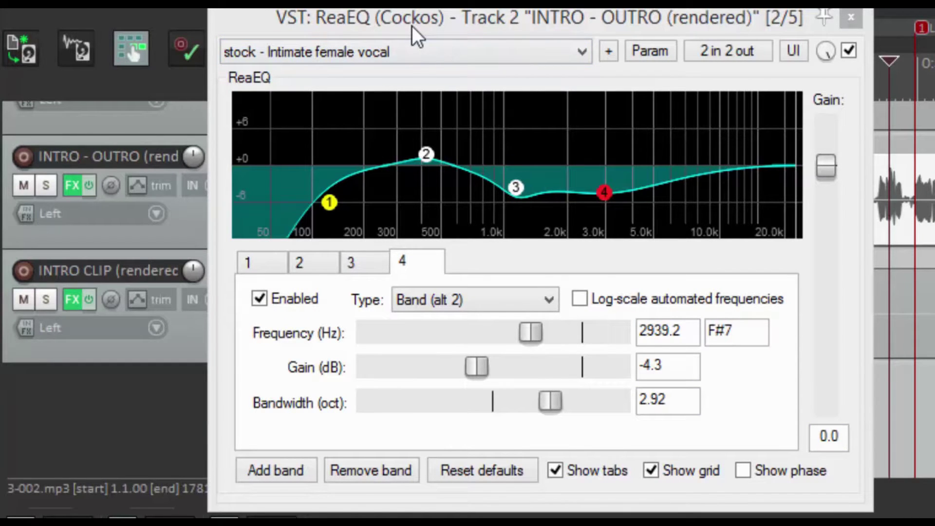
drag(623, 15, 384, 22)
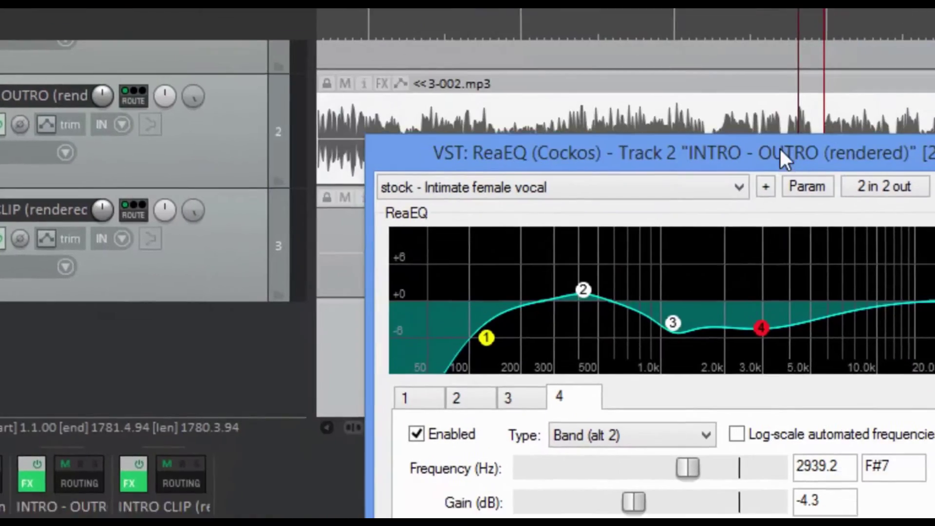
- Play the INTRO - OUTRO item while checking its ReaEQ spectrum, and raise high-pass band 1 to 153.0 Hz
key(space)
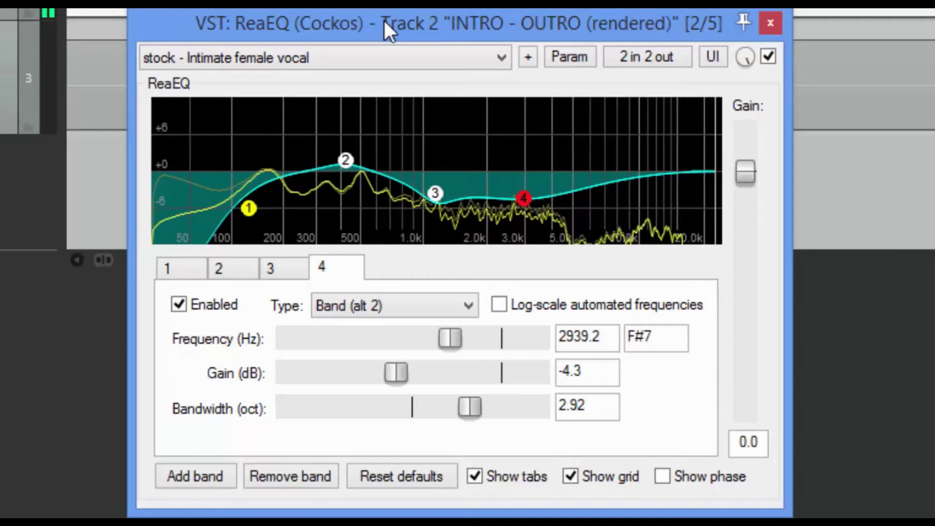
key(space)
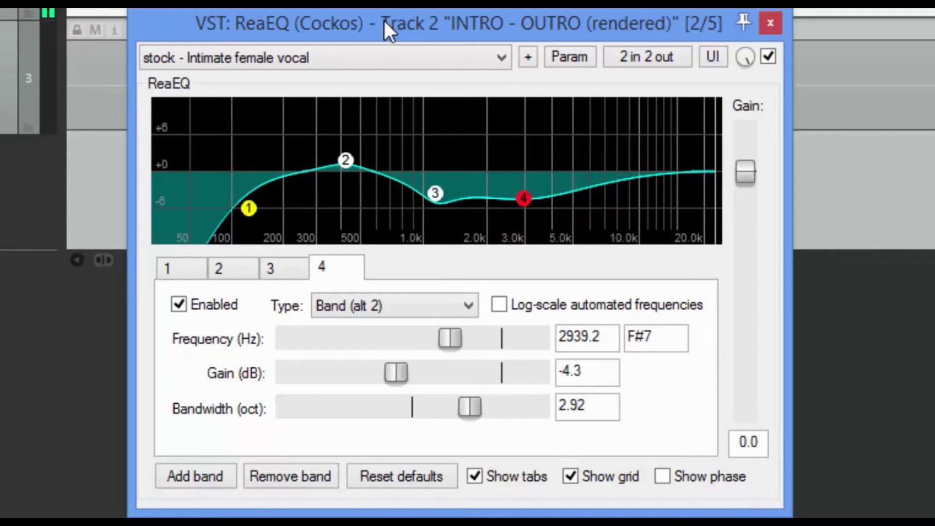
mouse_move(249, 209)
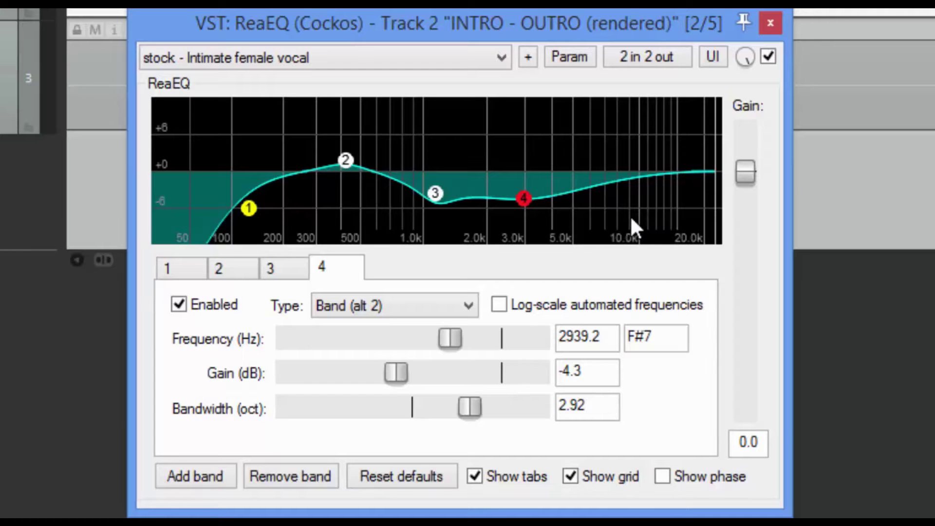
key(space)
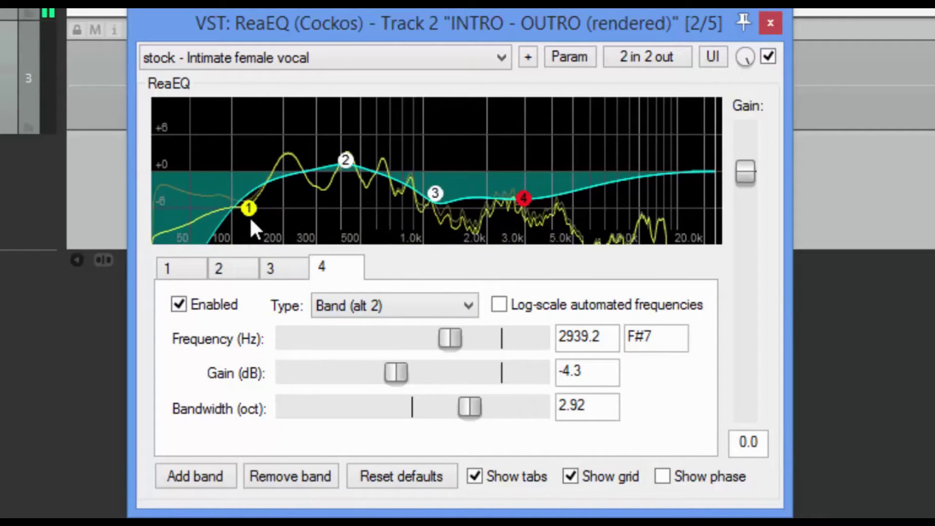
mouse_move(250, 218)
mouse_down()
mouse_move(165, 220)
mouse_move(488, 225)
mouse_move(251, 214)
mouse_move(262, 208)
mouse_up()
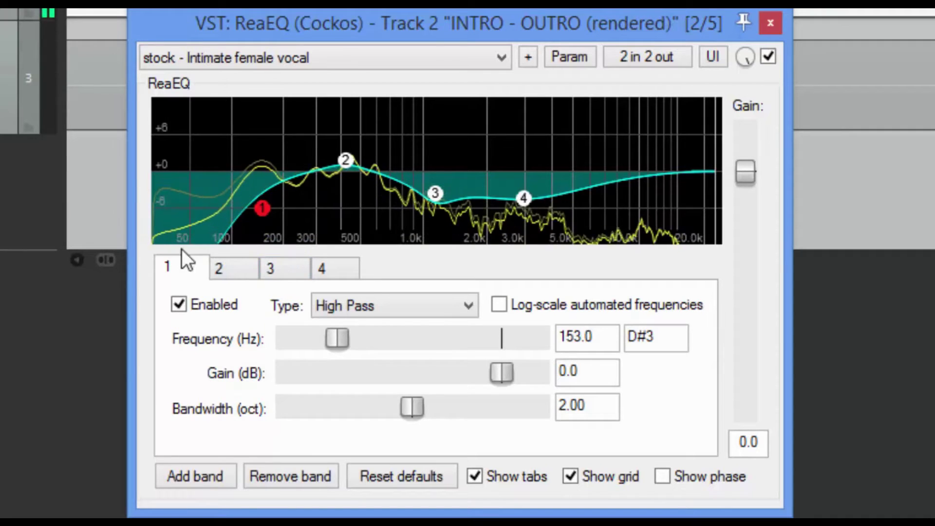
- Add ReaEQ band 5 at 8769.2 Hz, -8.8 dB with a widened bandwidth, and shift band 4 to 3393.1 Hz, -2.9 dB
click(185, 473)
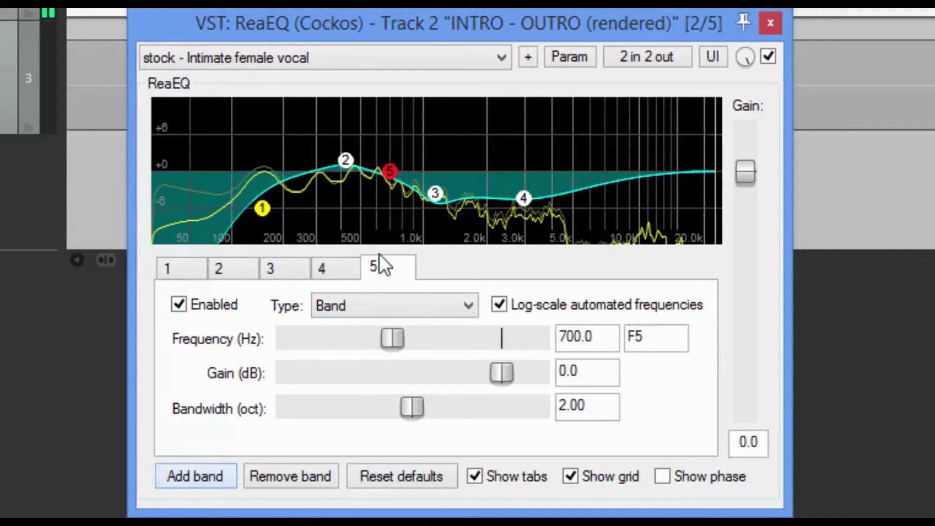
drag(397, 176, 626, 238)
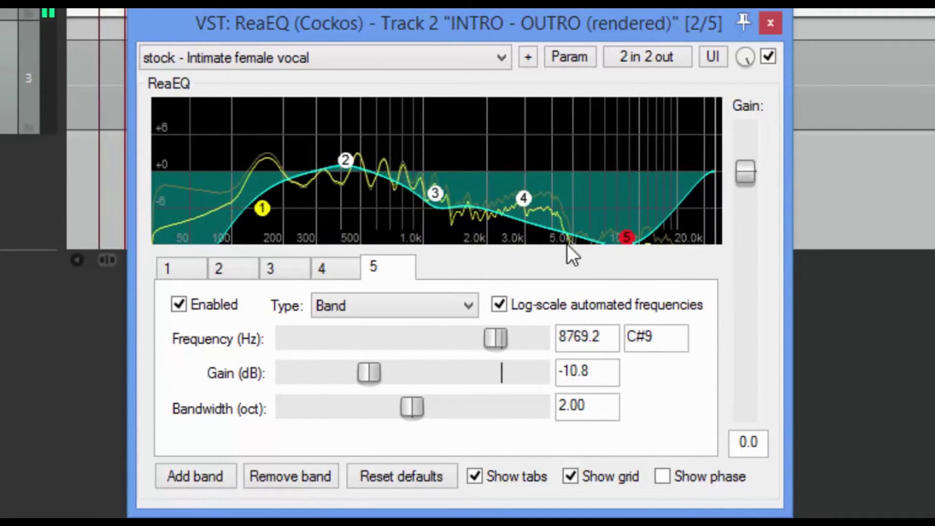
drag(625, 238, 625, 226)
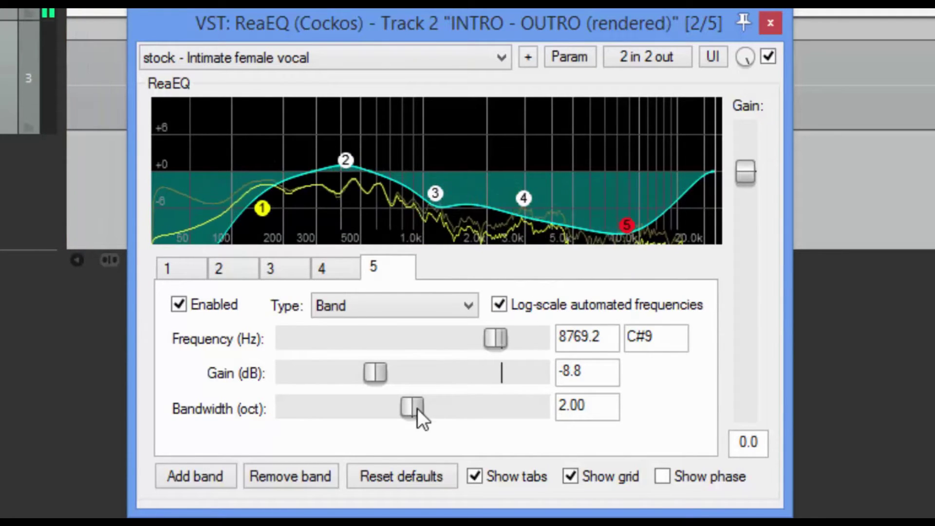
drag(417, 407, 456, 414)
click(524, 199)
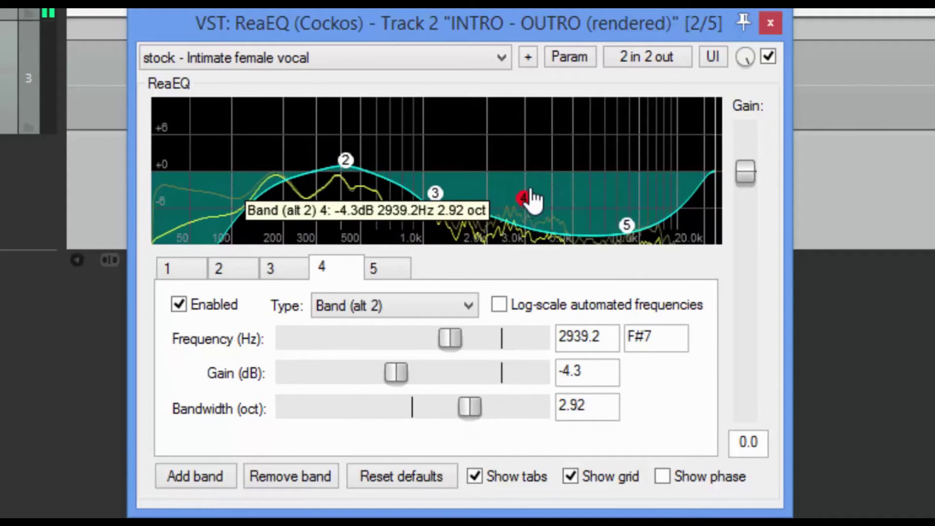
mouse_move(532, 199)
mouse_down()
mouse_move(544, 188)
mouse_move(536, 194)
mouse_up()
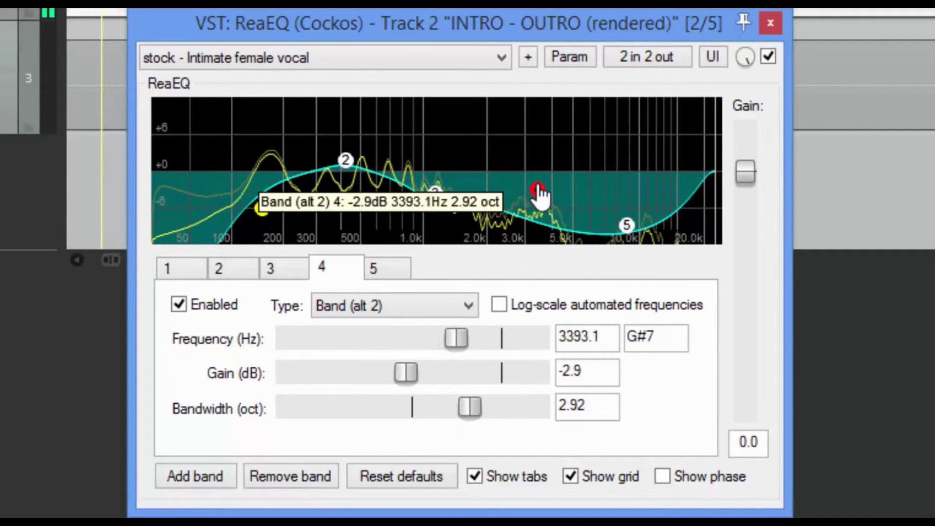
- Add ReaEQ band 6 at 20030.4 Hz with -11.2 dB gain and 2.36 oct bandwidth, closing ReaEQ and stopping playback
click(197, 481)
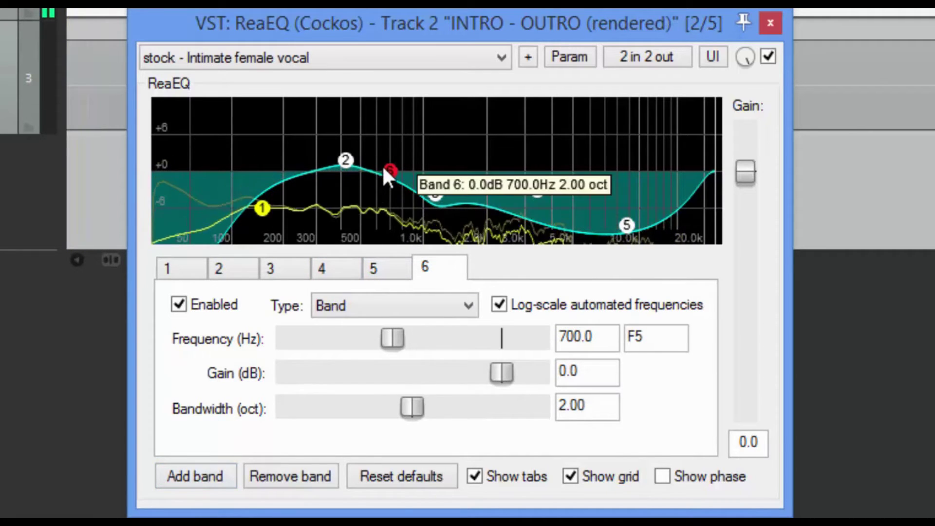
drag(385, 169, 702, 243)
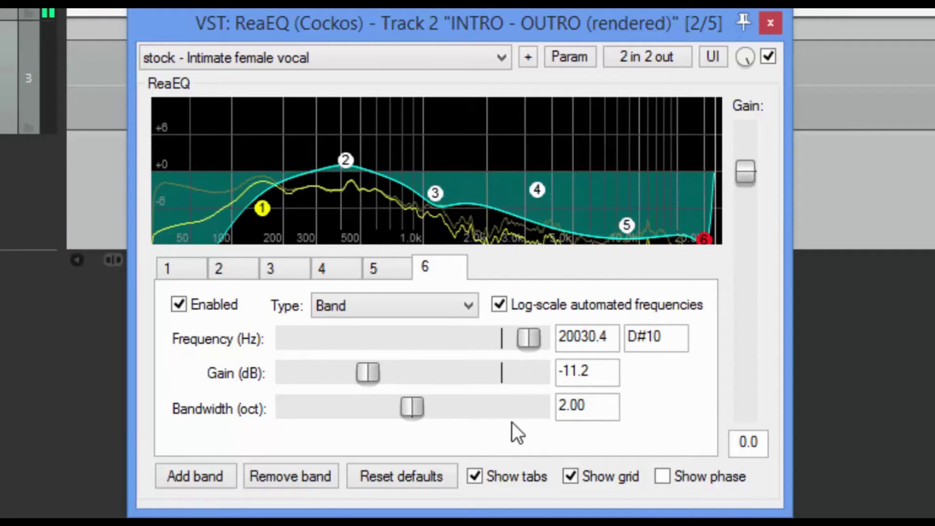
drag(407, 402, 428, 423)
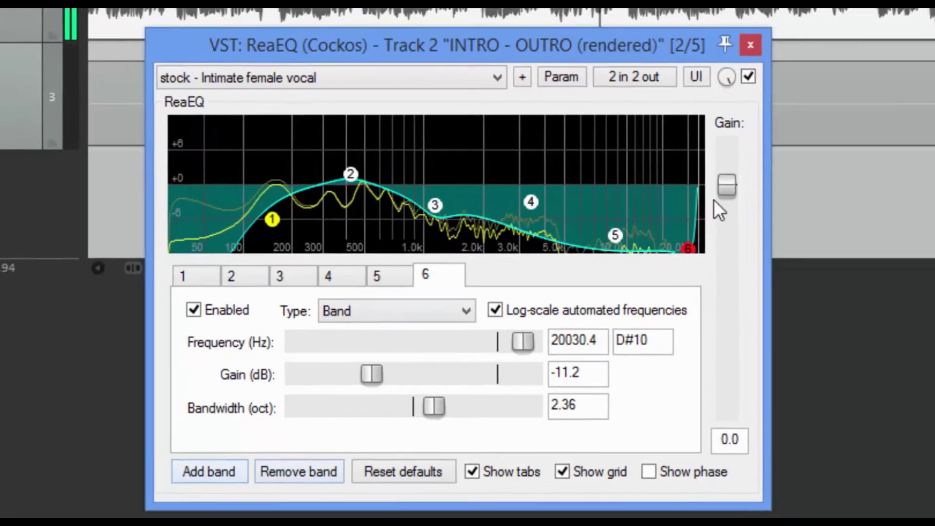
click(750, 45)
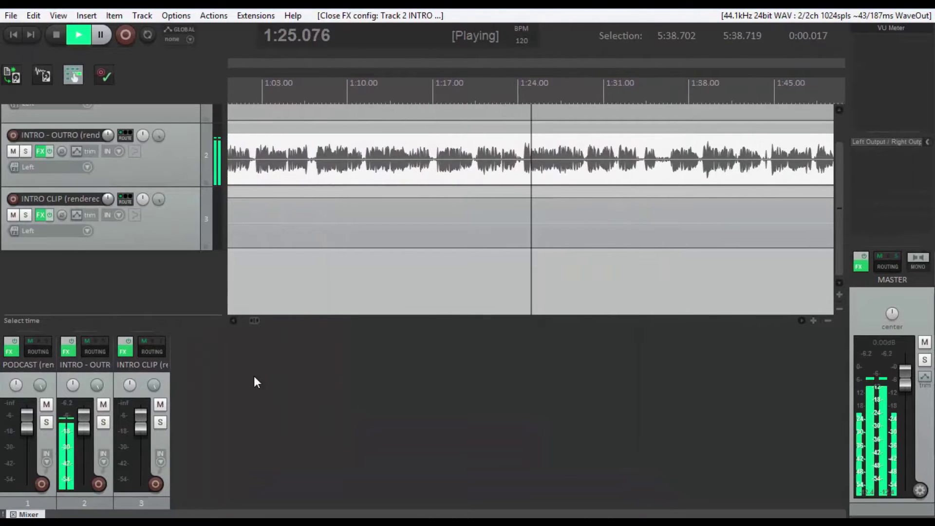
key(space)
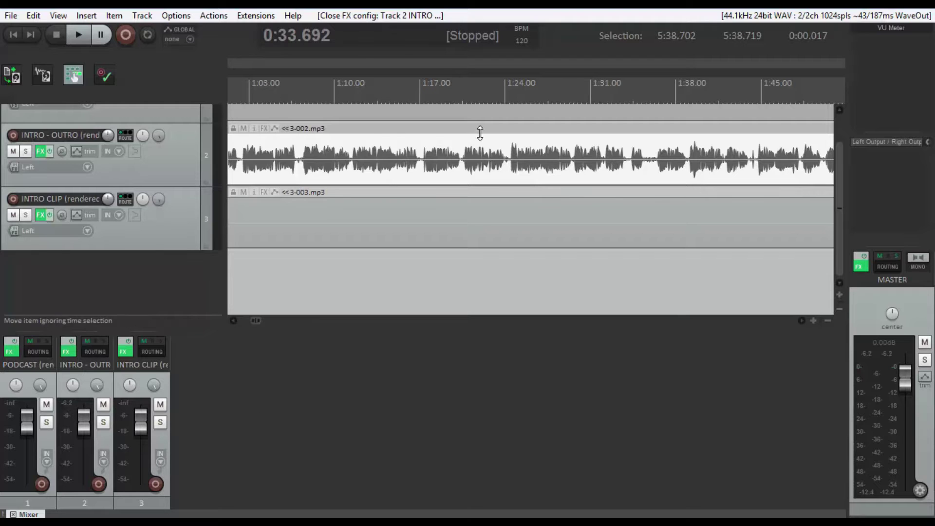
- Set up a file render with Master mix as the source and Master as the file name
click(350, 161)
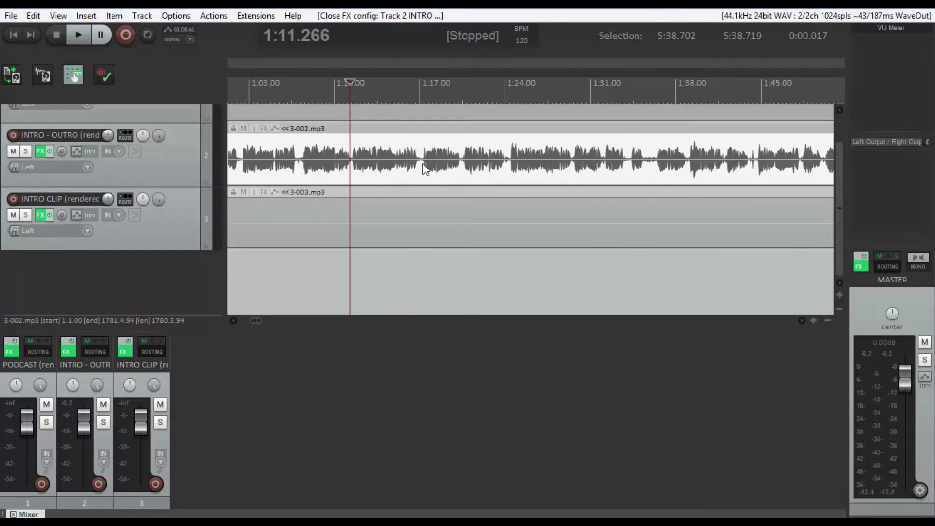
click(8, 18)
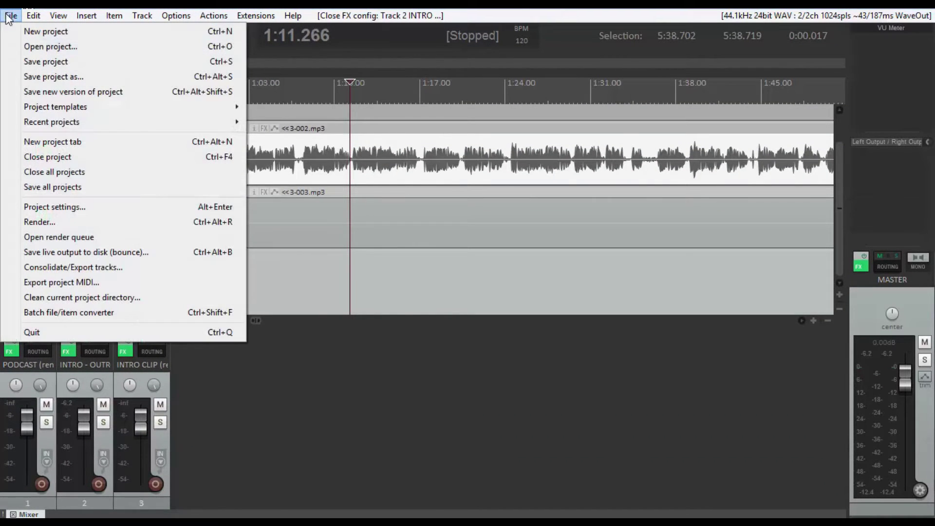
click(33, 222)
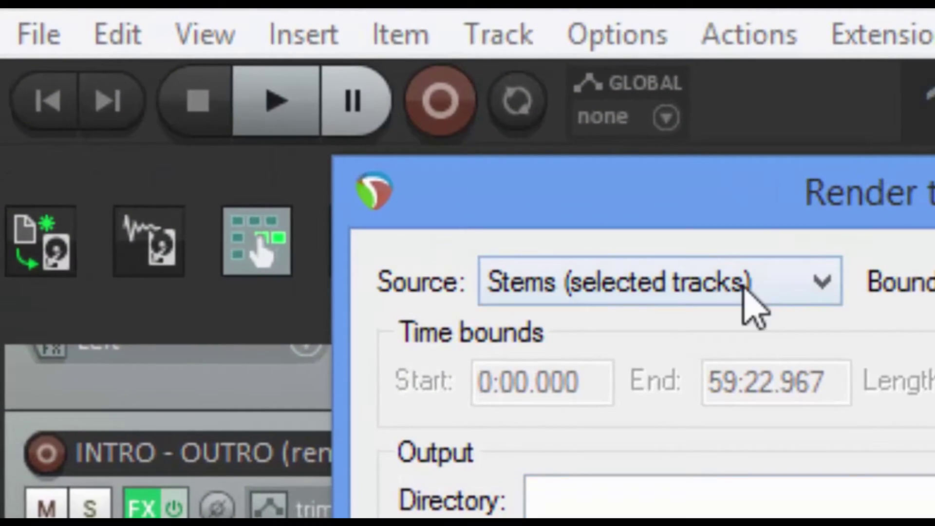
click(657, 260)
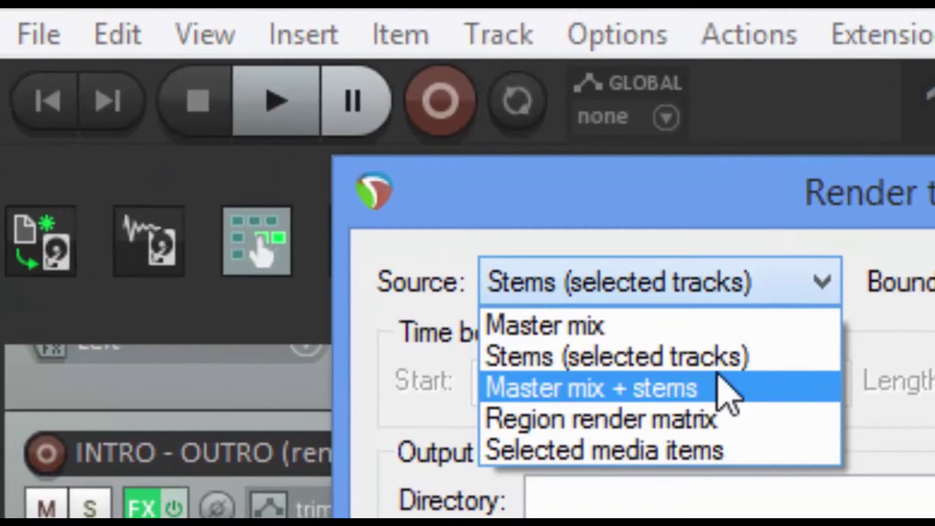
click(726, 325)
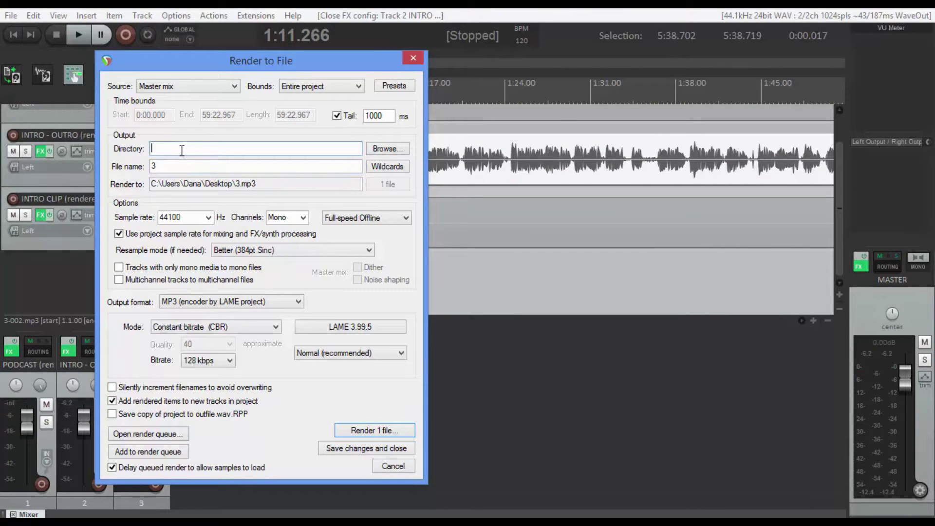
drag(162, 164, 134, 169)
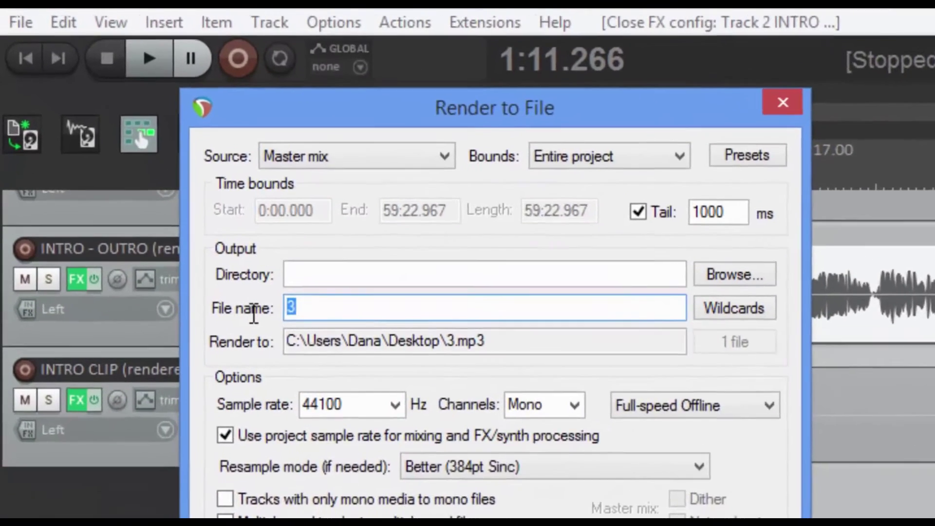
text(Master)
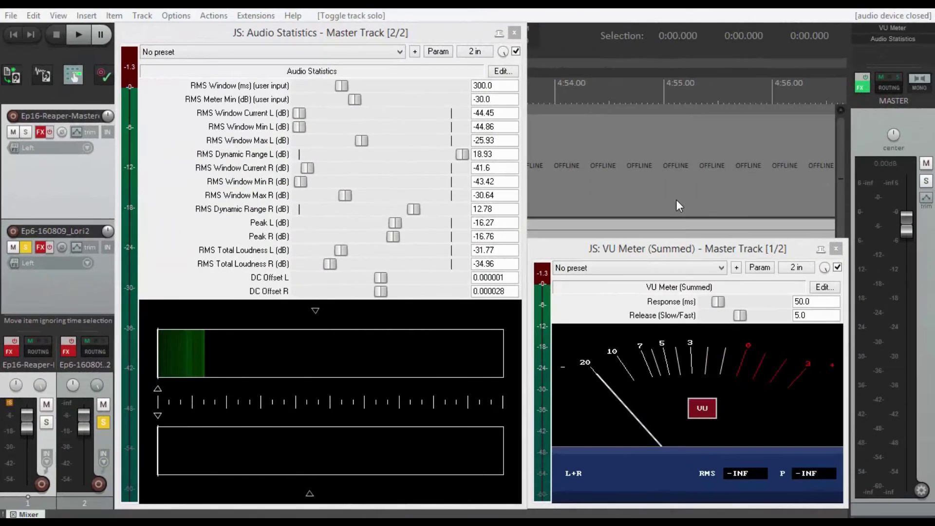
- Solo the Ep16-Reaper-Mastered track instead of track 2 and play it from about 4:55 to watch Audio Statistics and the VU Meter
click(676, 200)
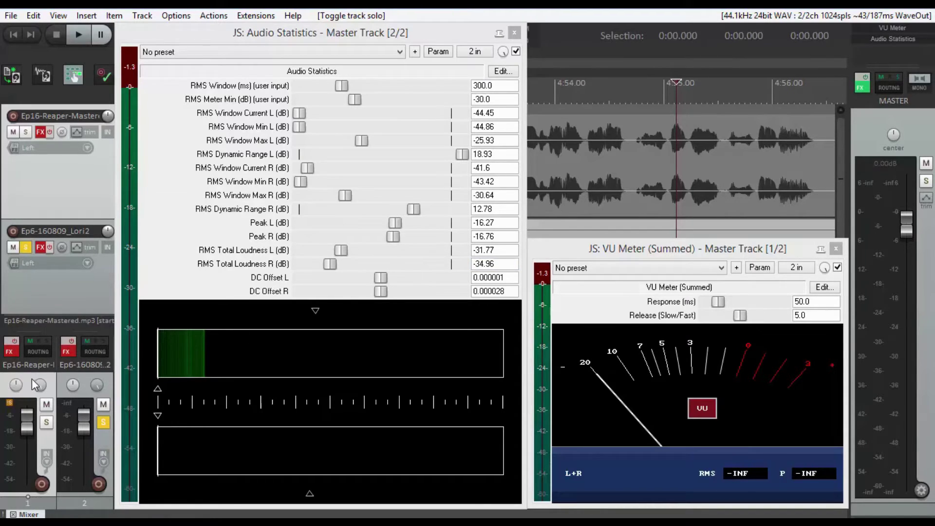
click(81, 378)
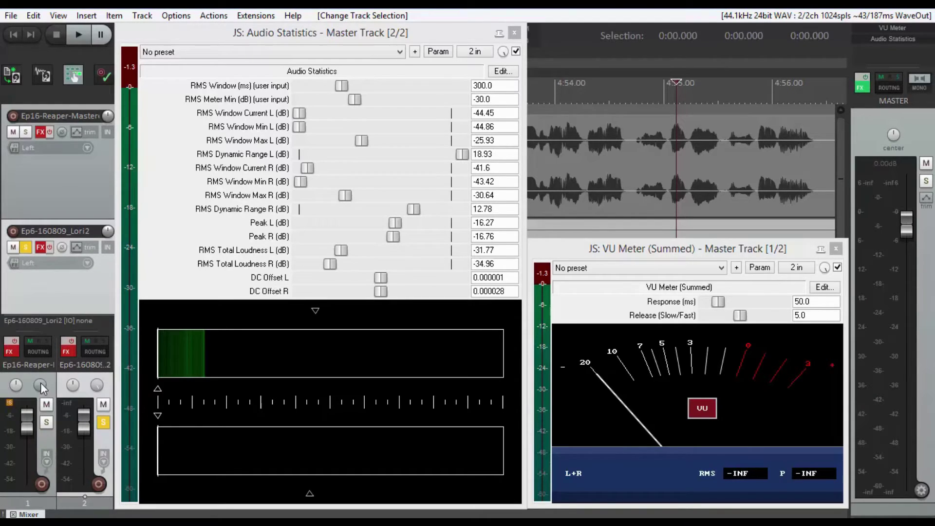
click(23, 380)
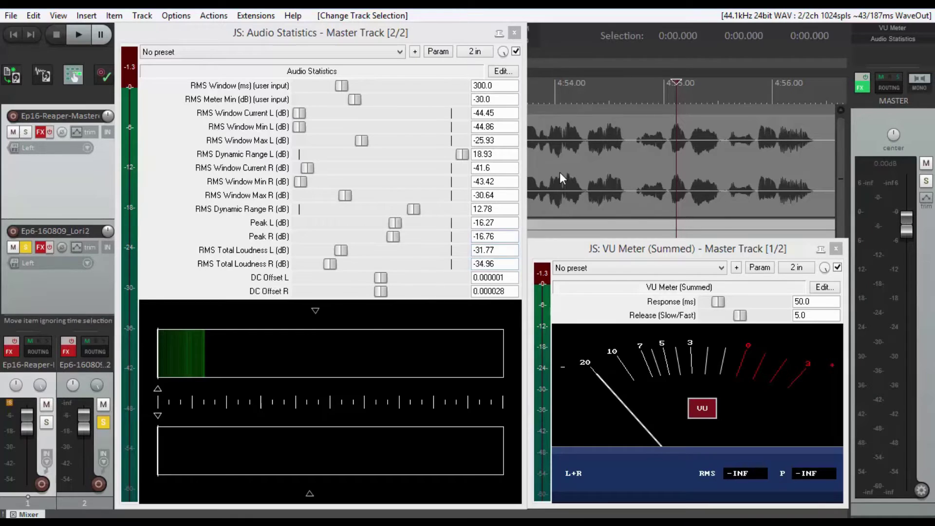
click(47, 422)
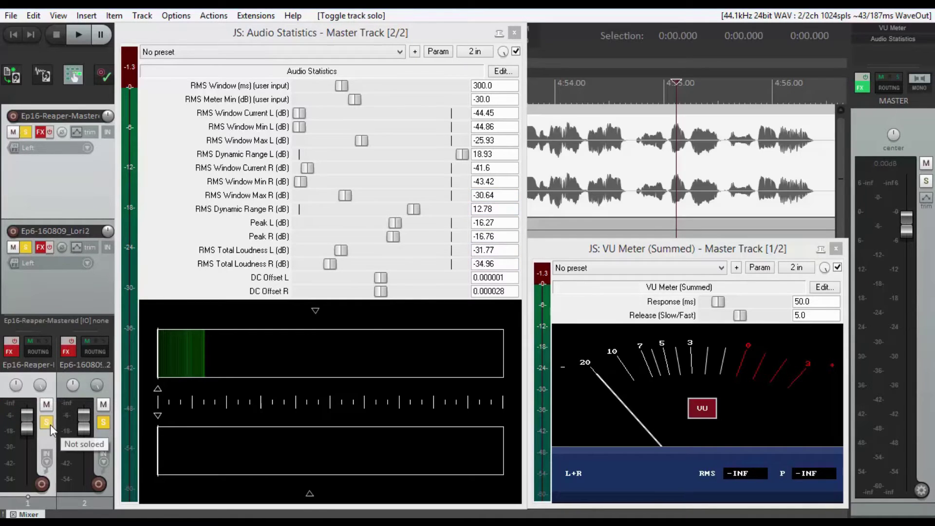
click(103, 420)
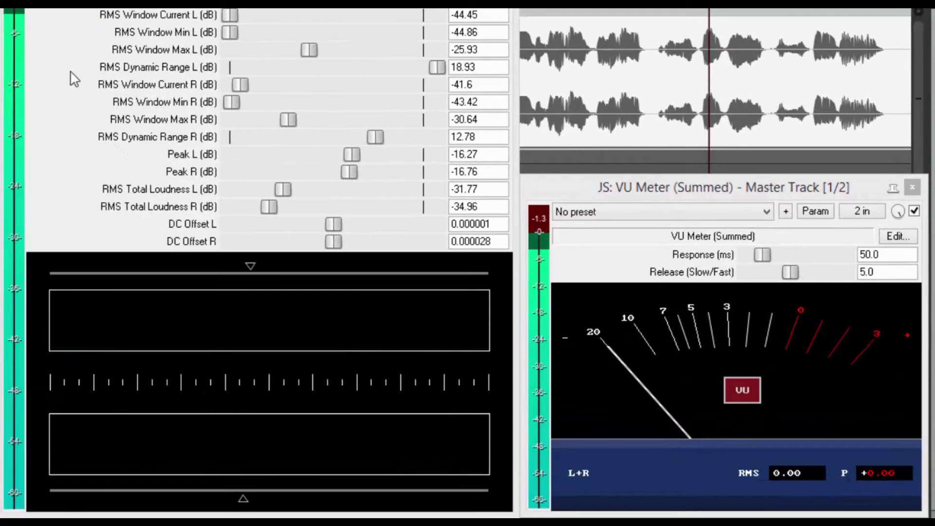
key(space)
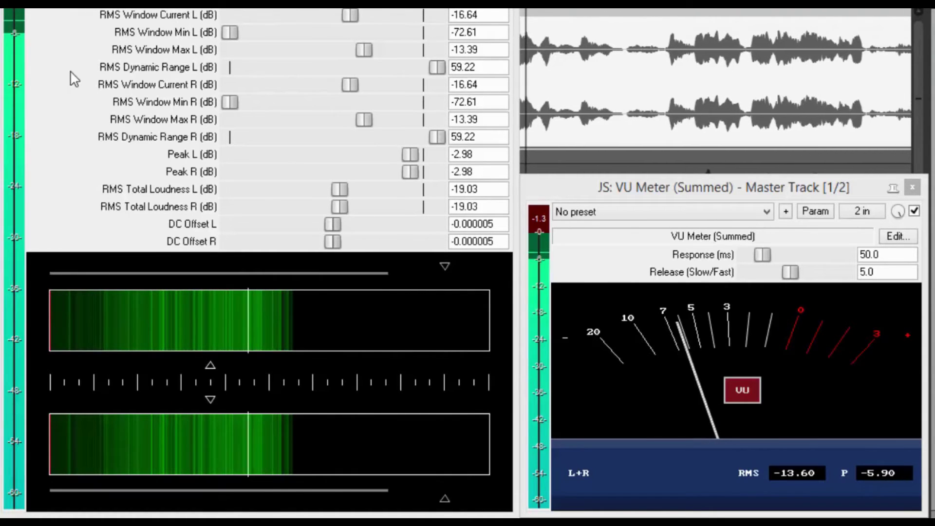
- Stop playback, reset the VU Meter's peak readout, and replay the Ep16-Reaper-Mastered track to check its peak level
key(space)
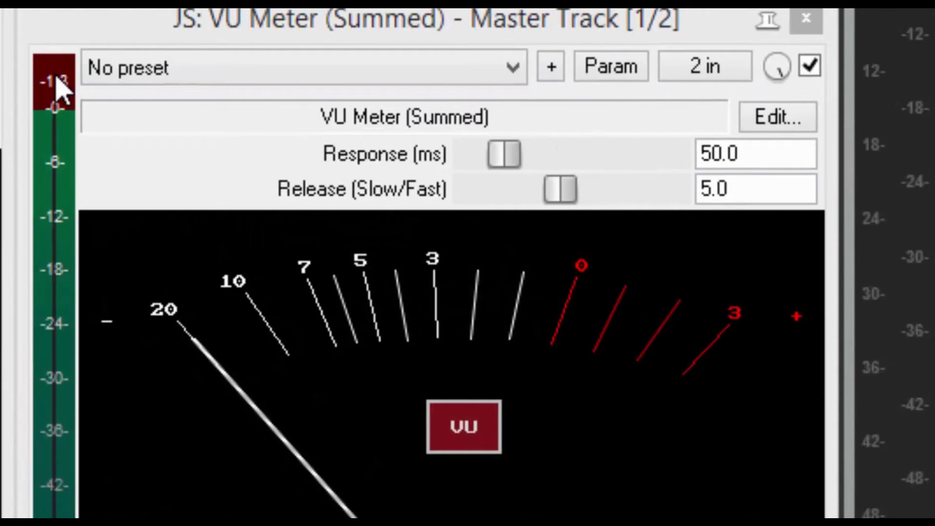
click(58, 83)
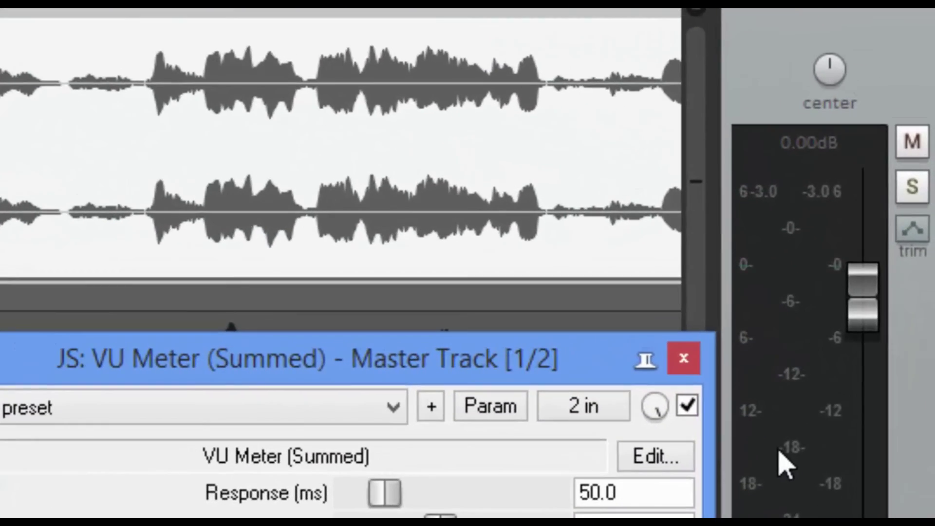
key(space)
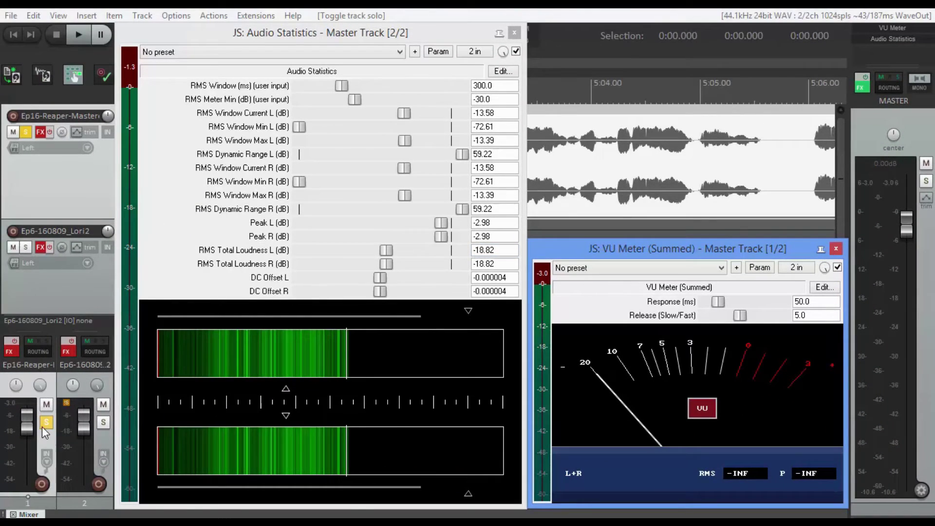
- Solo track 2 instead of Ep16-Reaper-Mastered and play it to examine the unmastered levels in Audio Statistics
click(47, 424)
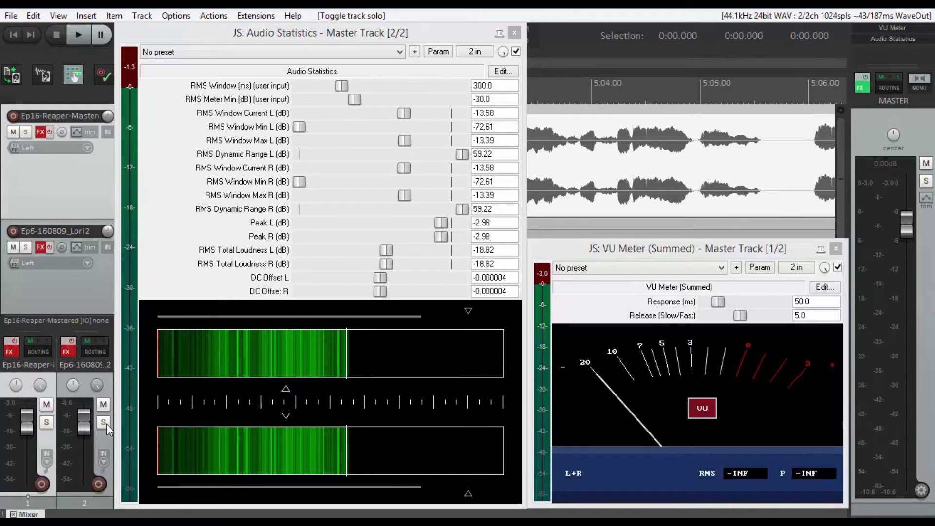
click(103, 423)
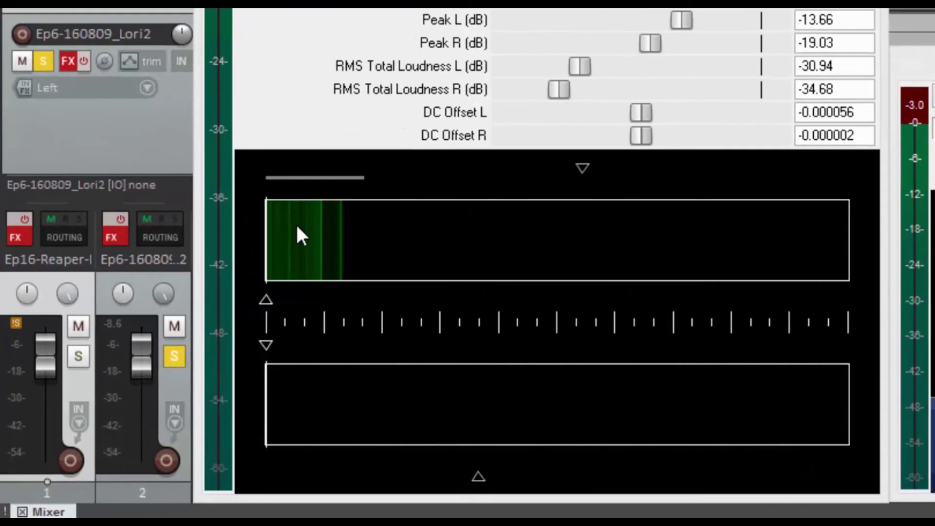
key(space)
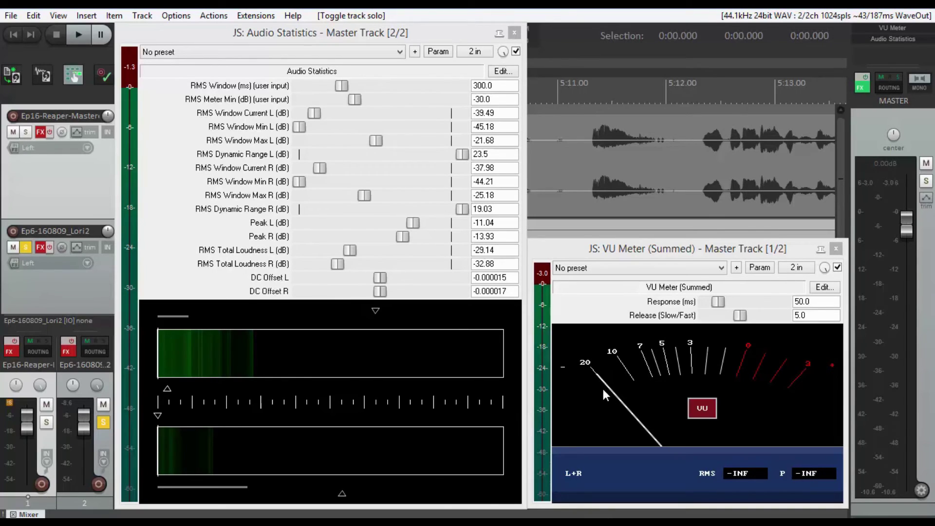
- Switch the solo back to the Ep16-Reaper-Mastered track, play it to compare its loudness statistics, and stop playback
click(100, 421)
click(47, 423)
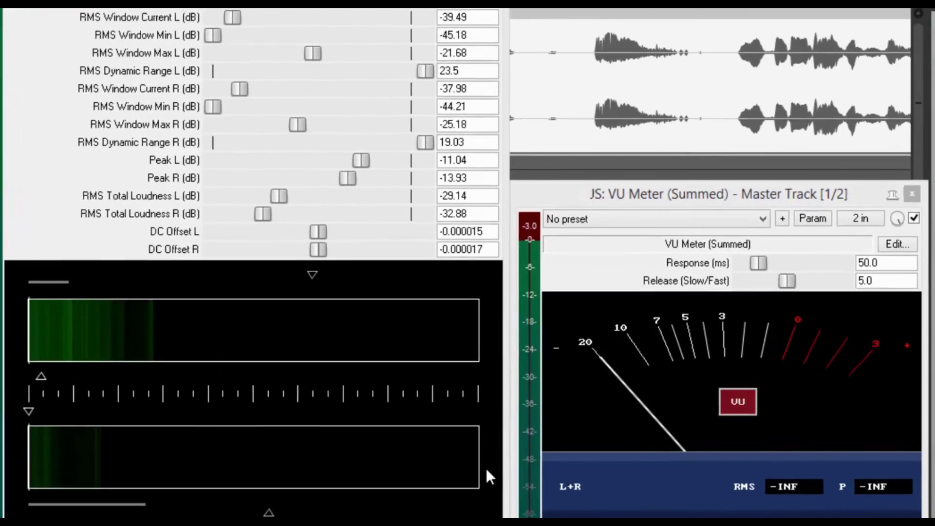
key(space)
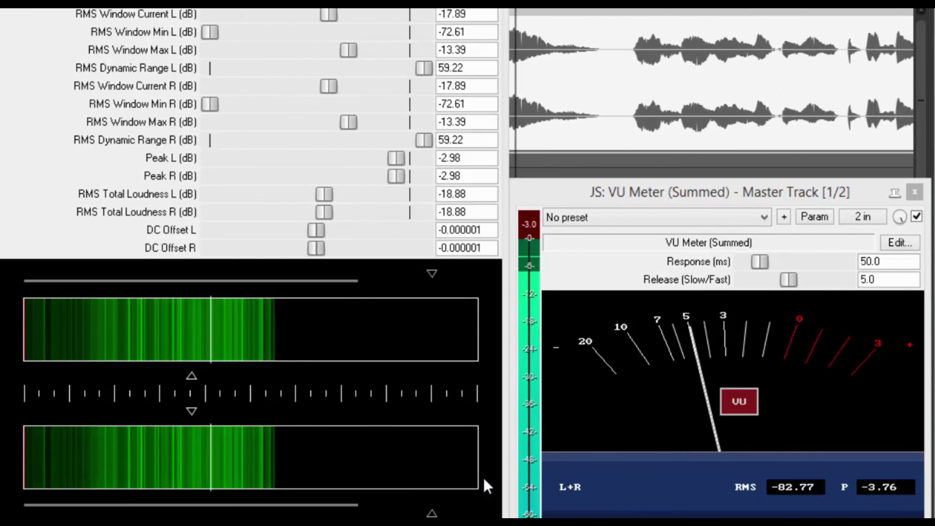
key(space)
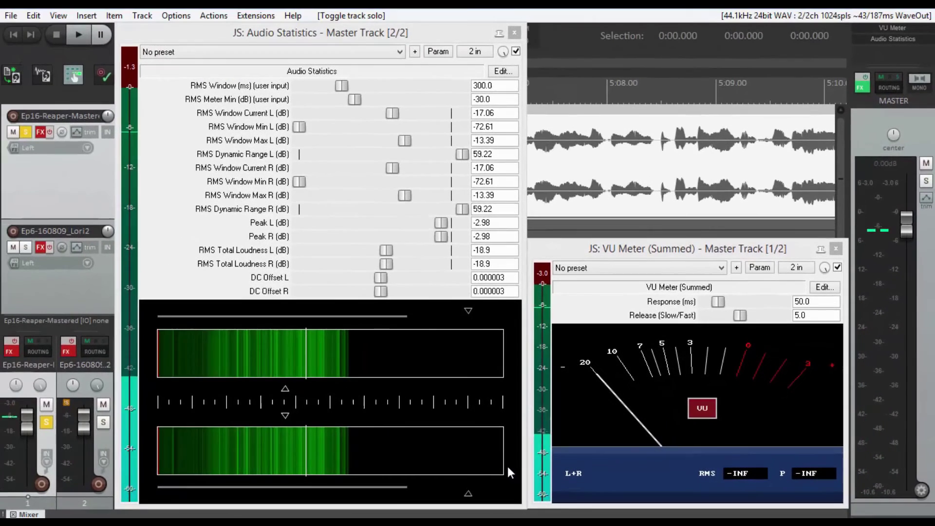